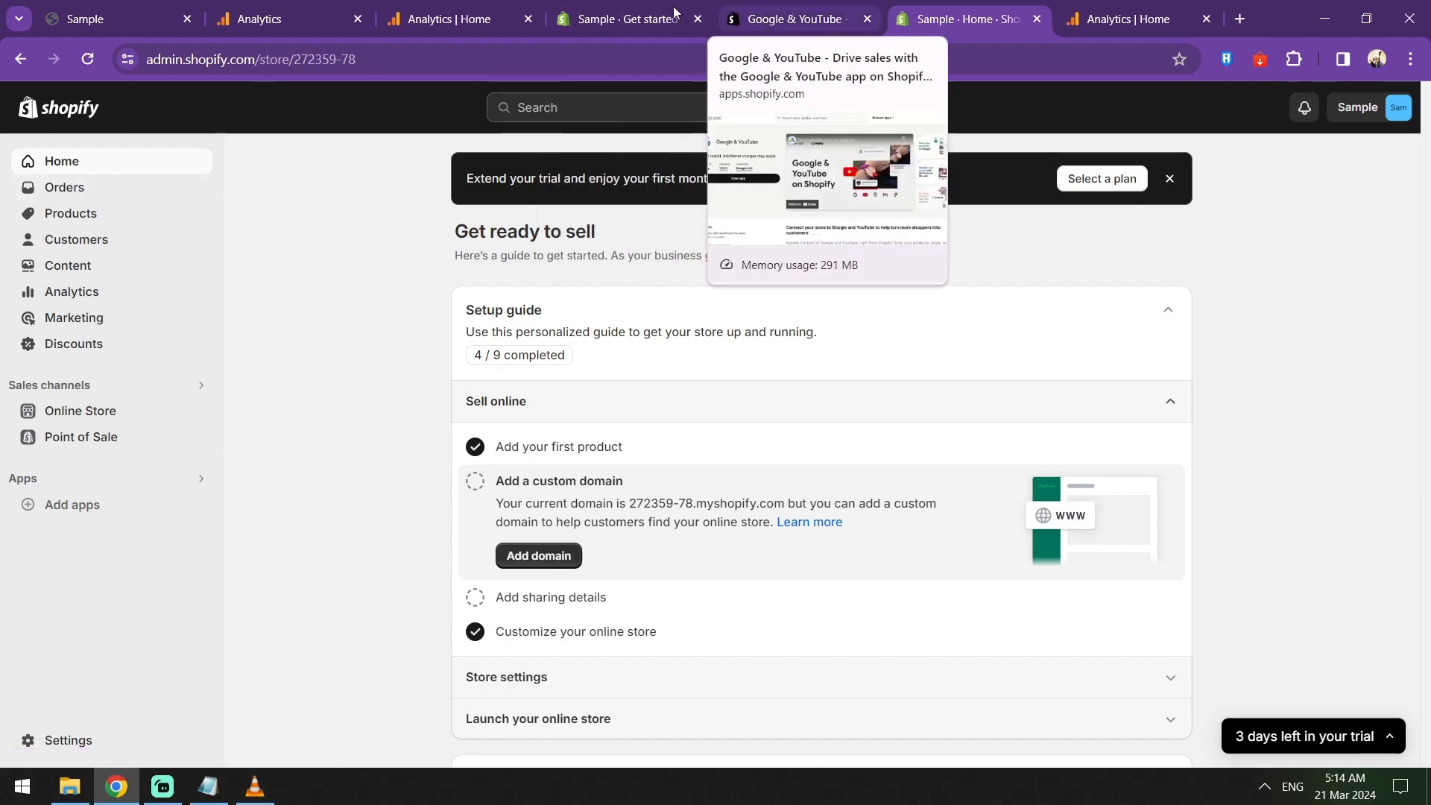
Step: Look through the open Shopify and Google Analytics pages and close the duplicate Test Sample Property home page
click(628, 20)
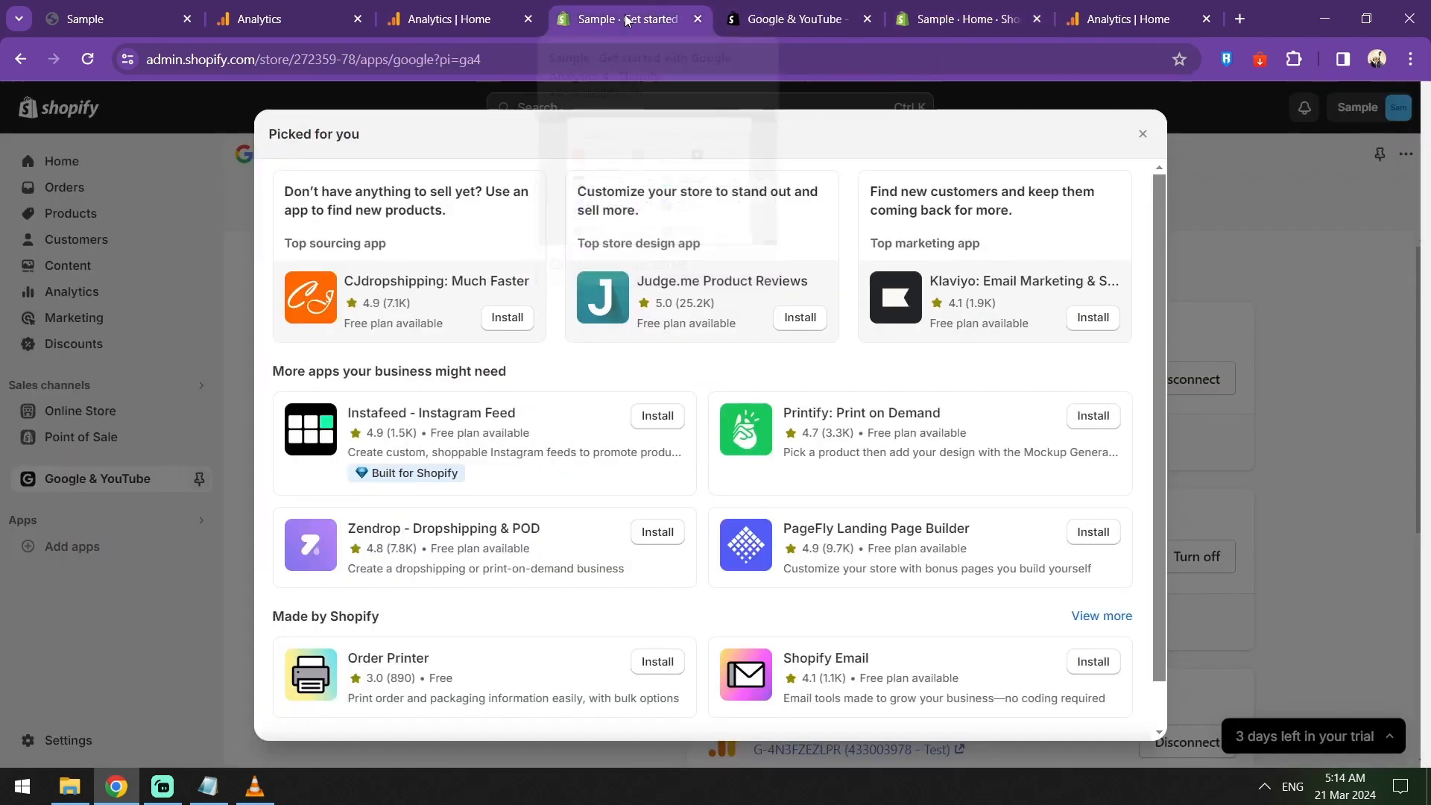
click(761, 20)
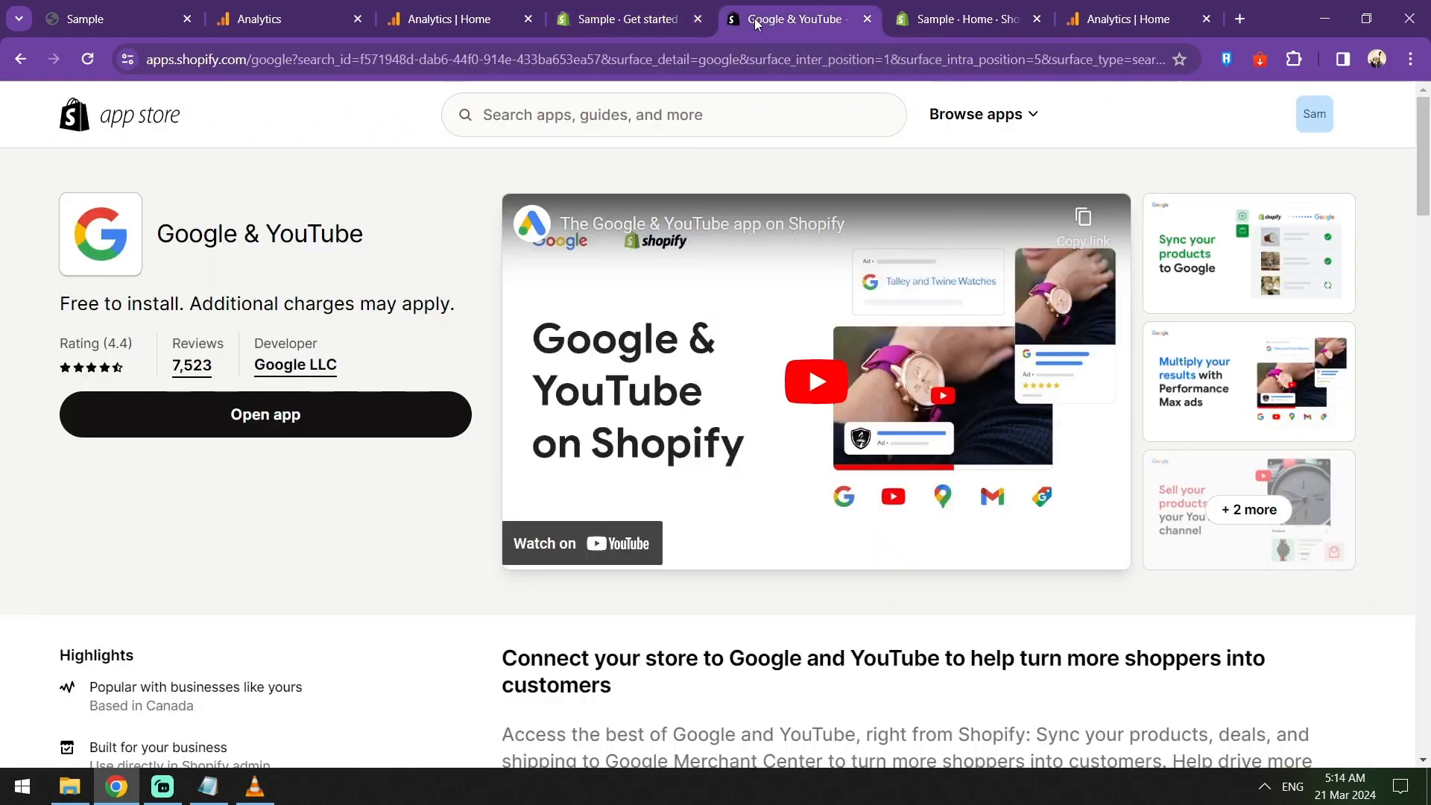
click(1096, 16)
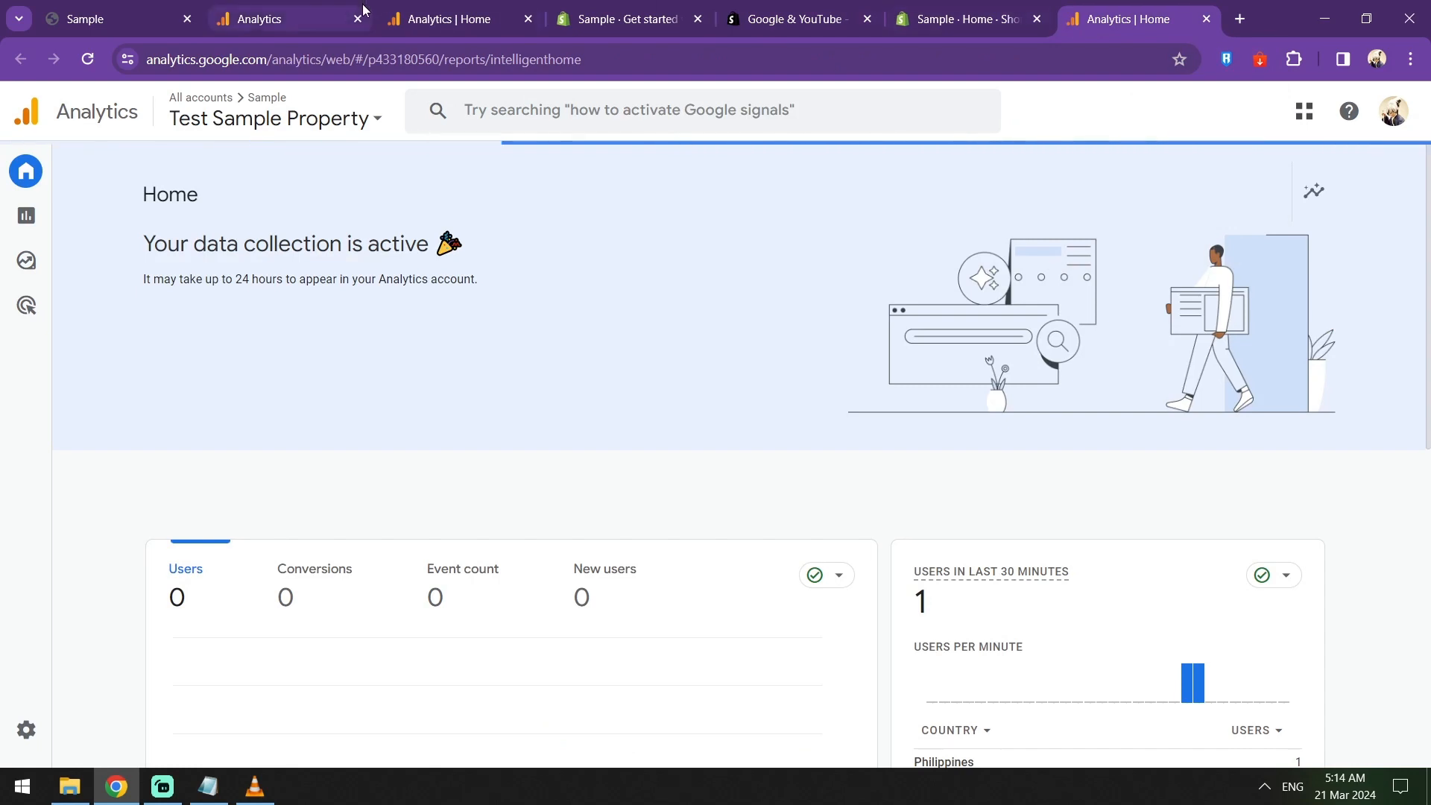
click(302, 27)
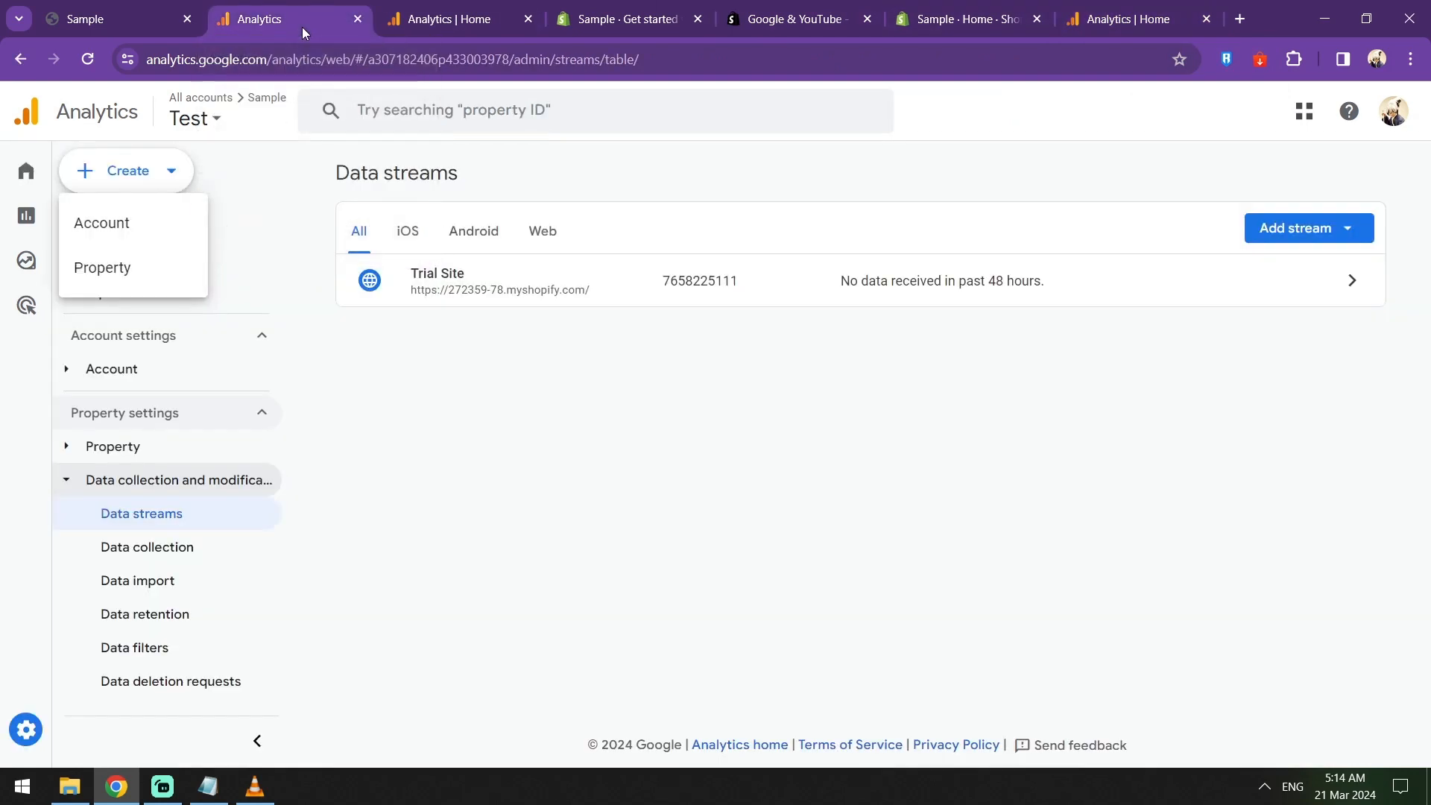
click(421, 20)
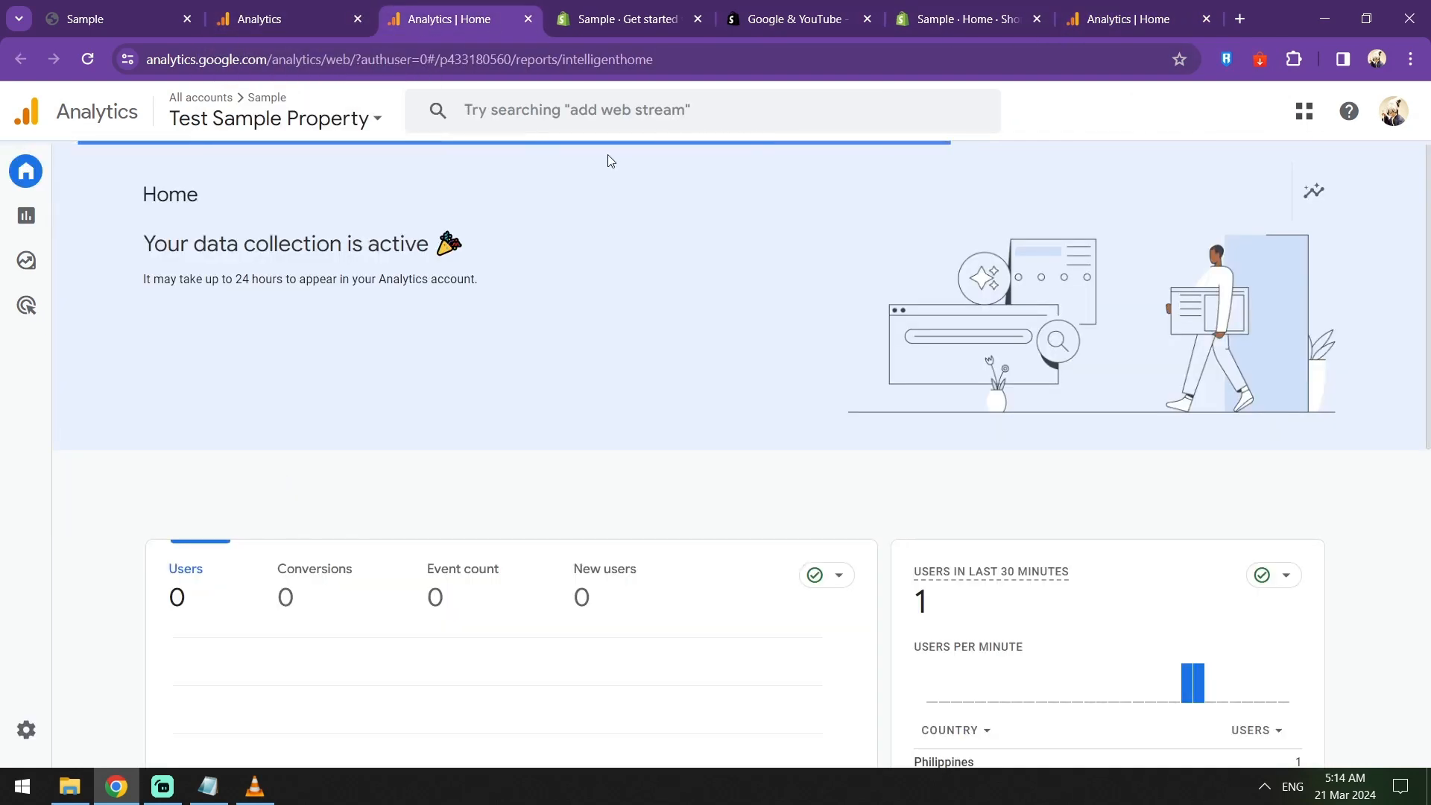
click(1102, 22)
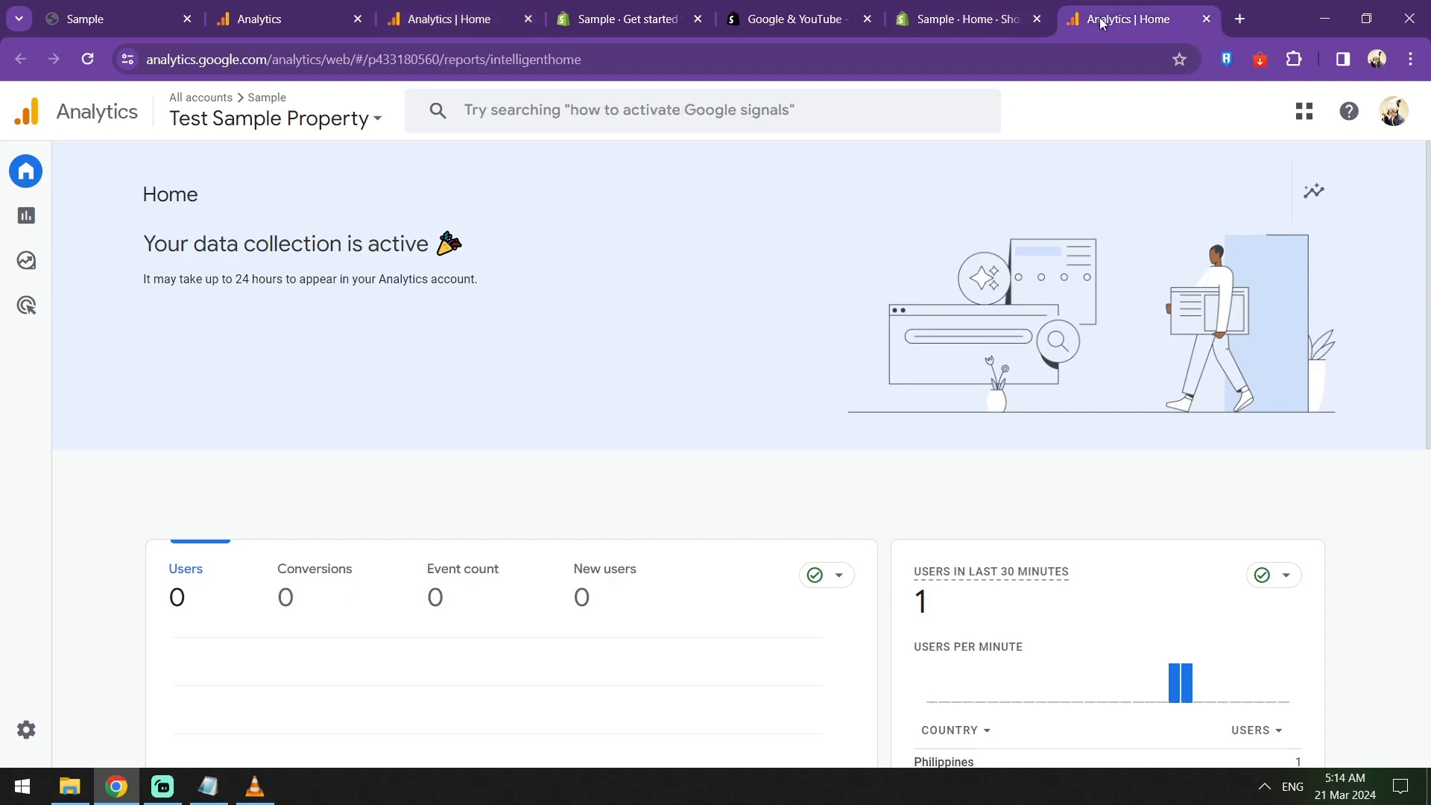
click(470, 30)
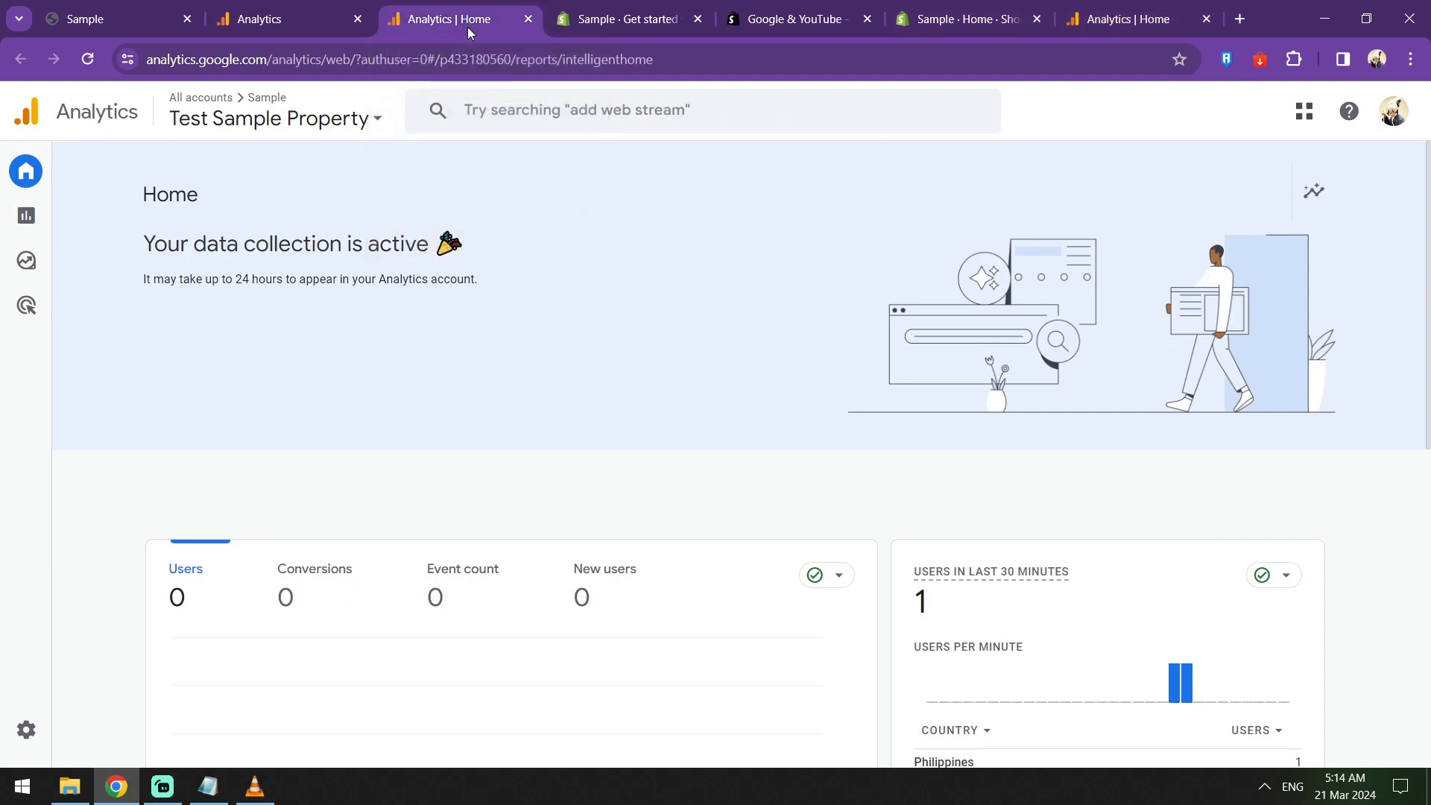
click(527, 20)
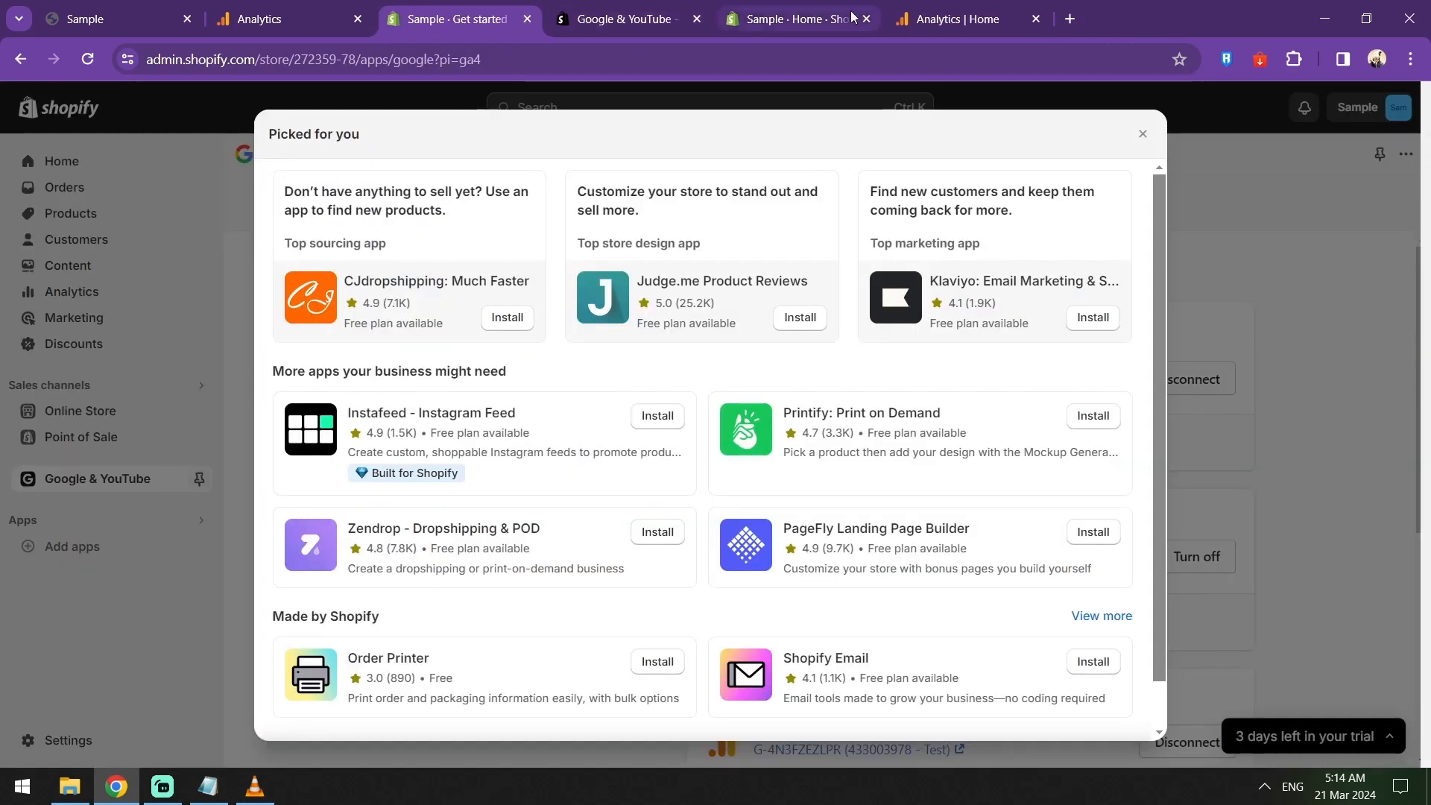
click(976, 24)
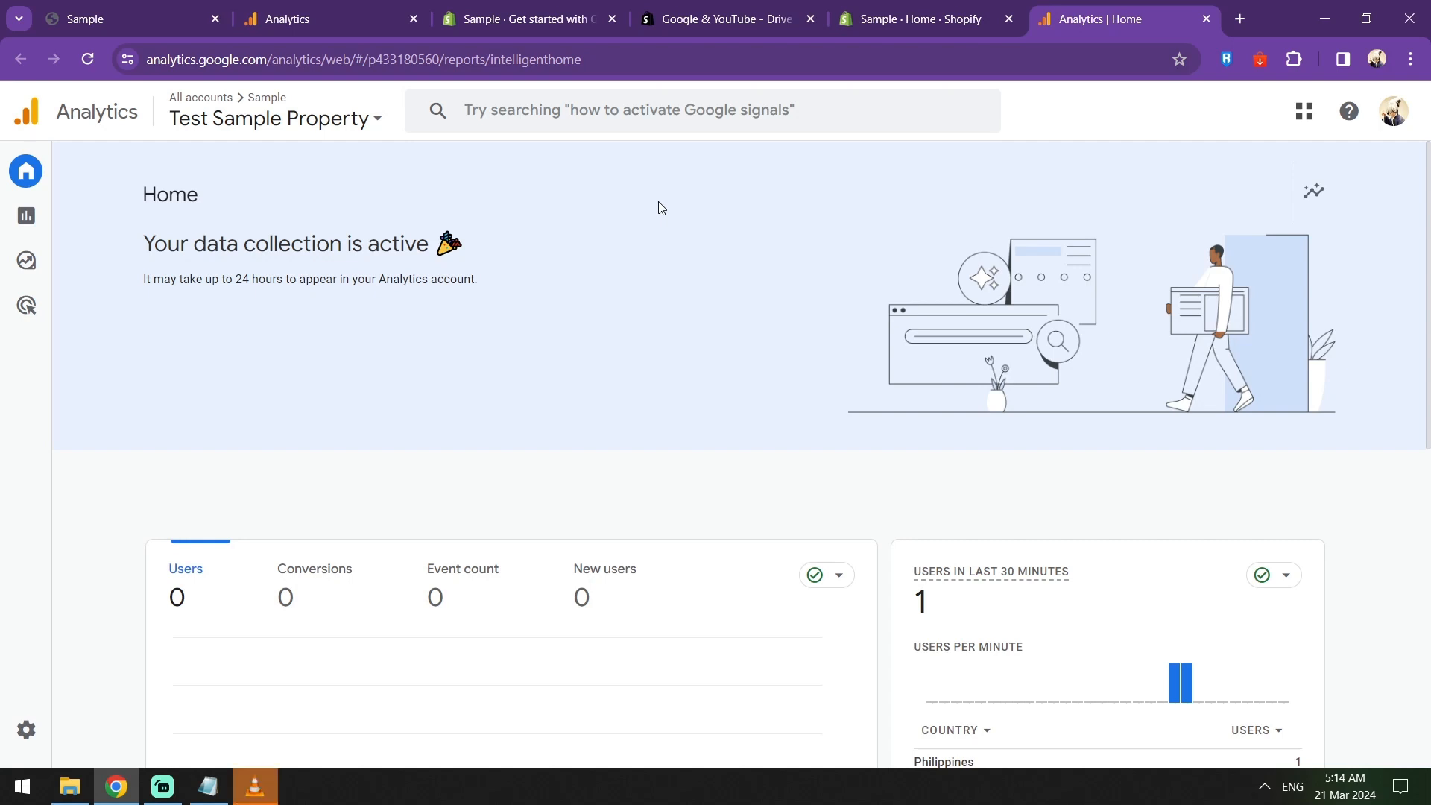
Step: Open analytics.google.com on a new browser page
key(ctrl+t)
text(analytics.google.com)
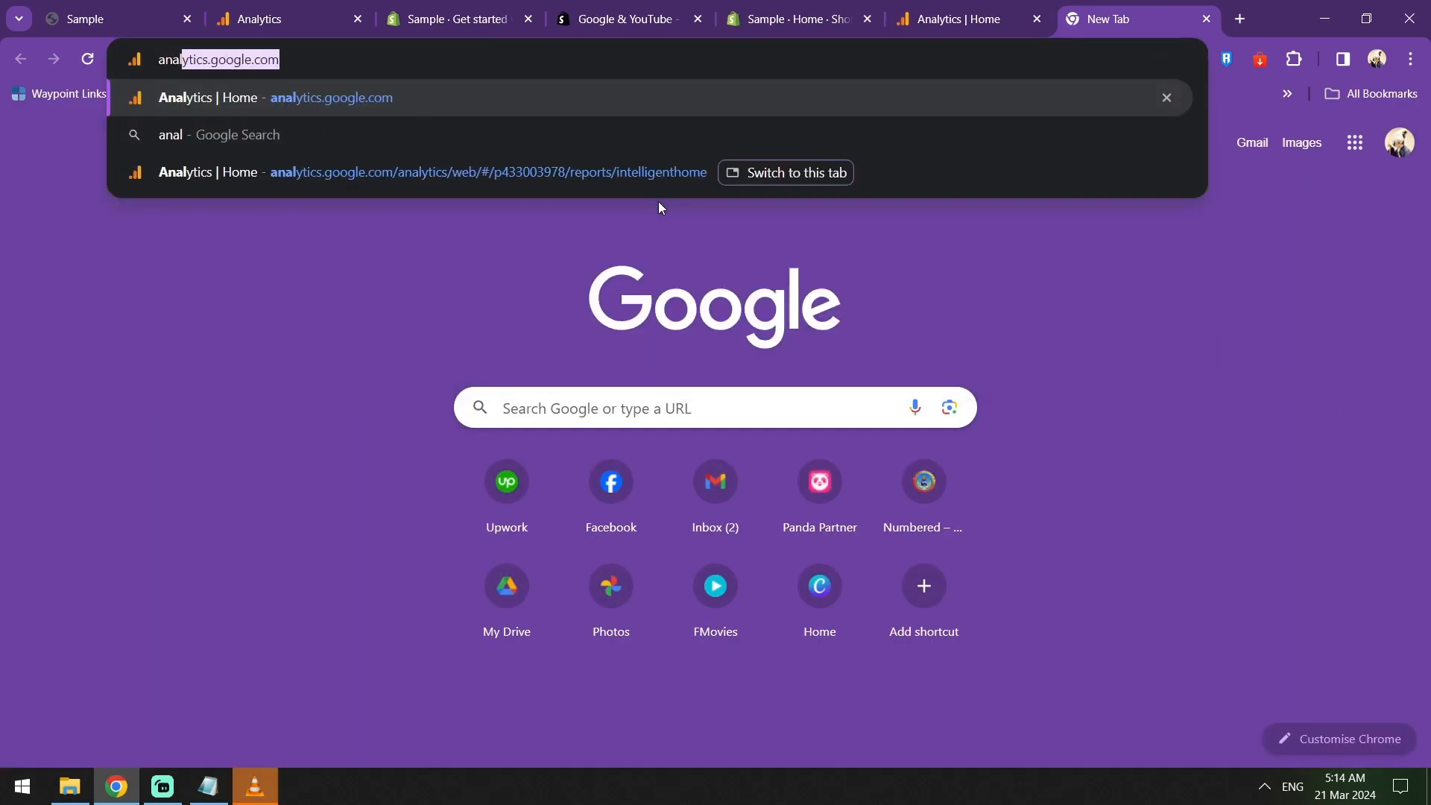
key(Right)
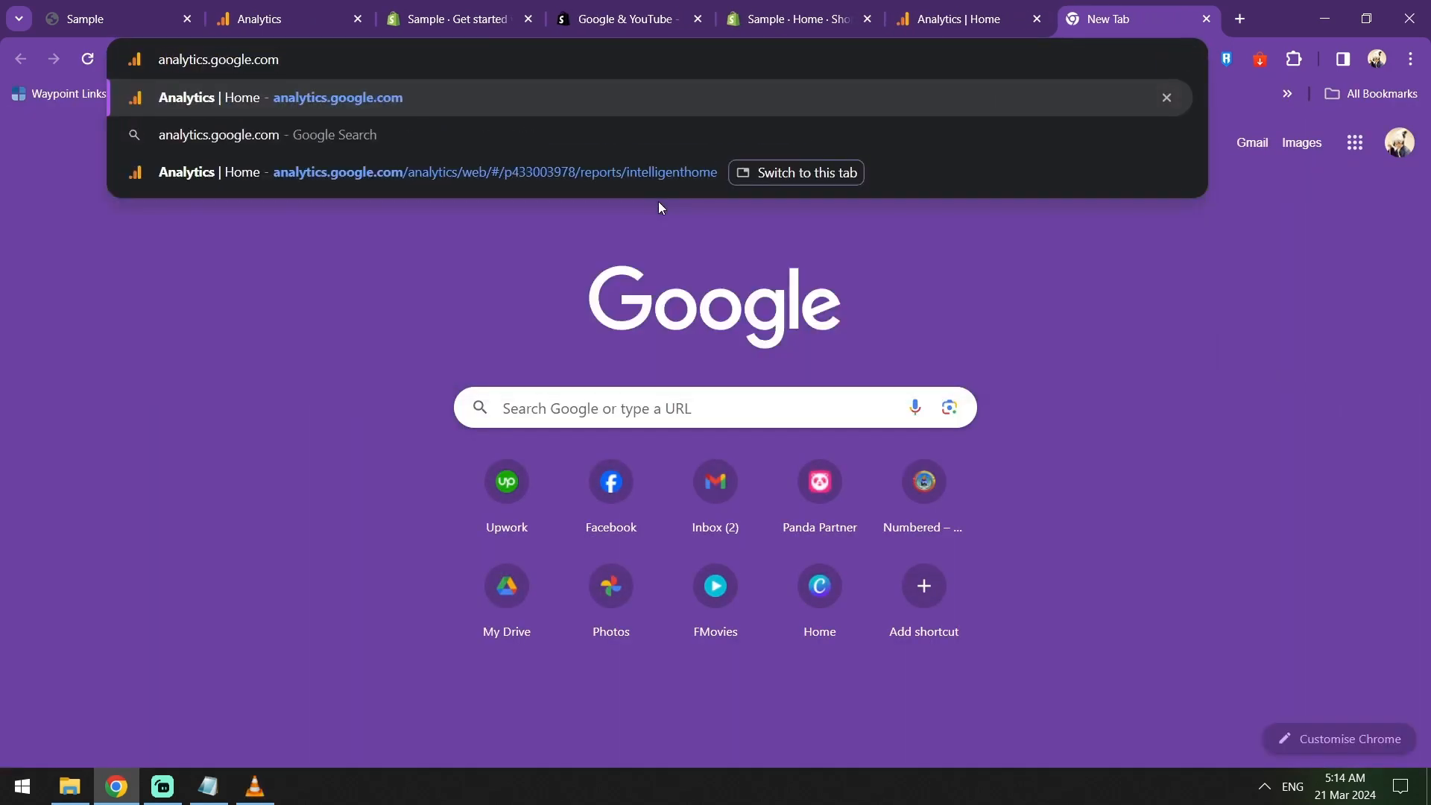
key(Return)
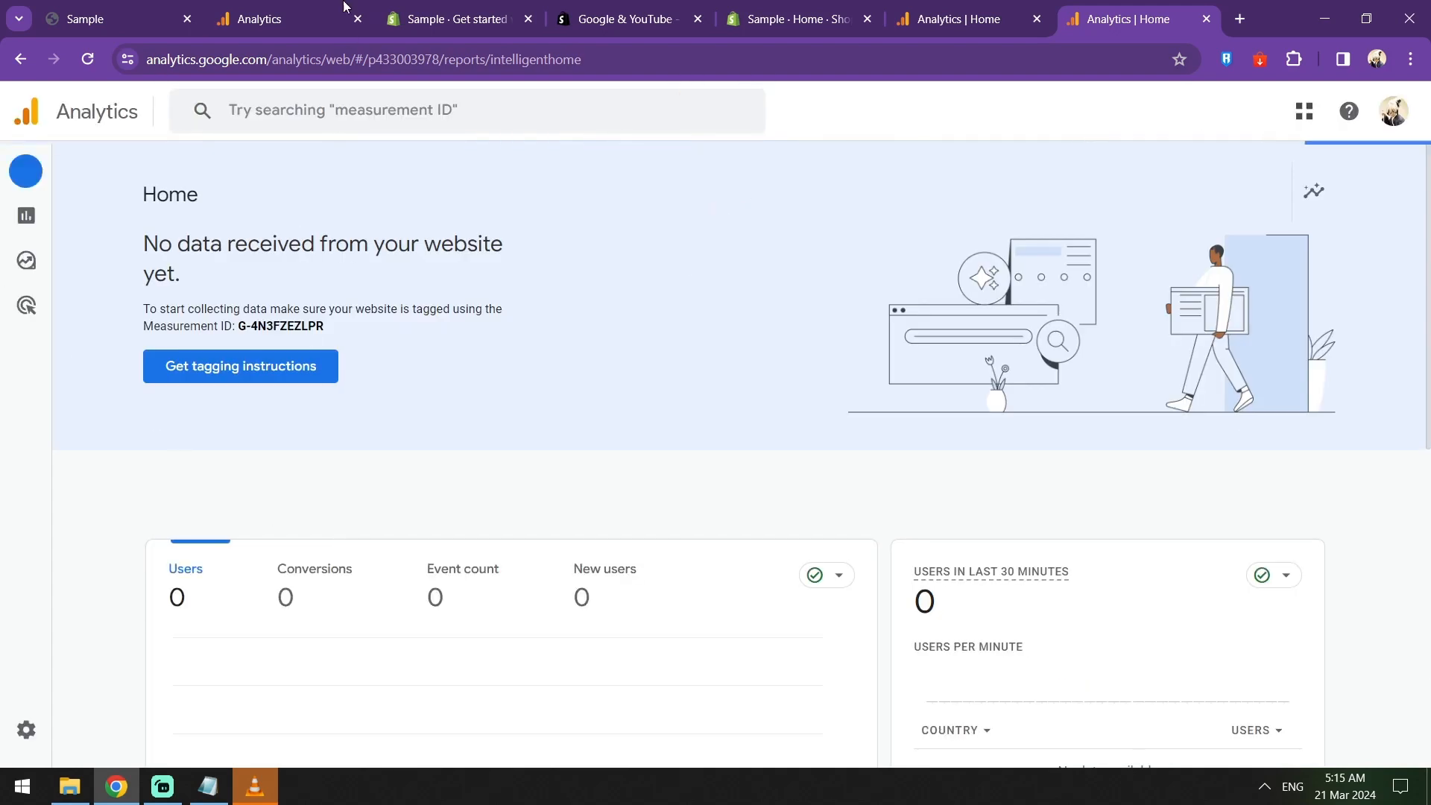
Step: Start creating a new property from the Analytics admin area and name it Test Sample Property 3
click(325, 16)
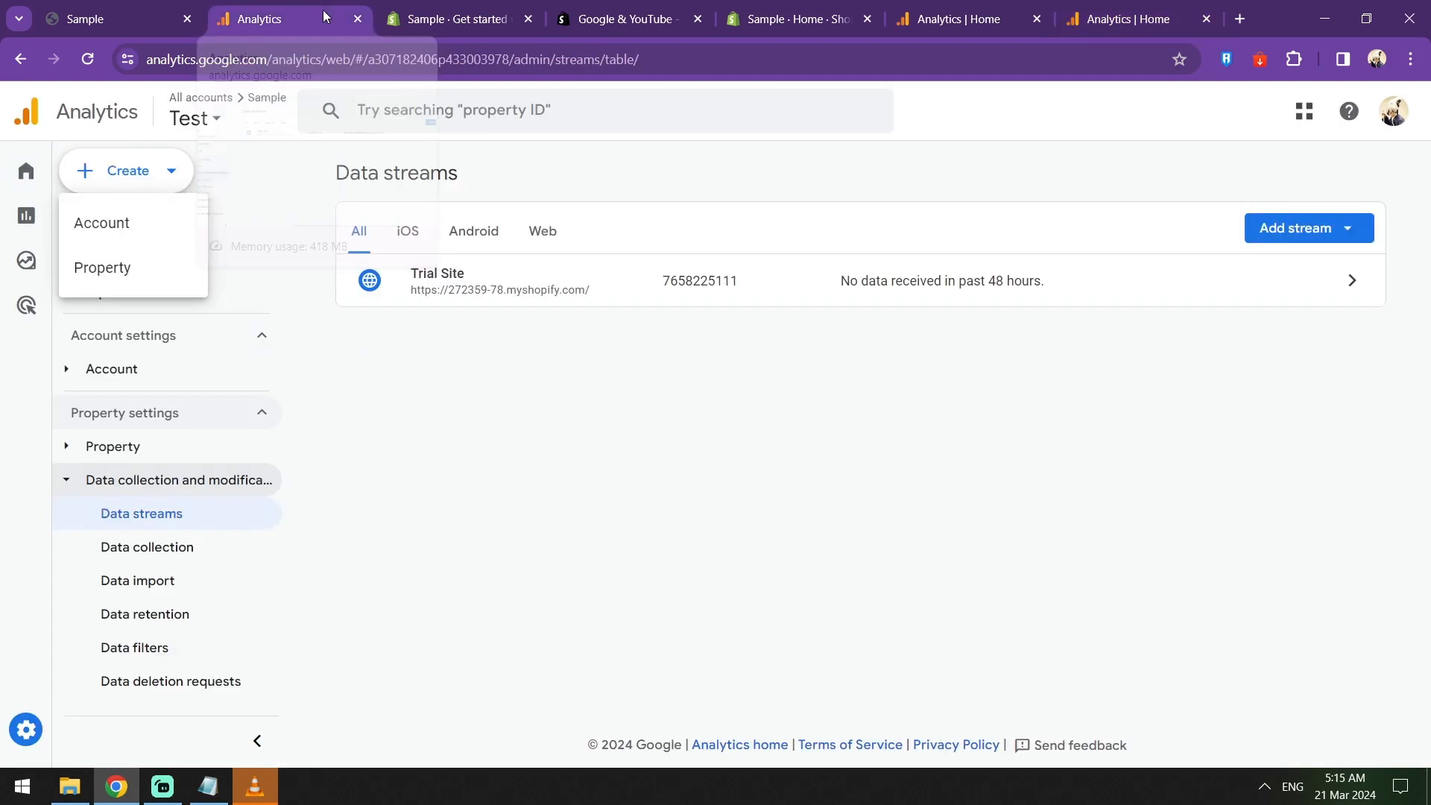
click(734, 538)
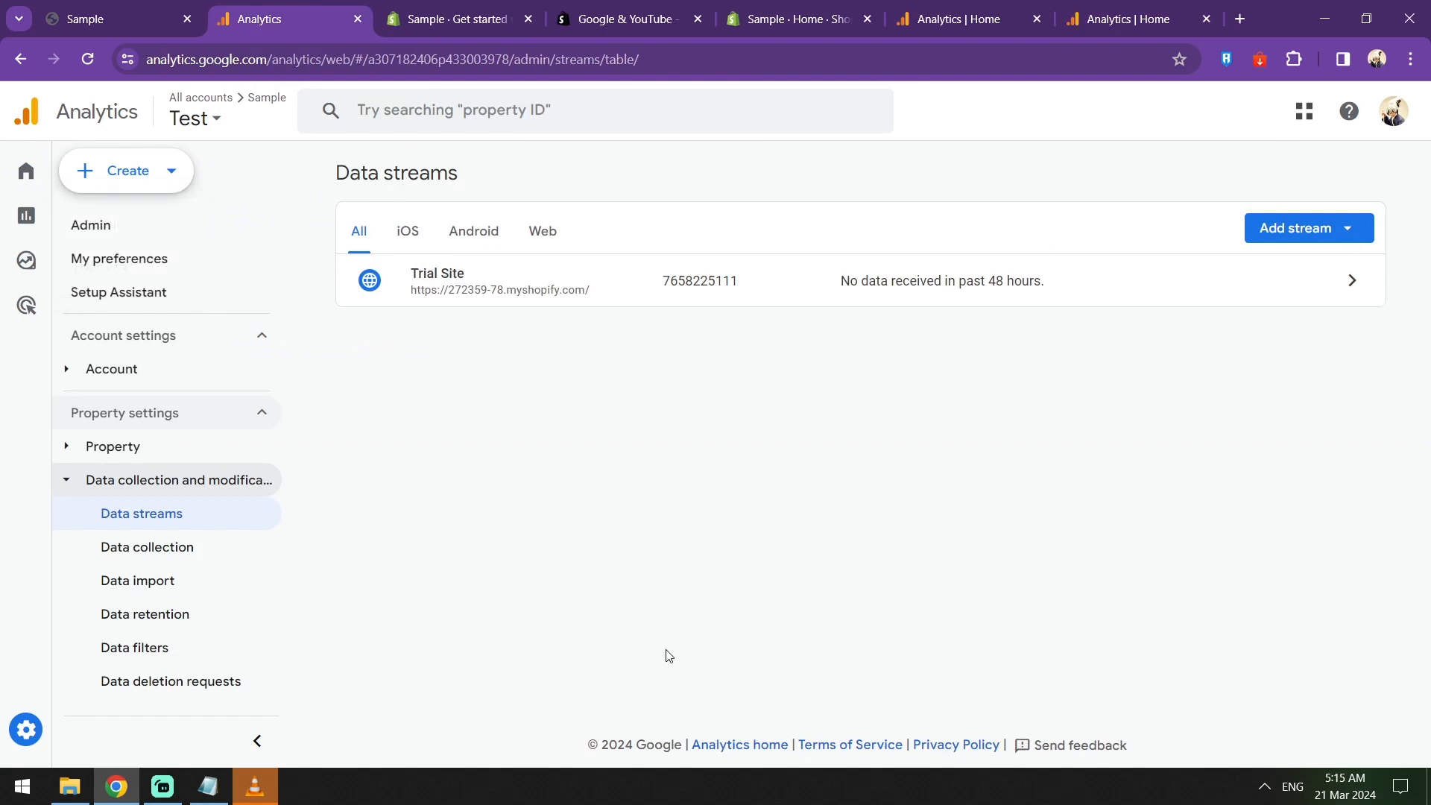
click(144, 161)
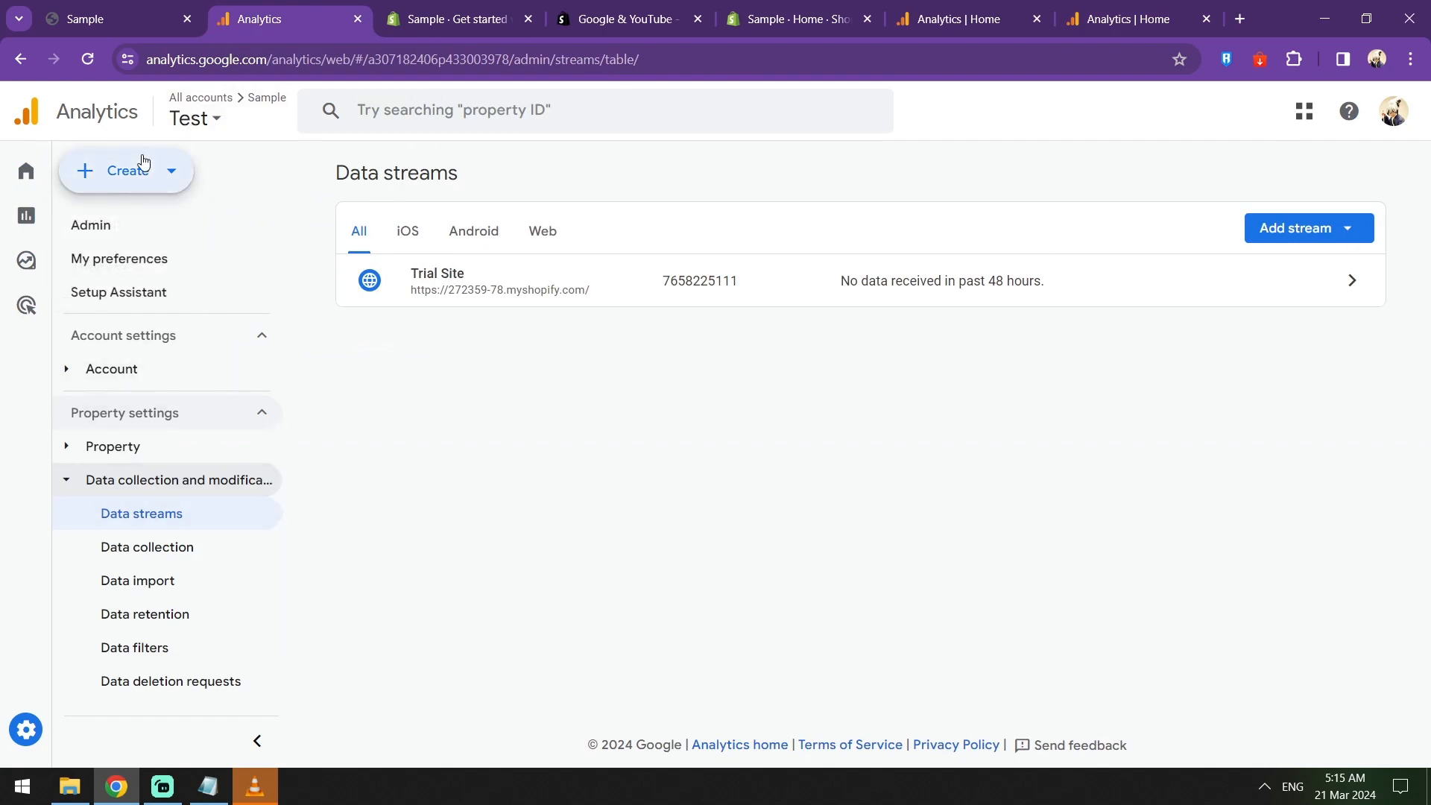
click(128, 269)
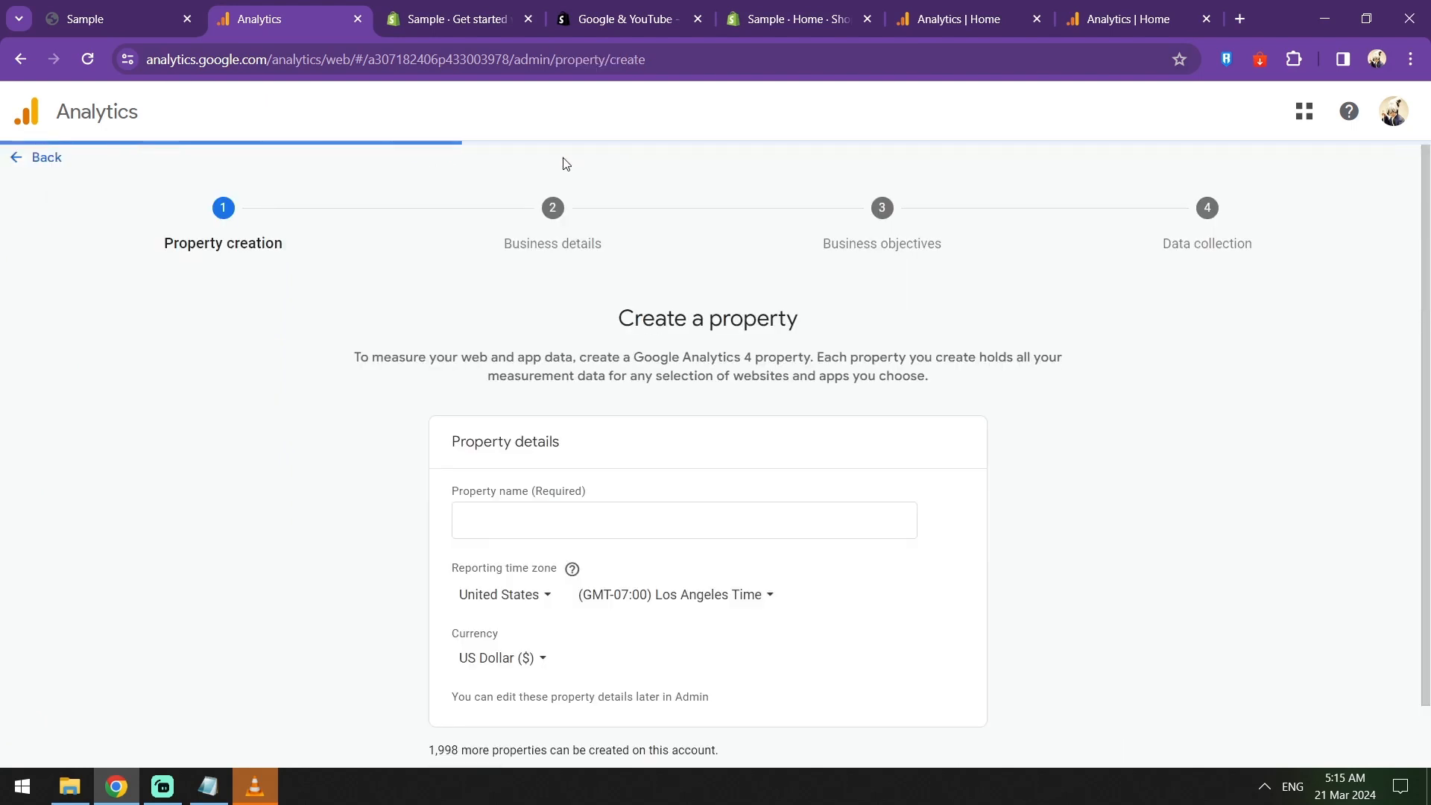
scroll(791, 146, down, 1)
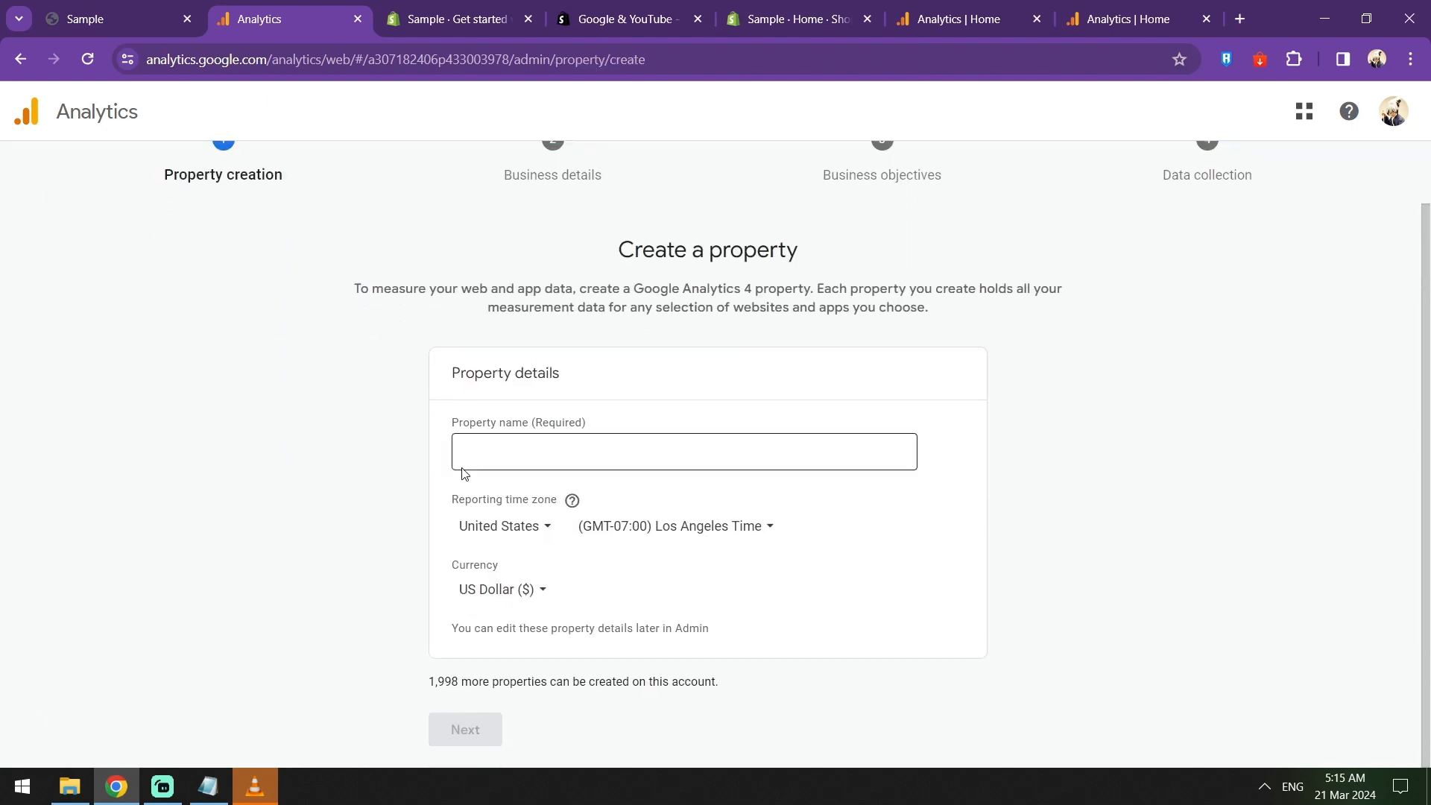
click(517, 453)
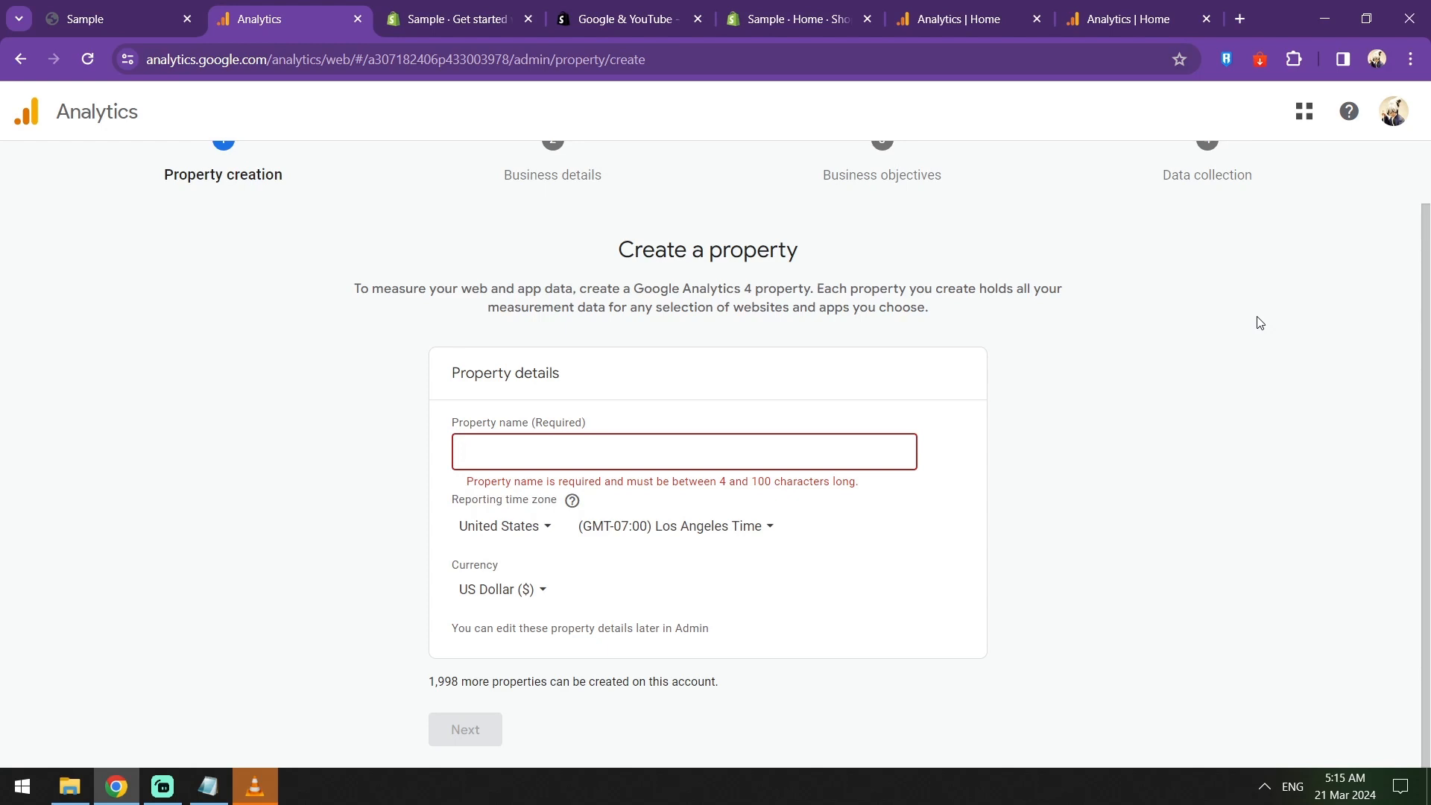
text(t Sample Property 3)
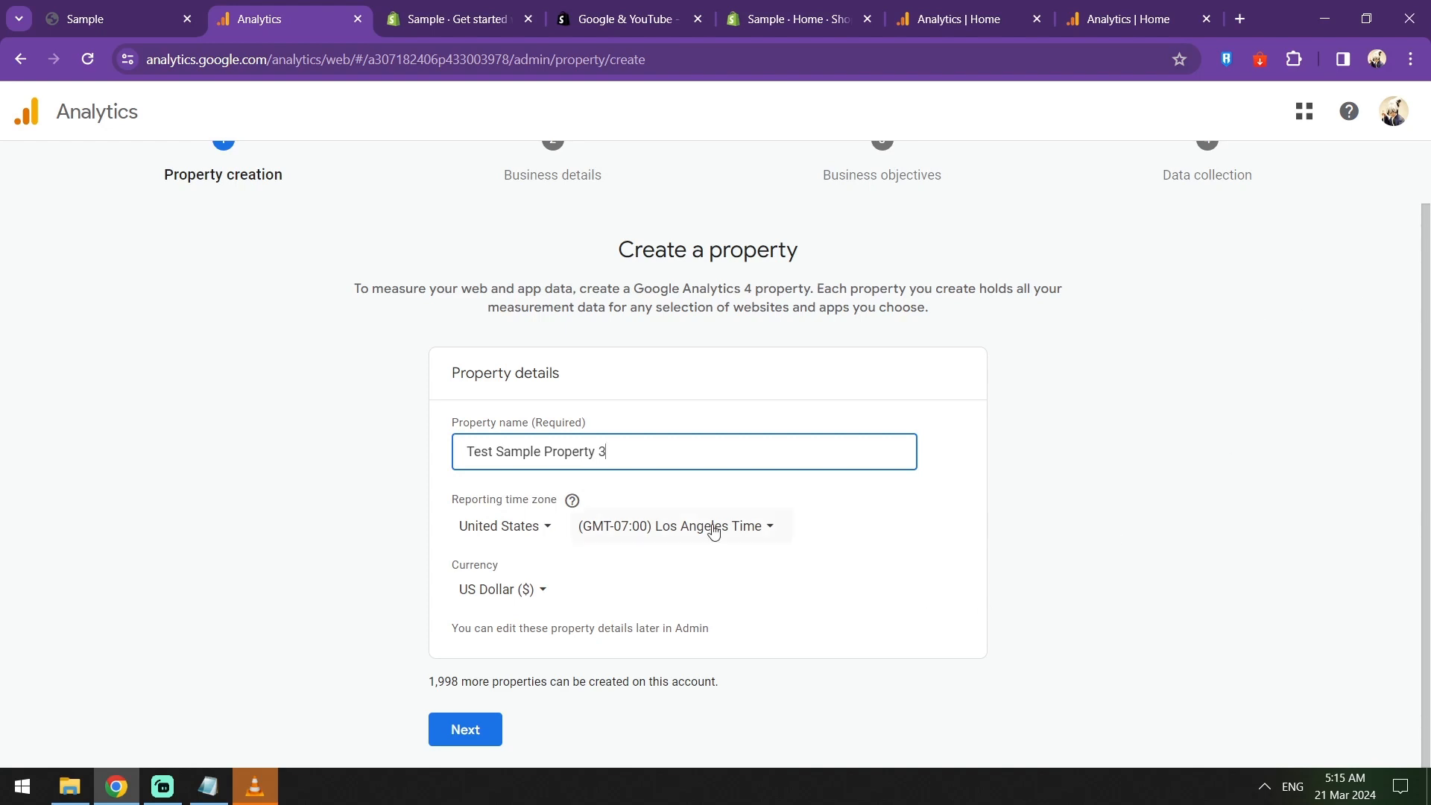
Step: Set the property's reporting time zone to (GMT-08:00) Yakutat Time and continue to the business details
click(664, 526)
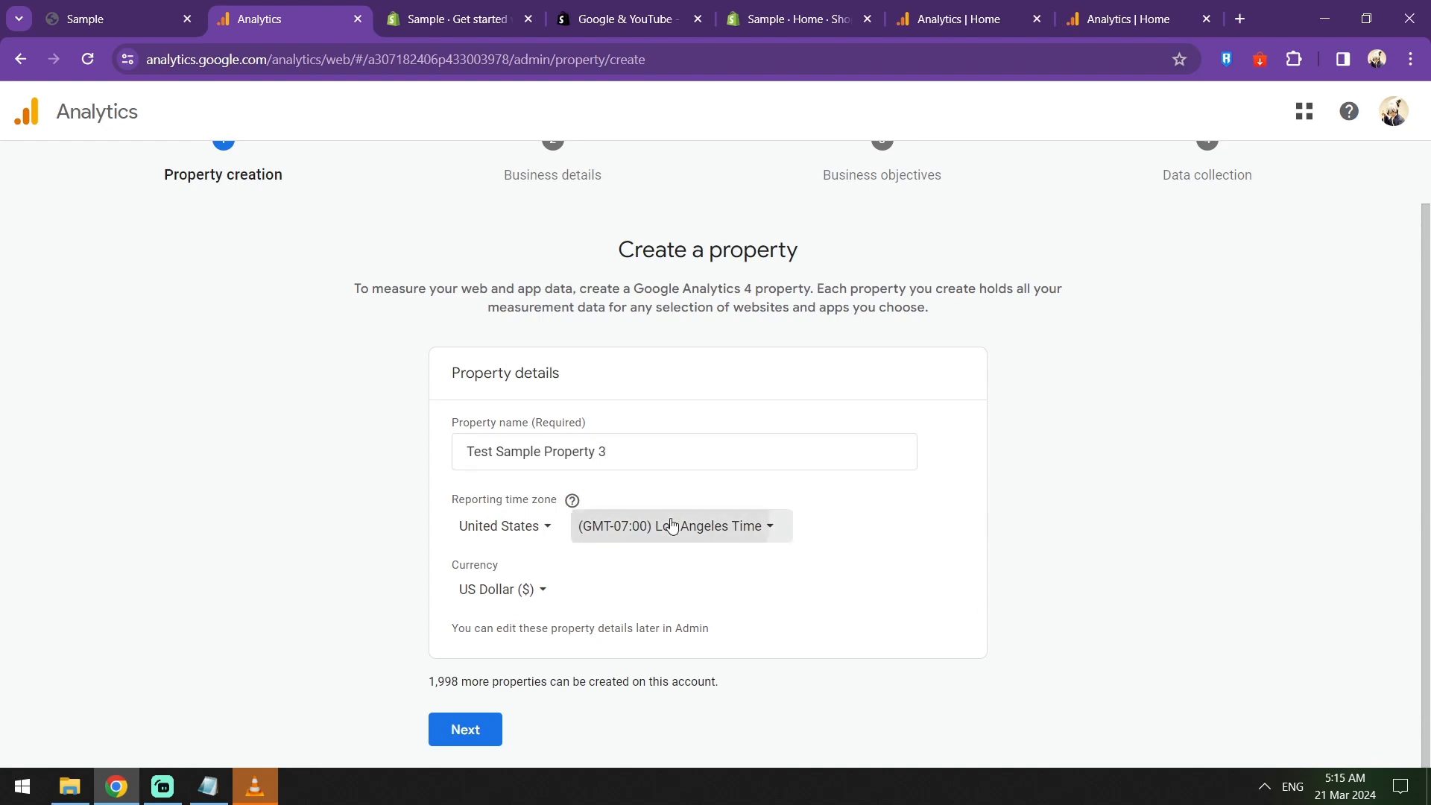
scroll(665, 353, down, 5)
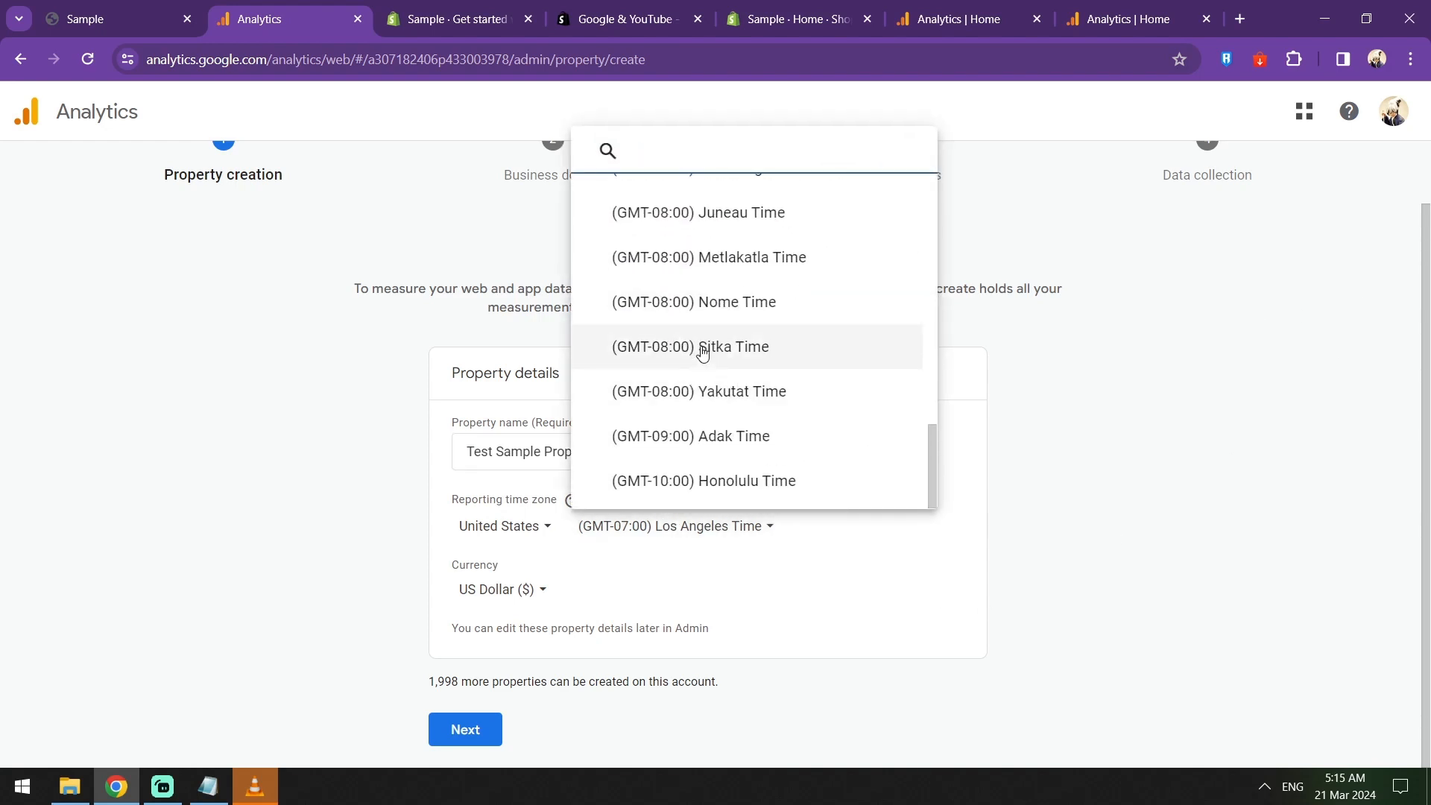
click(687, 394)
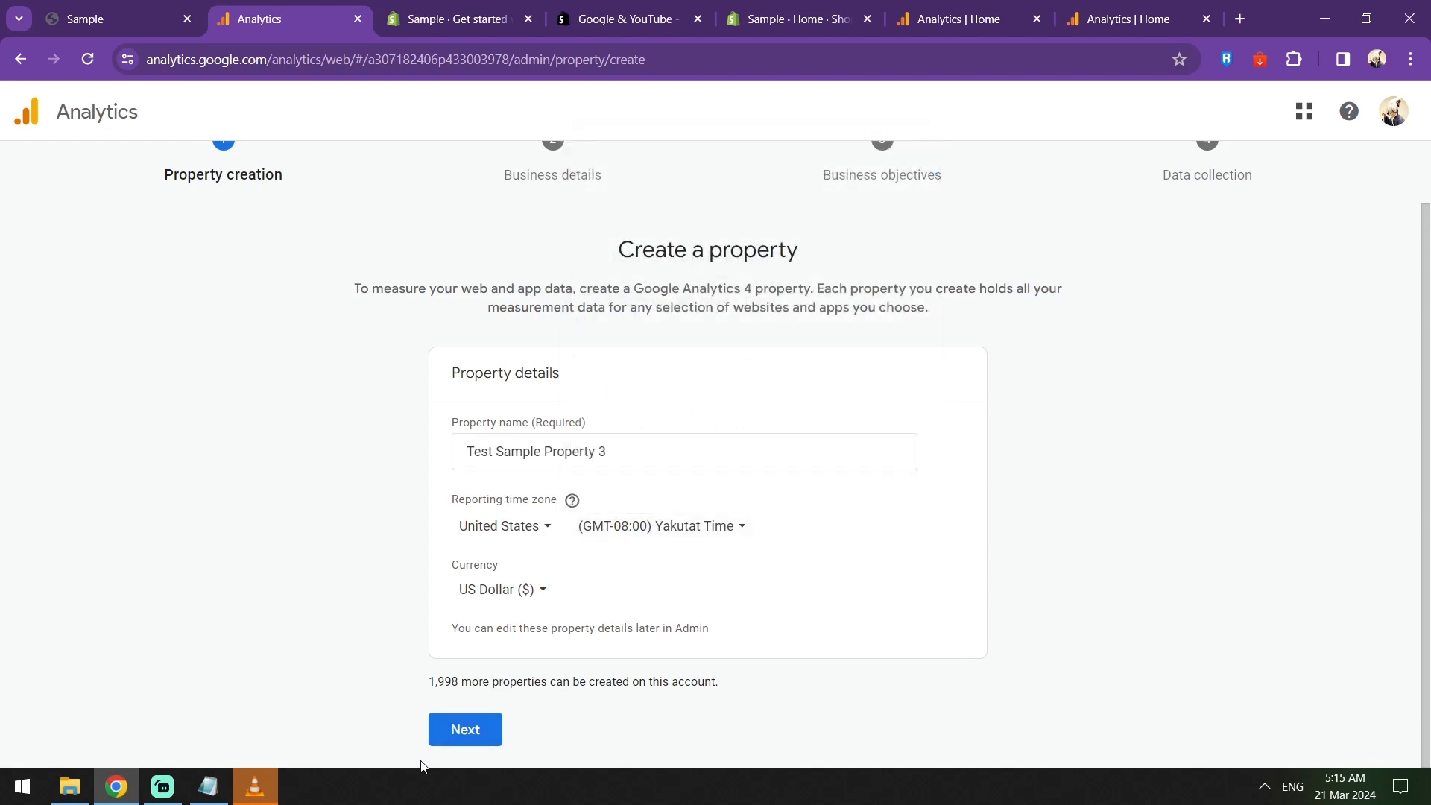
click(477, 731)
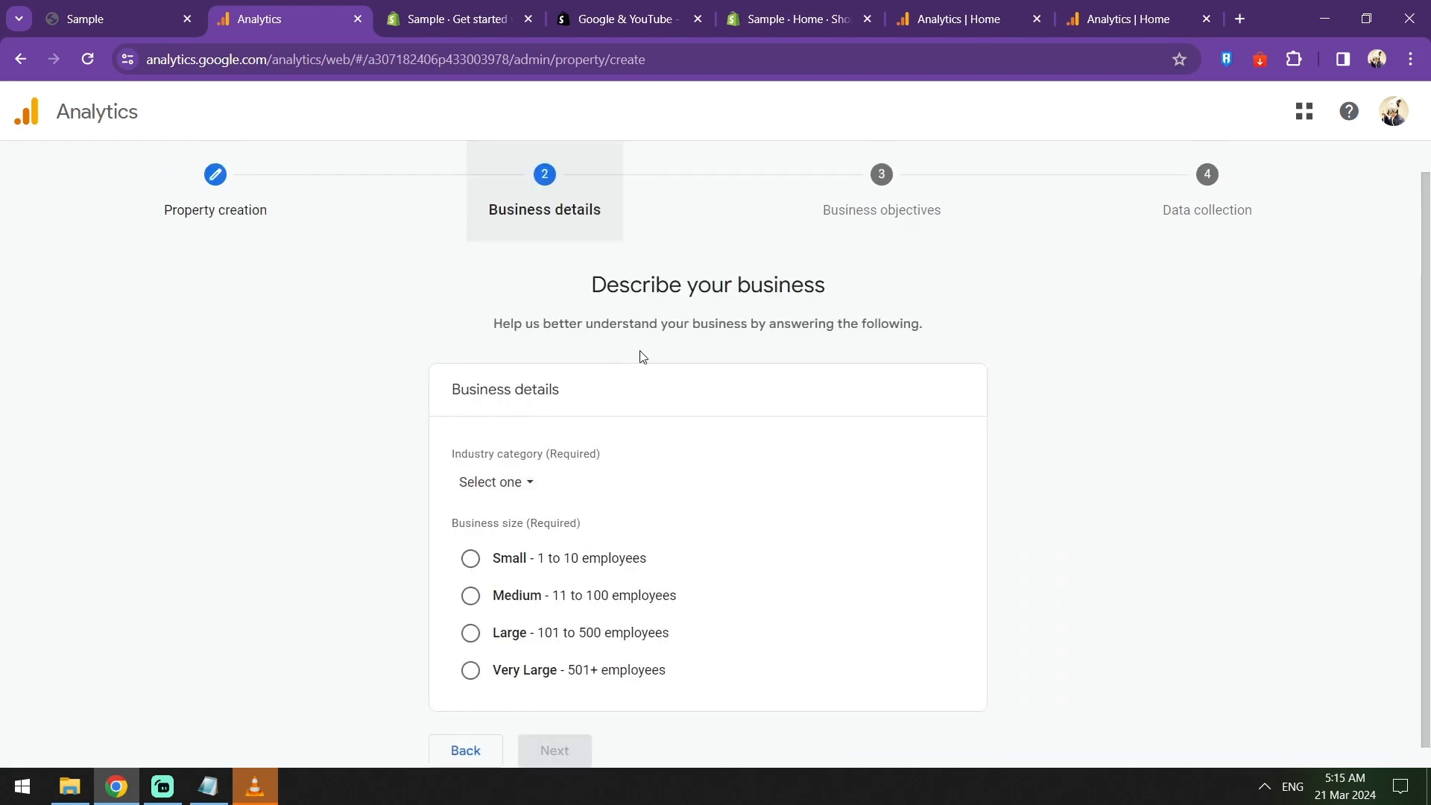
Step: Set the industry category to Food & Drink and the business size to Medium, and continue to the business objectives
click(499, 460)
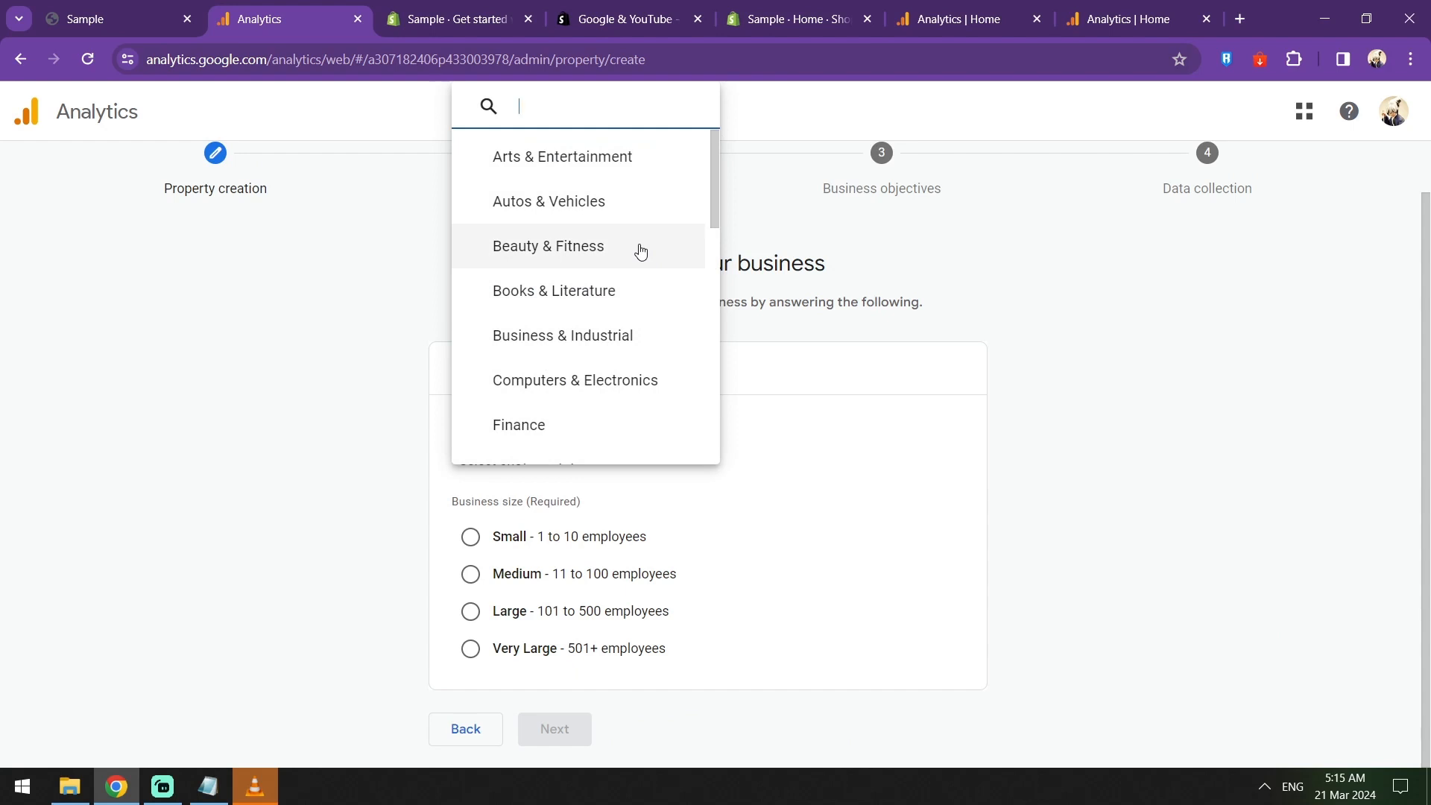
scroll(622, 307, down, 2)
click(628, 291)
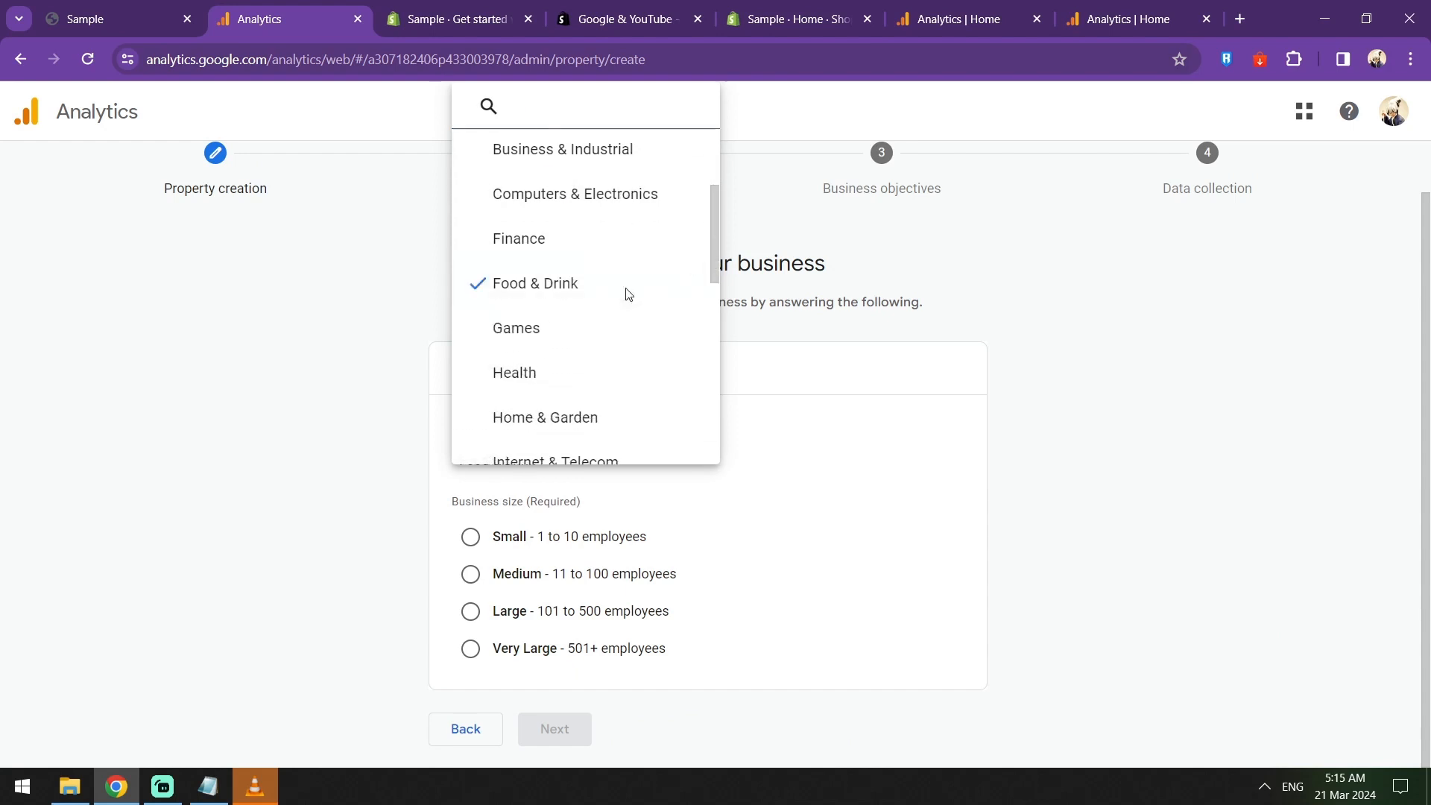
click(599, 582)
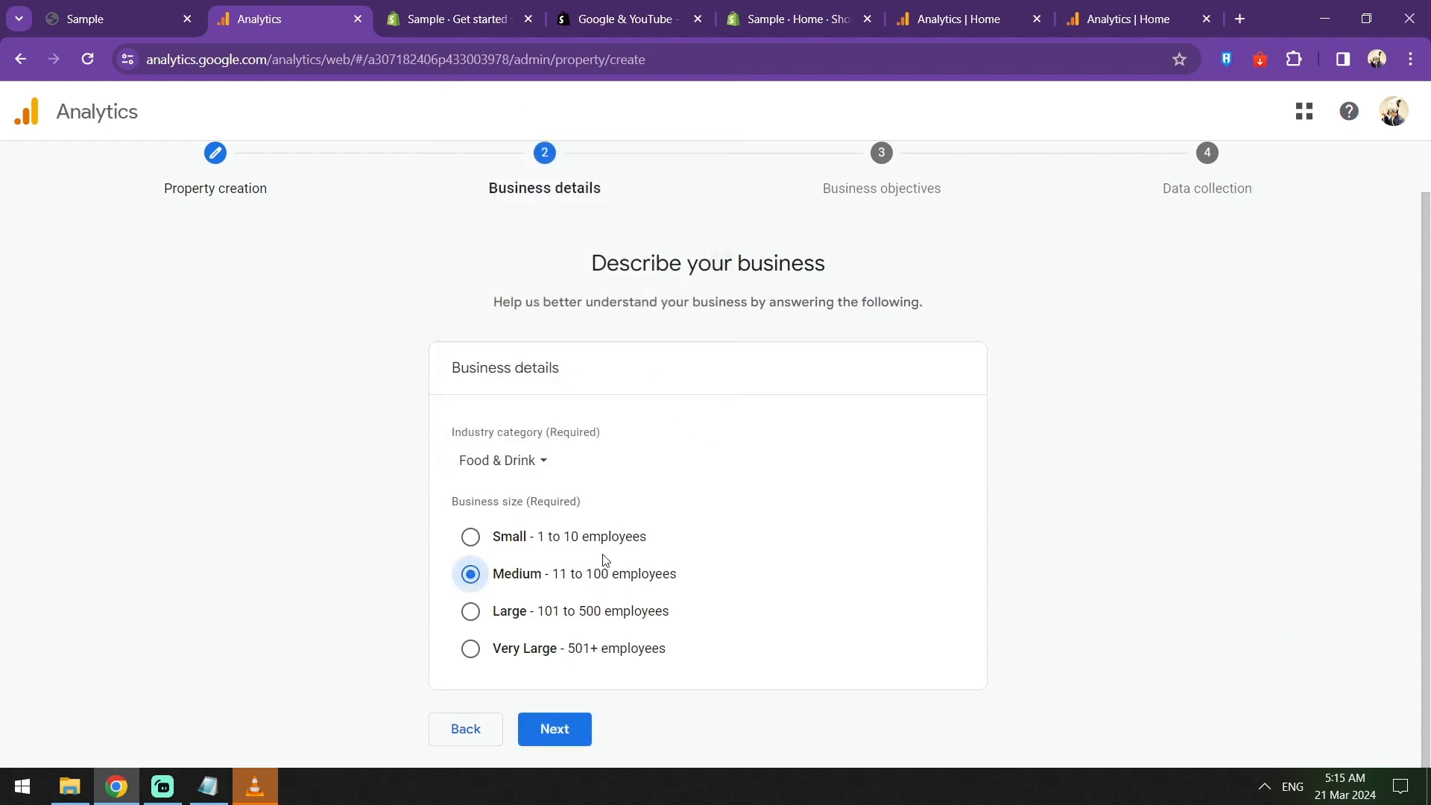
click(604, 553)
click(557, 729)
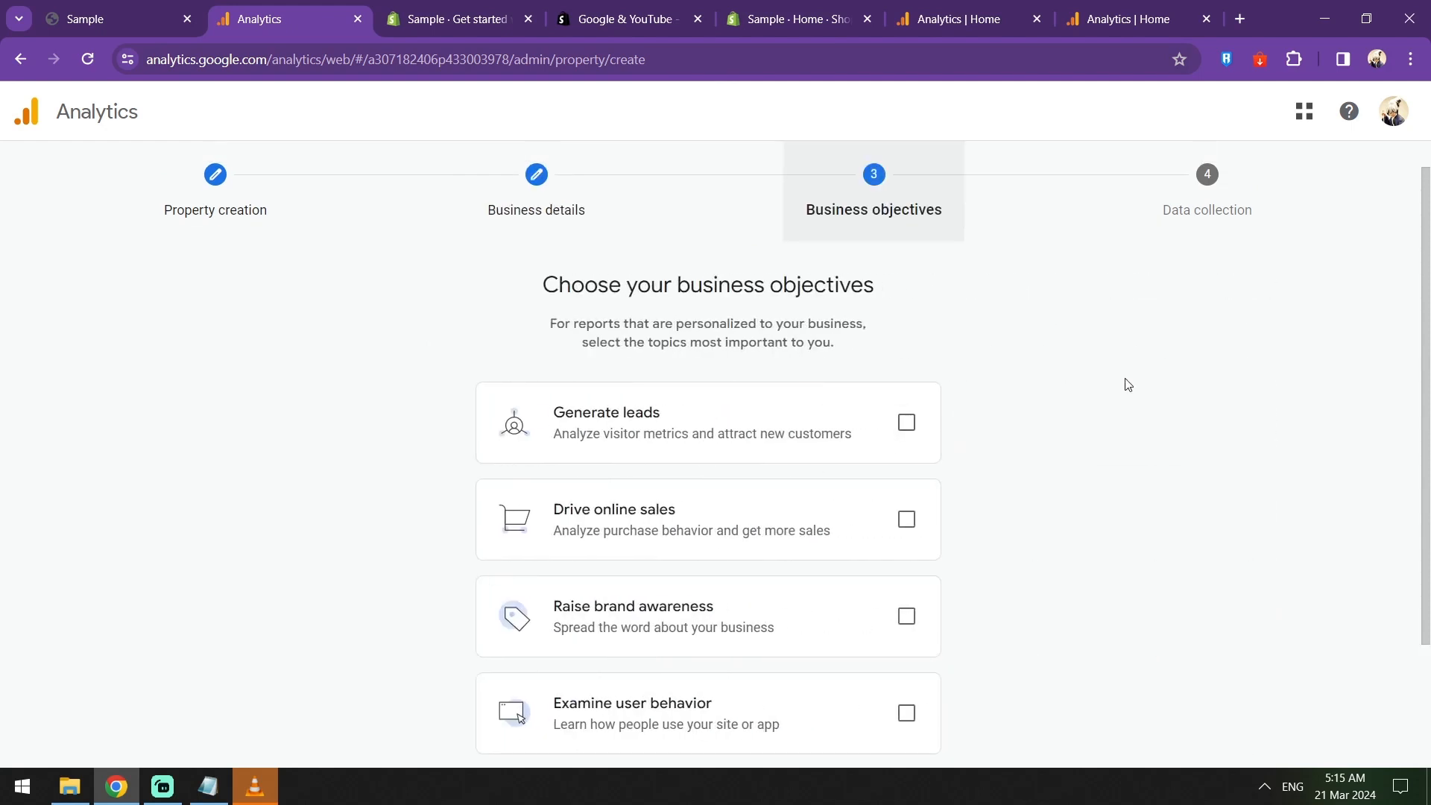
scroll(1028, 379, down, 1)
click(905, 329)
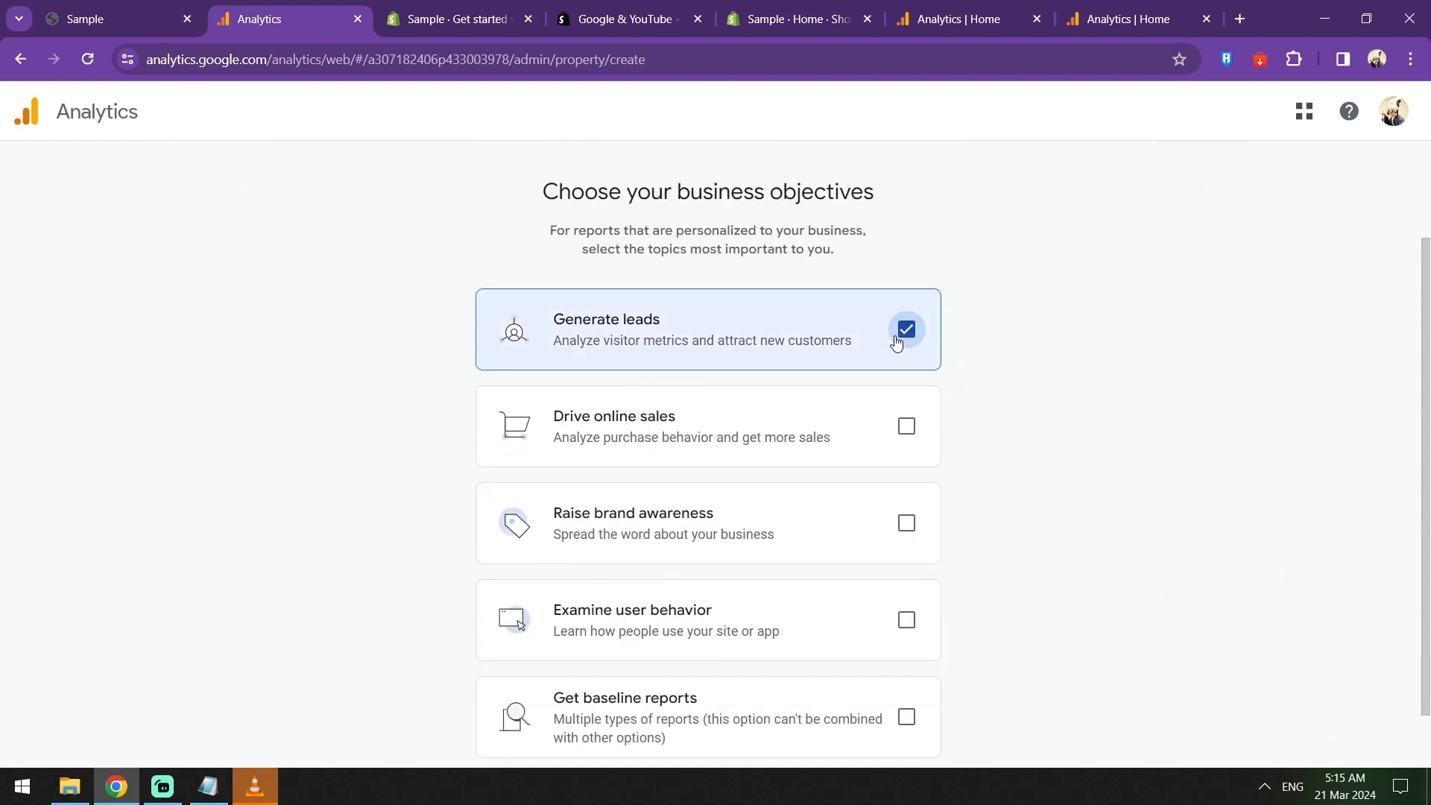
click(906, 328)
click(906, 427)
click(907, 427)
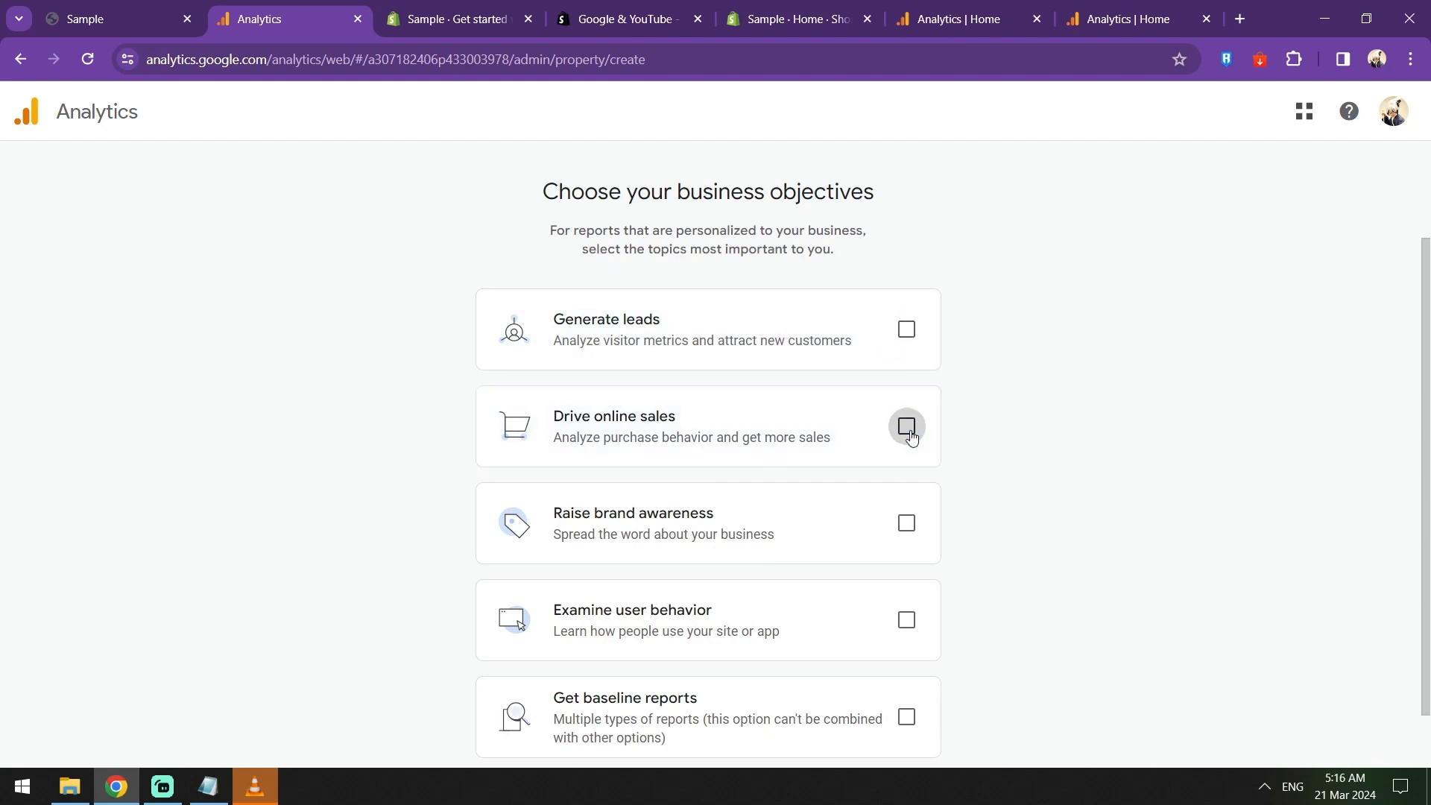
click(905, 523)
click(906, 525)
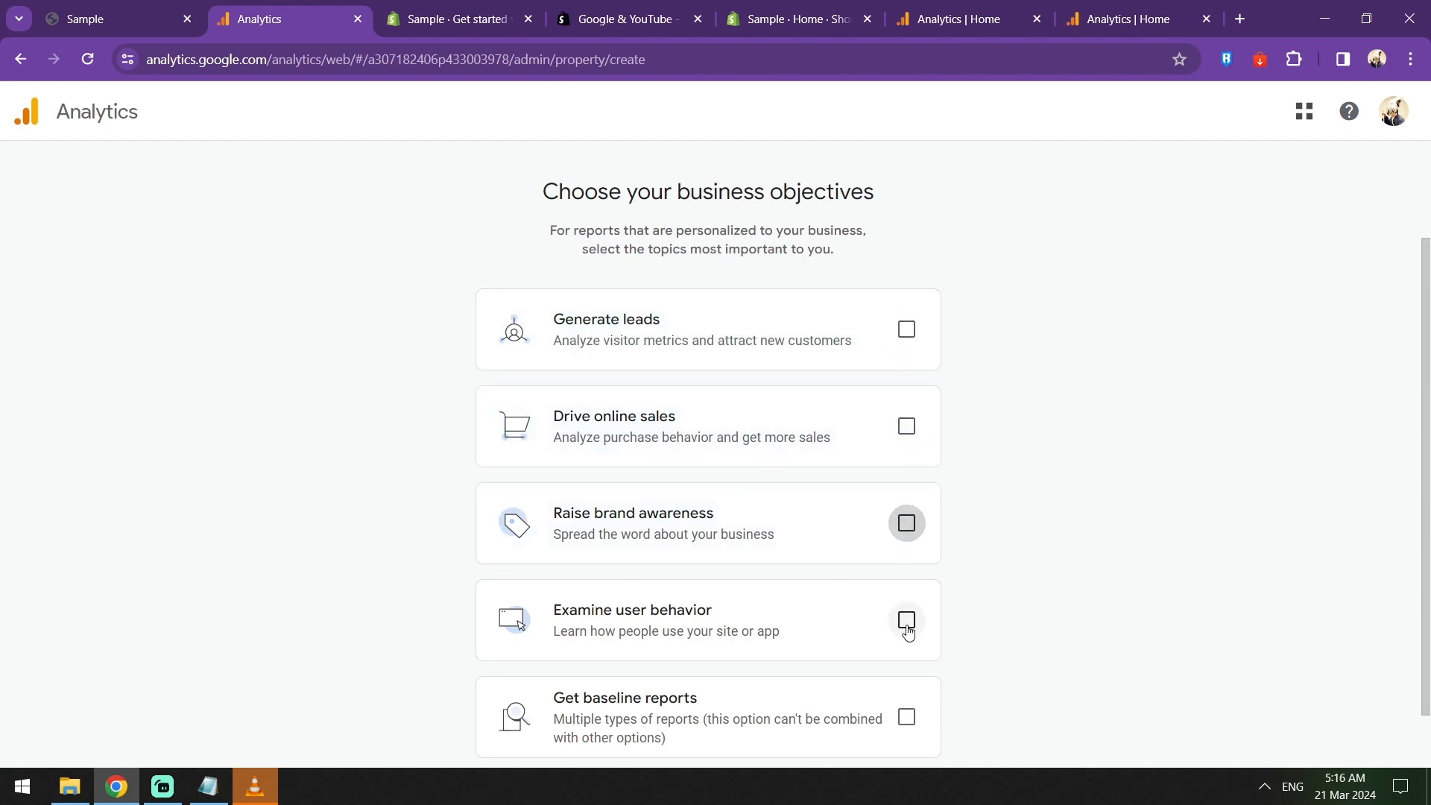
click(907, 621)
click(906, 622)
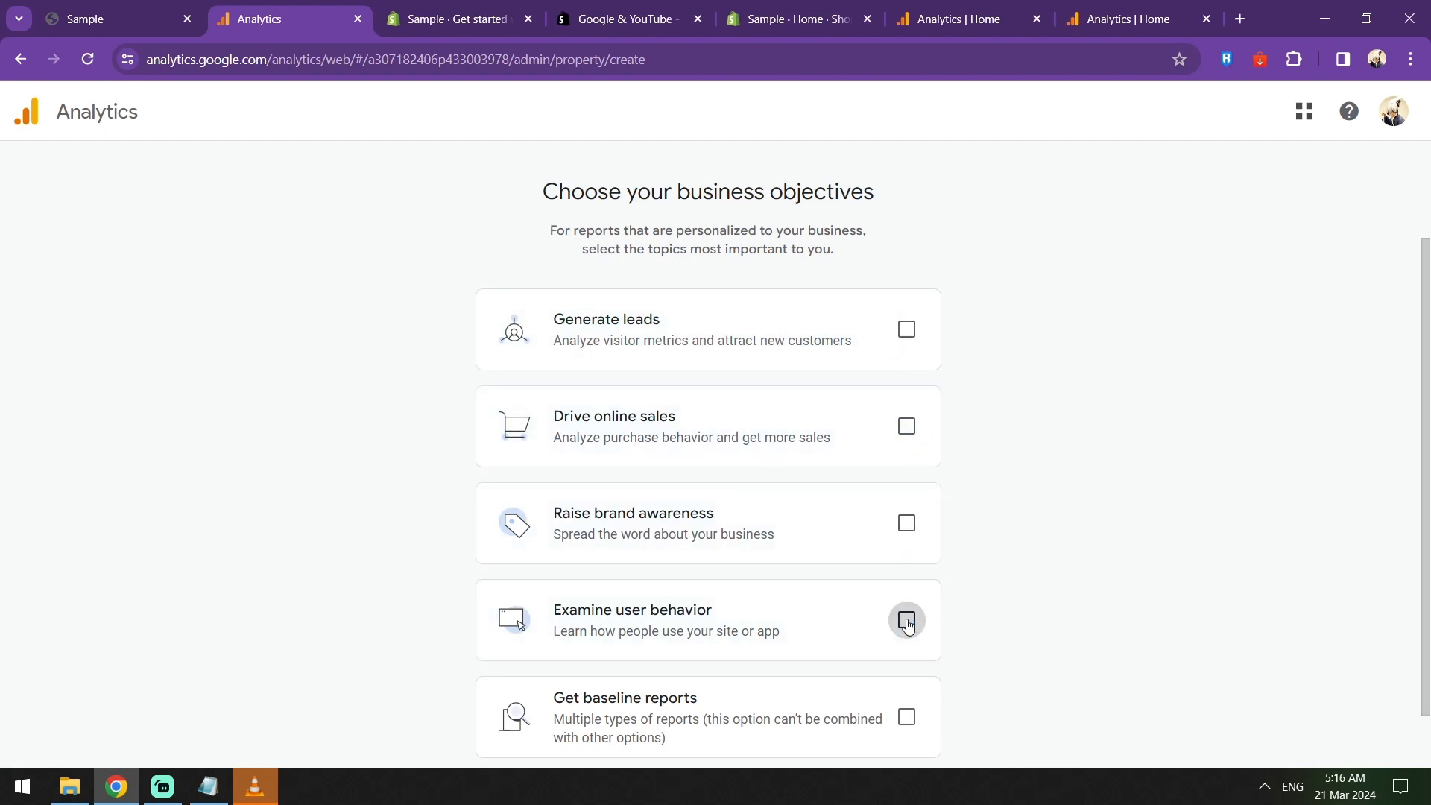
click(905, 711)
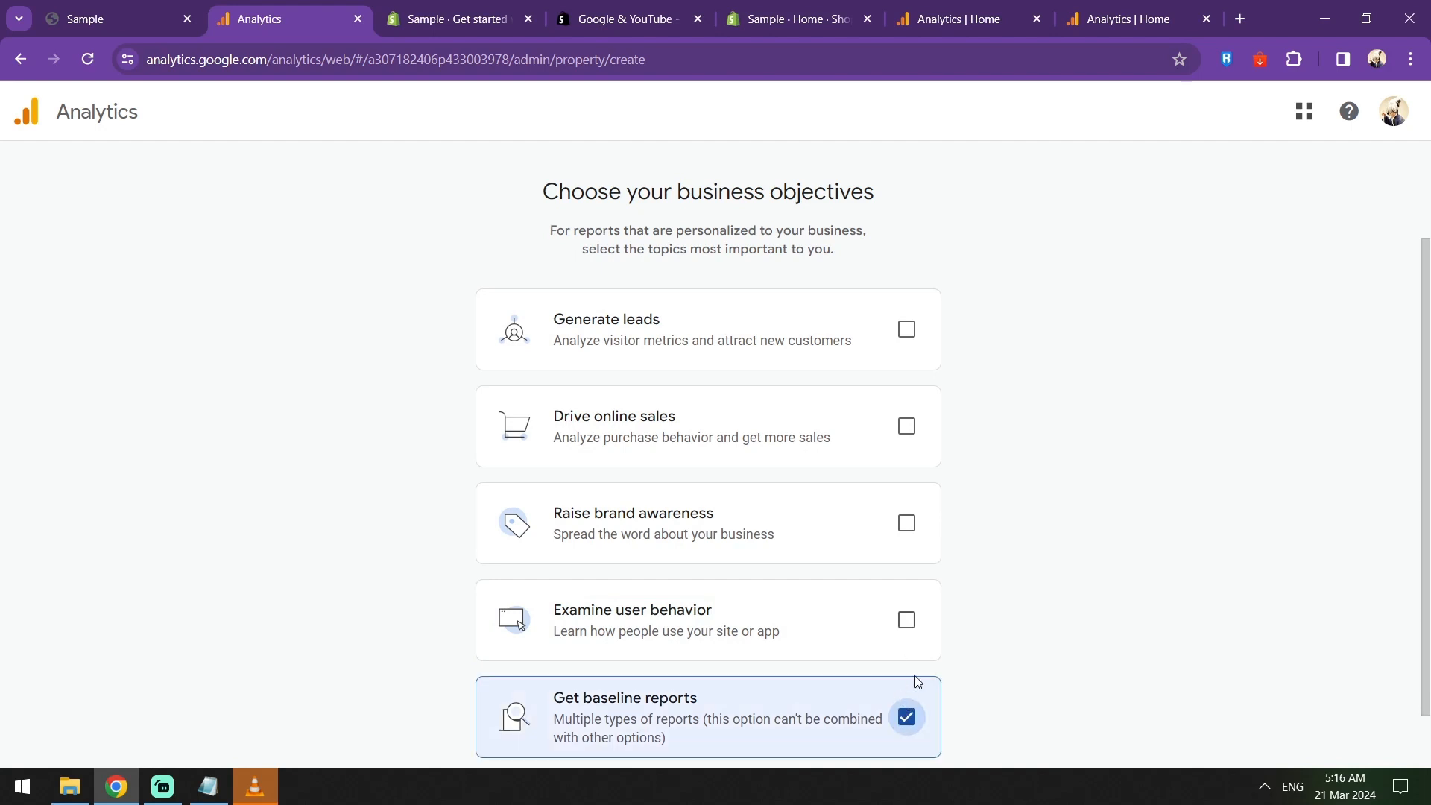
click(908, 717)
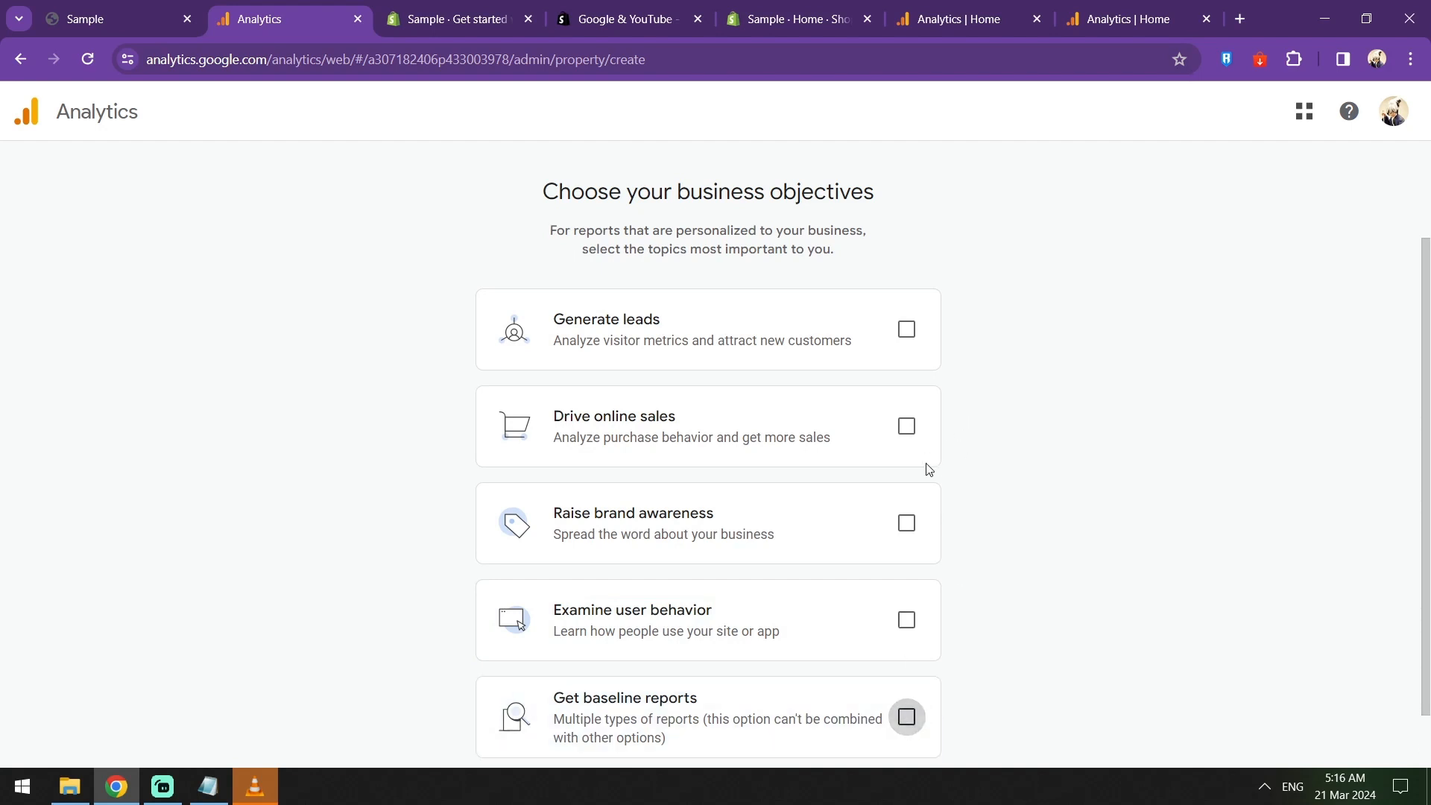
Step: Choose Drive online sales and Raise brand awareness as the business objectives
click(907, 428)
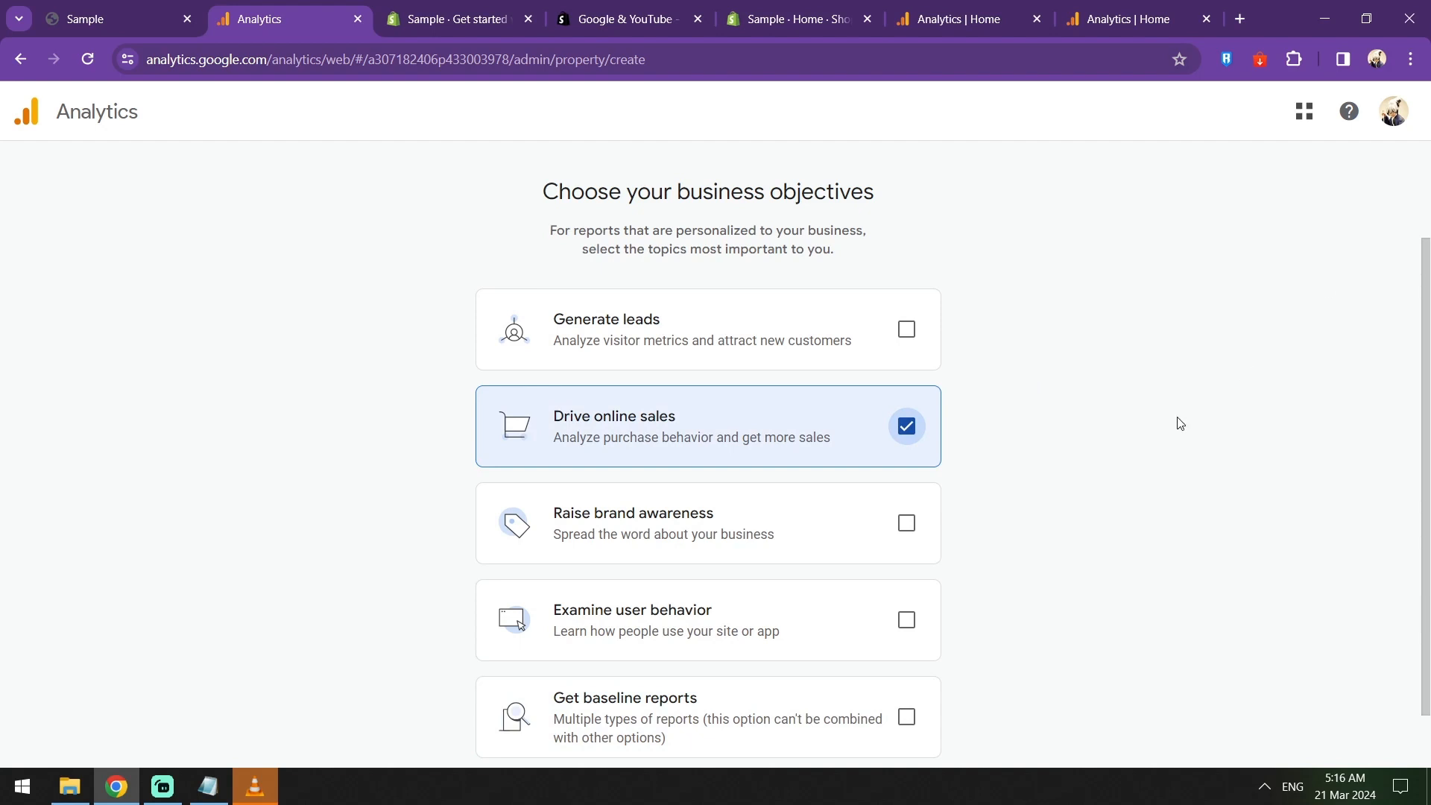
click(907, 535)
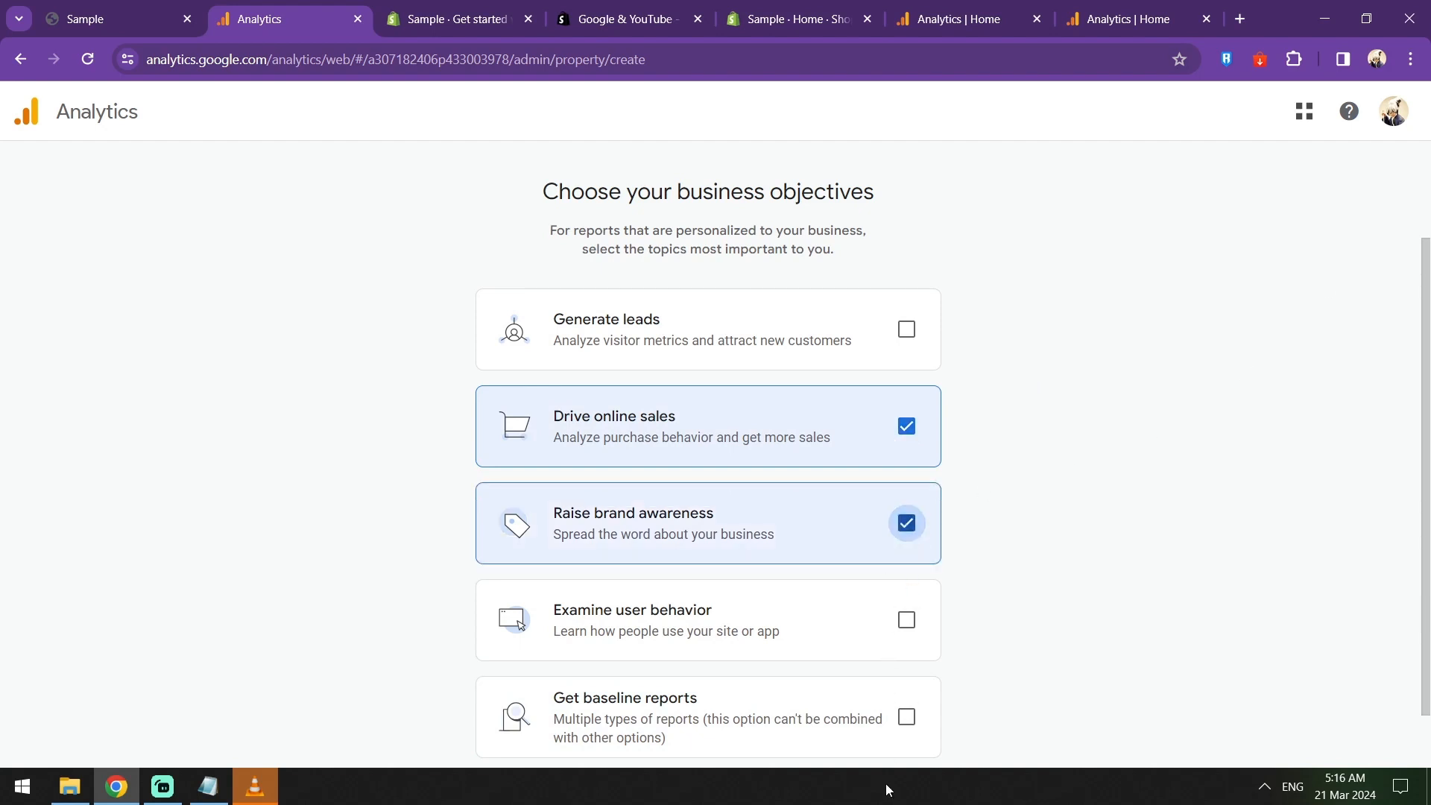
Step: Add Generate leads to the business objectives and create the property
click(905, 329)
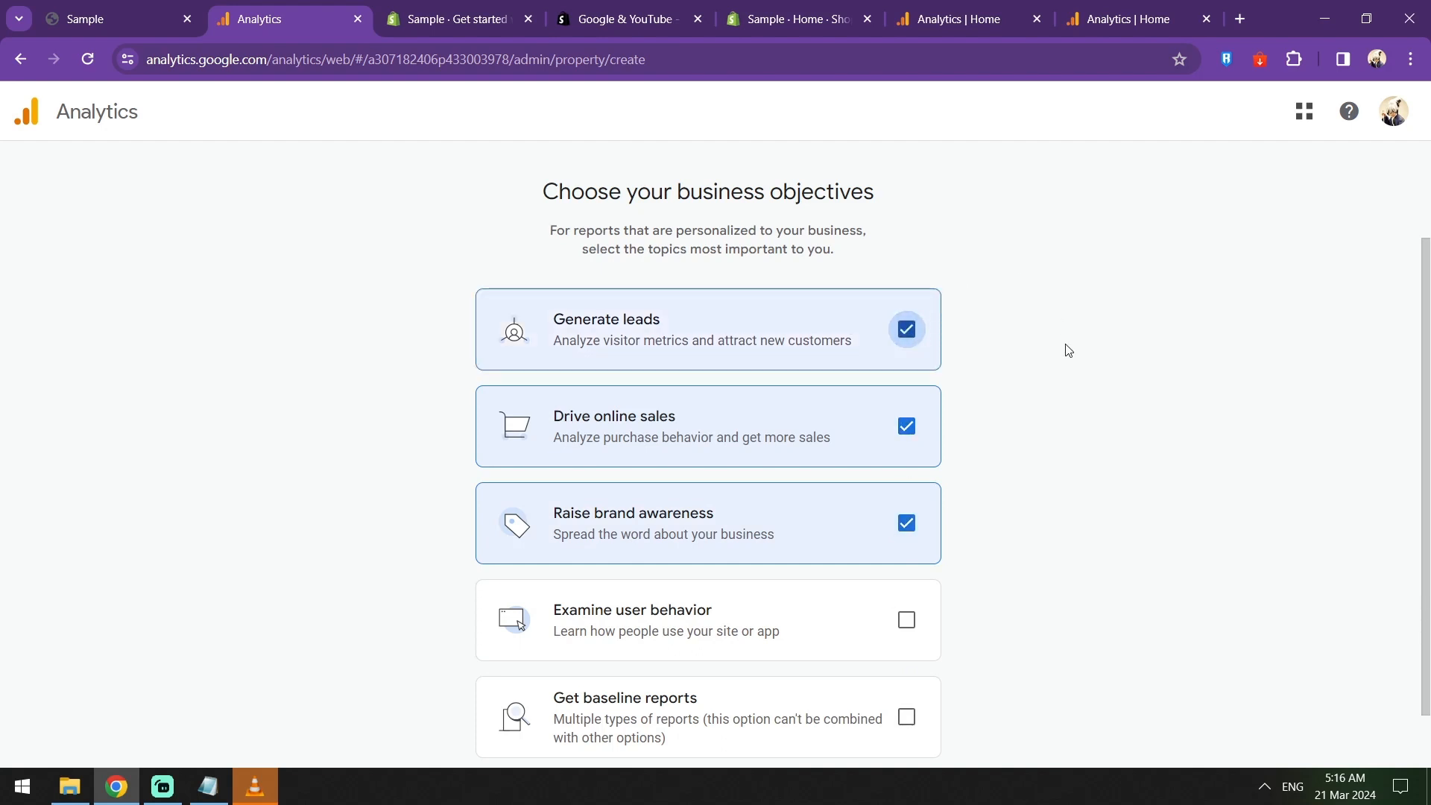
scroll(1067, 354, down, 1)
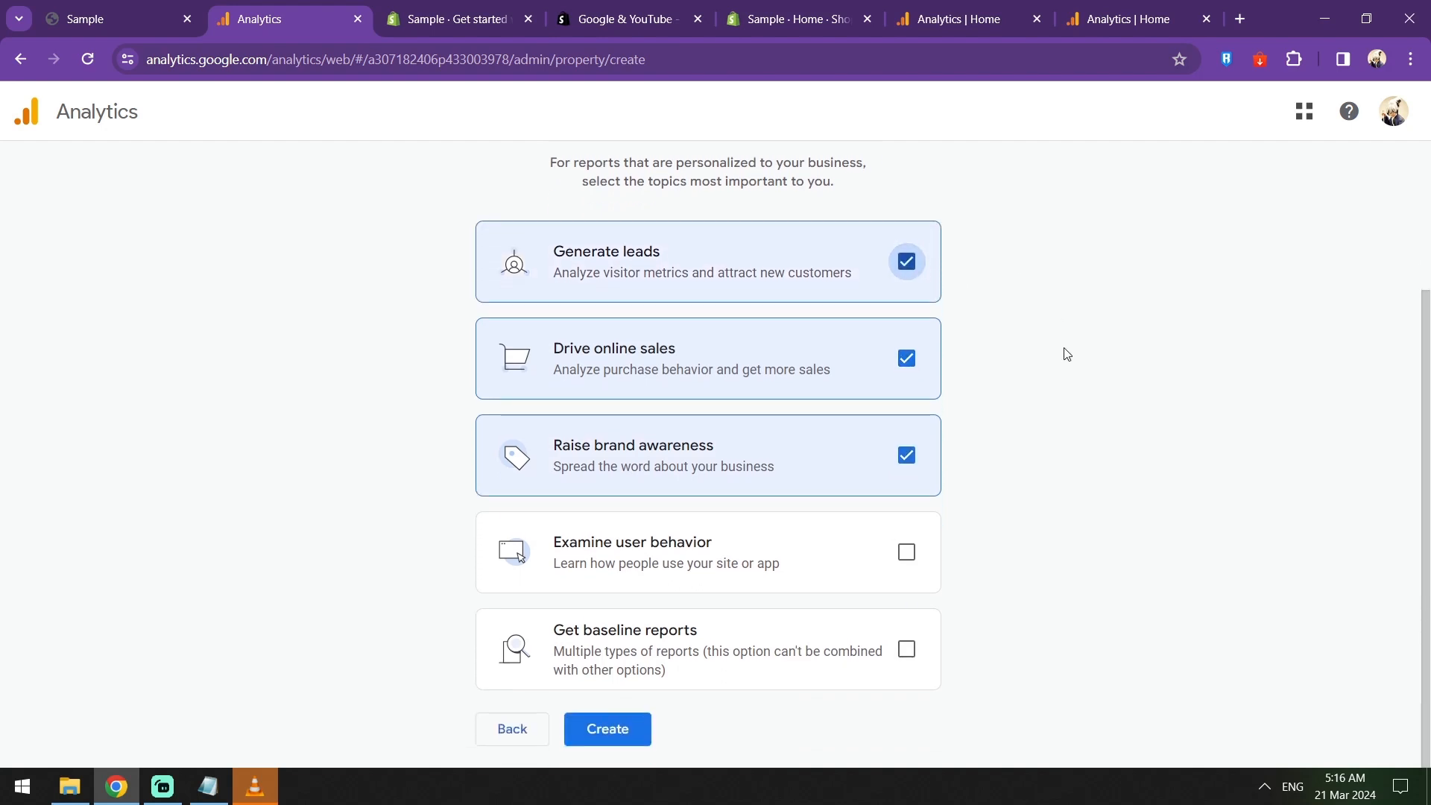
click(633, 730)
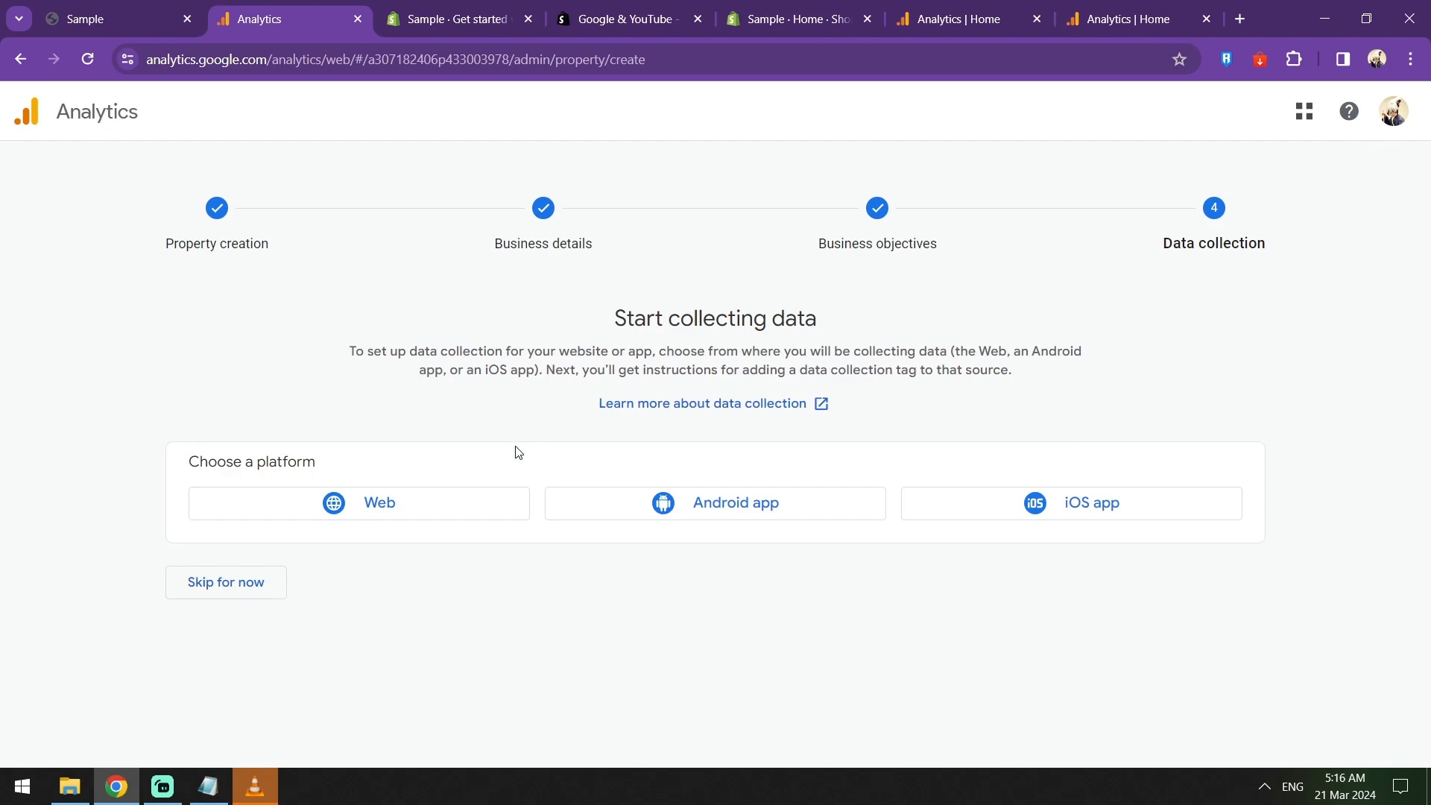
Step: Start a web data stream for the property and copy the Shopify store's address from its storefront page
click(457, 507)
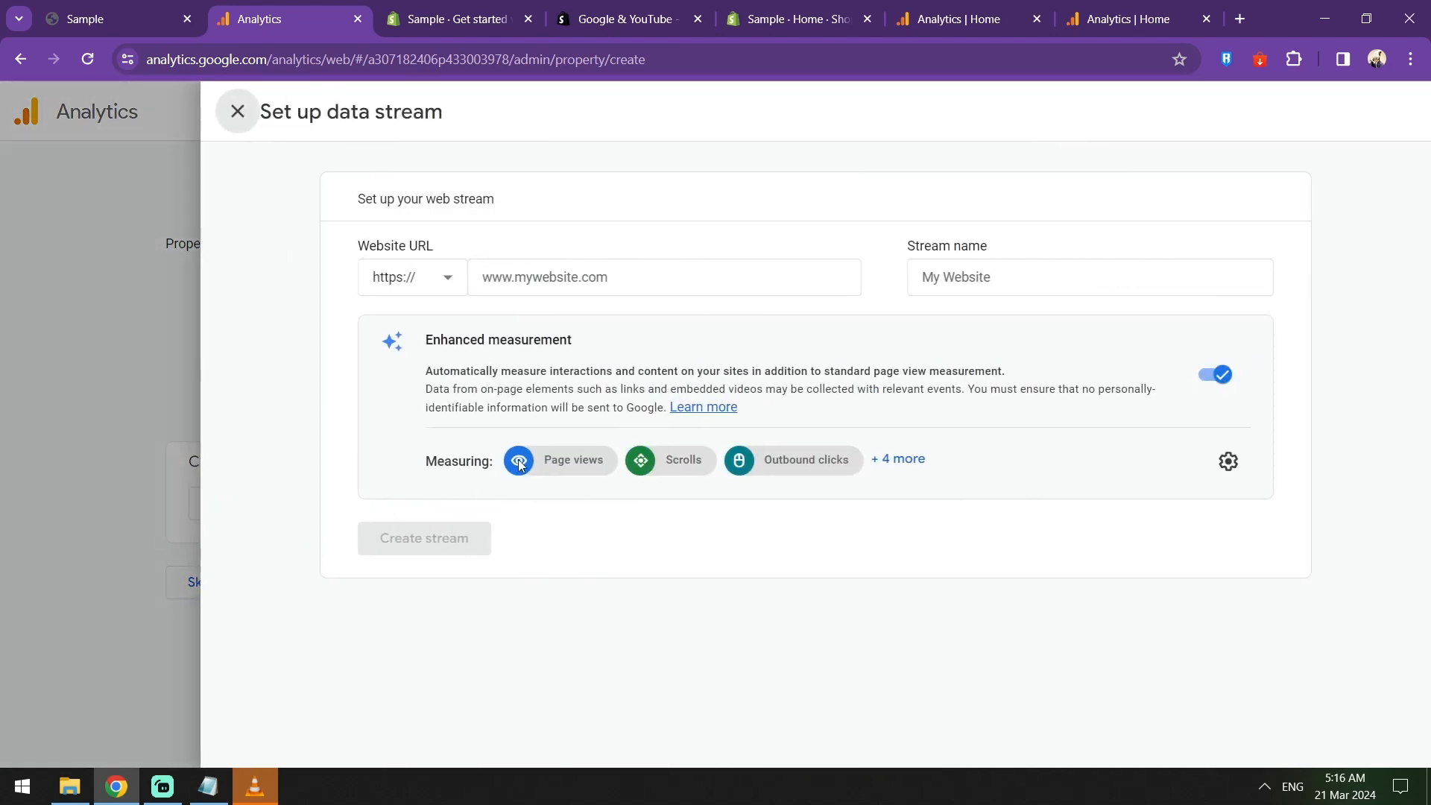
click(741, 265)
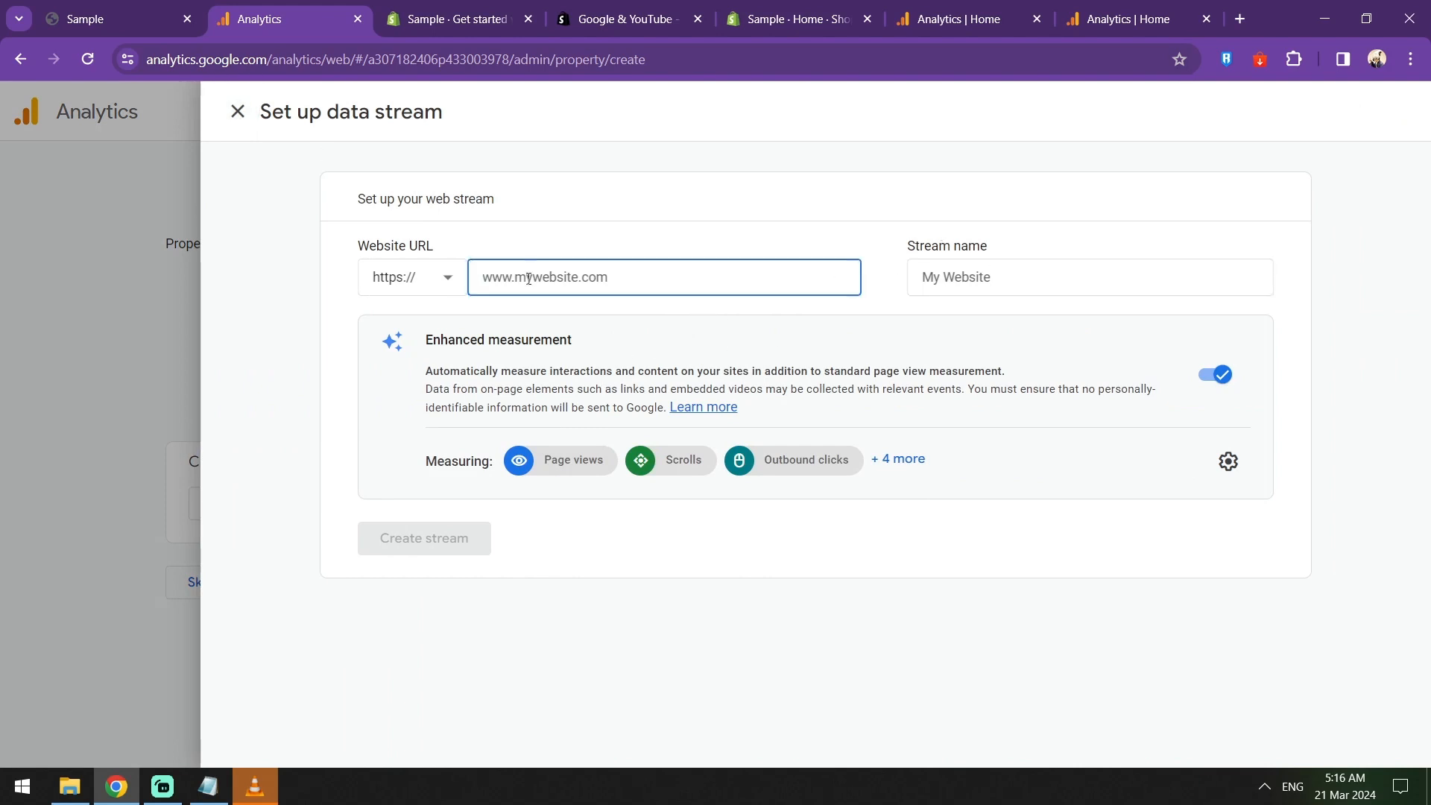
click(137, 10)
click(847, 46)
key(ctrl+c)
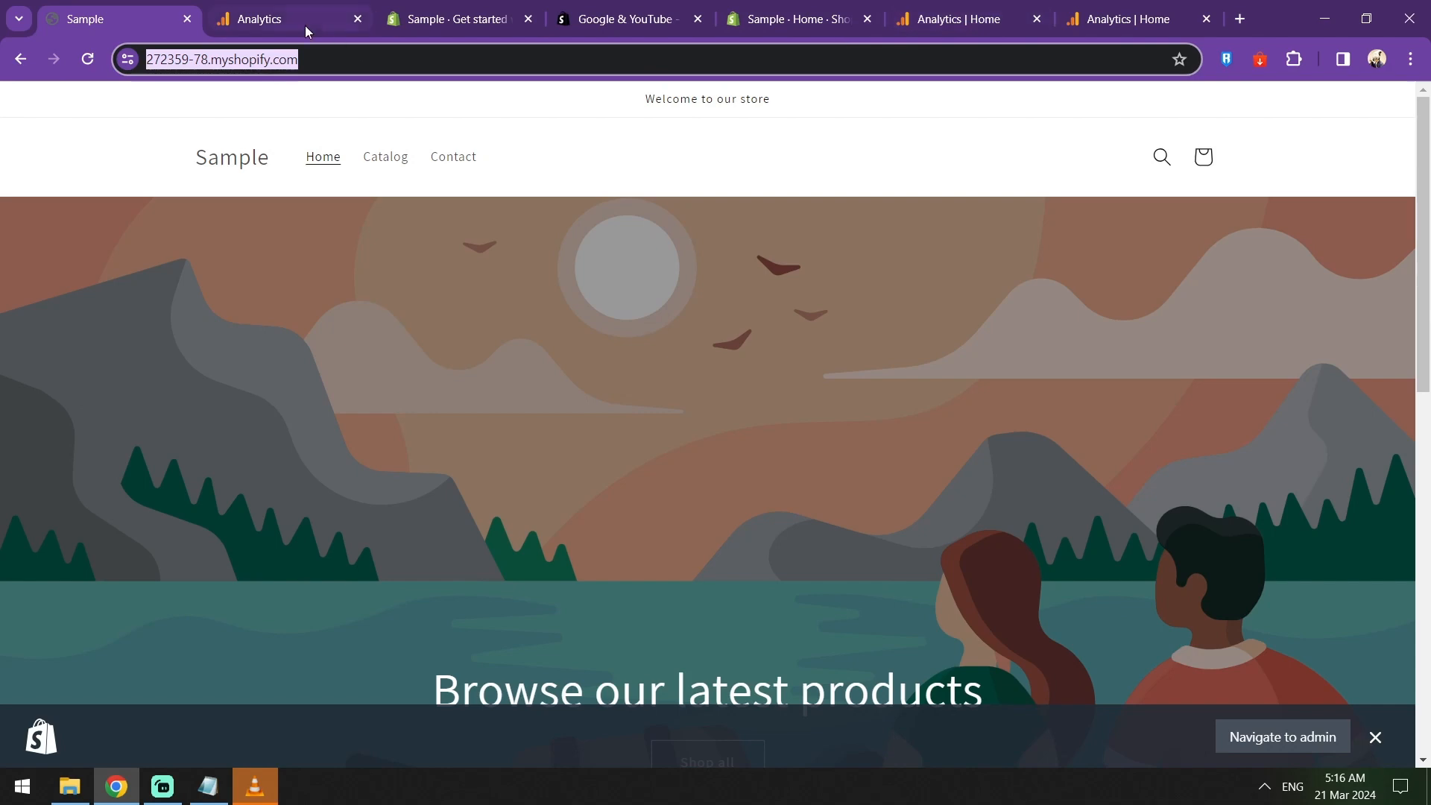
click(914, 21)
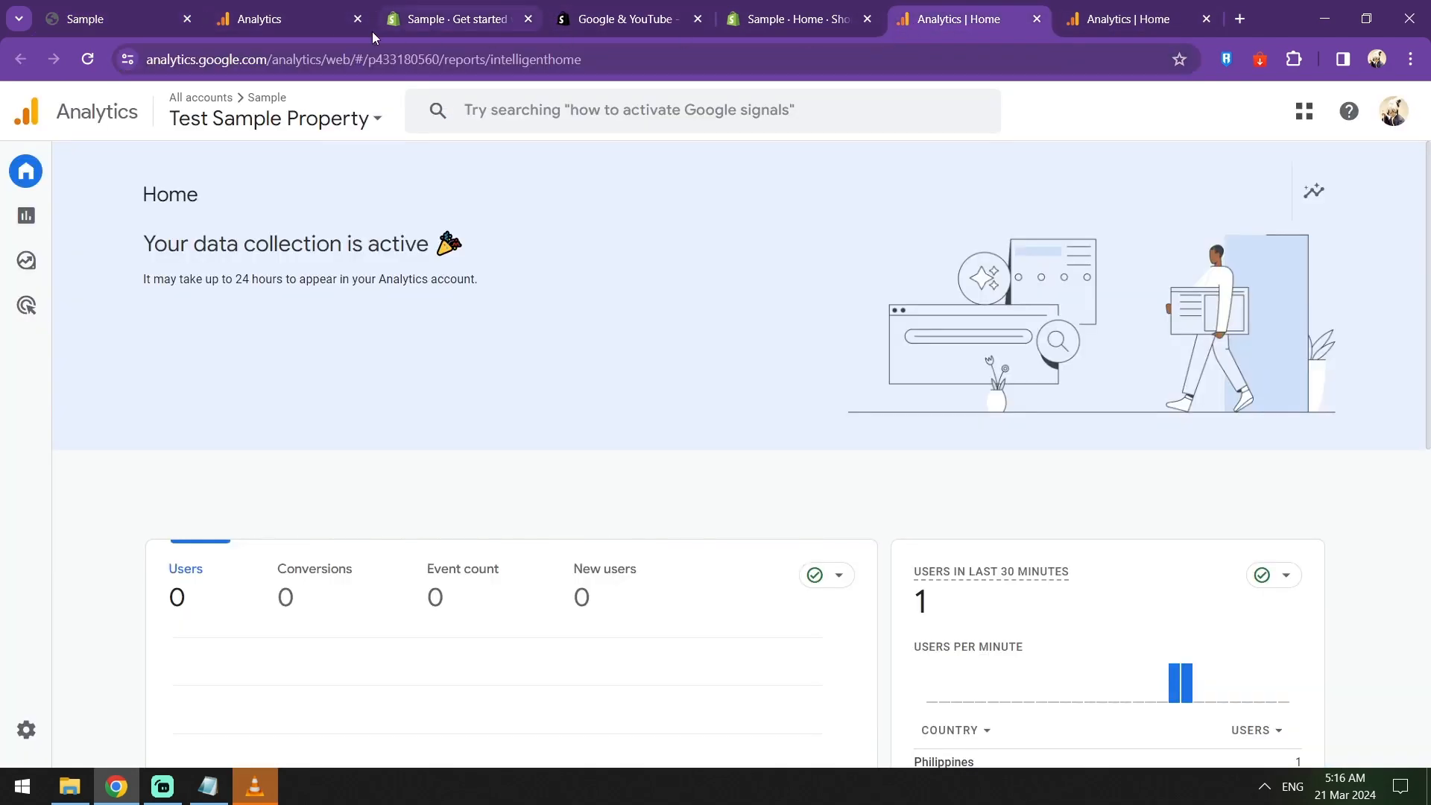
click(275, 9)
click(546, 273)
key(ctrl+v)
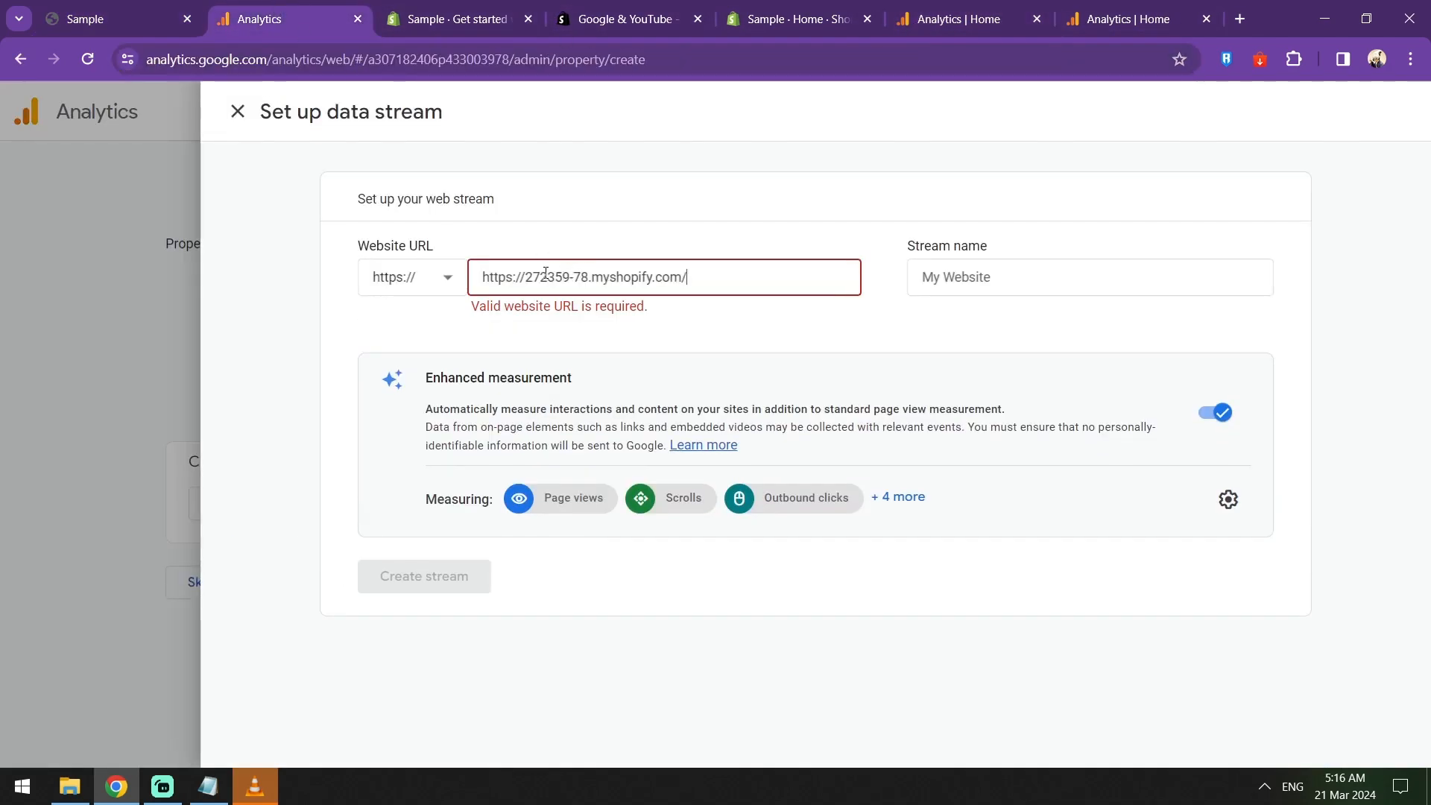
drag(533, 276, 109, 237)
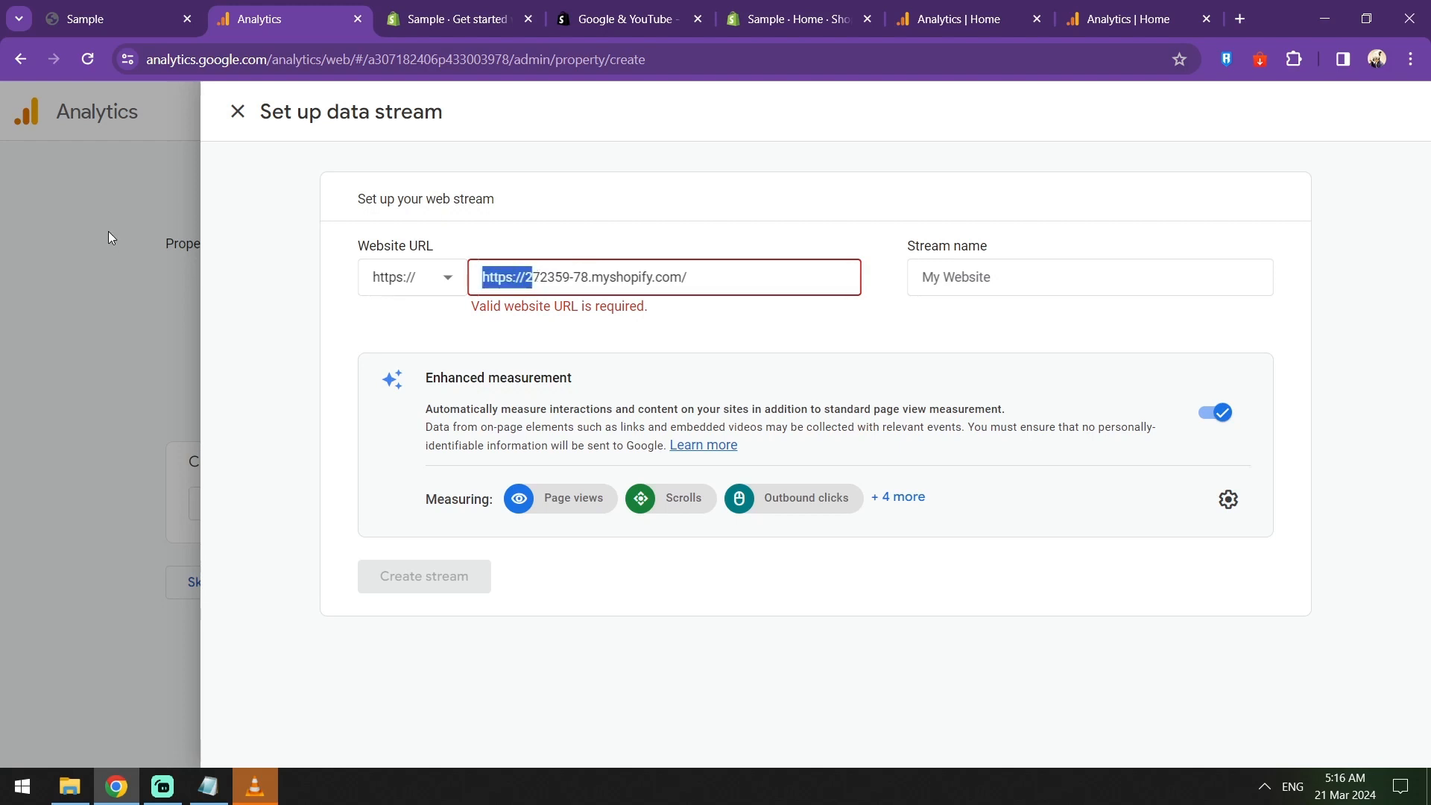
key(BackSpace)
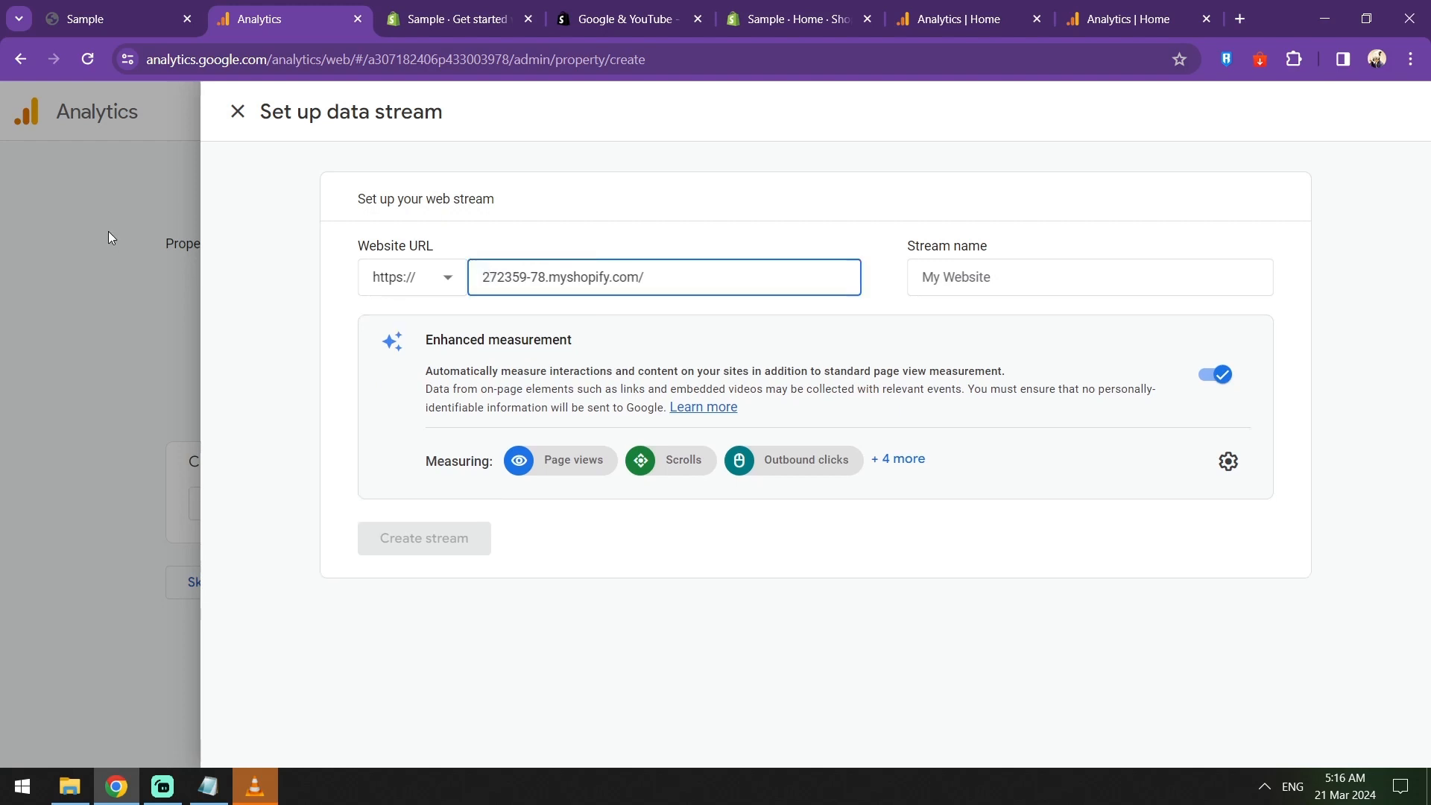
Step: Name the web stream Sample Number 2 and create it
click(995, 281)
text(S)
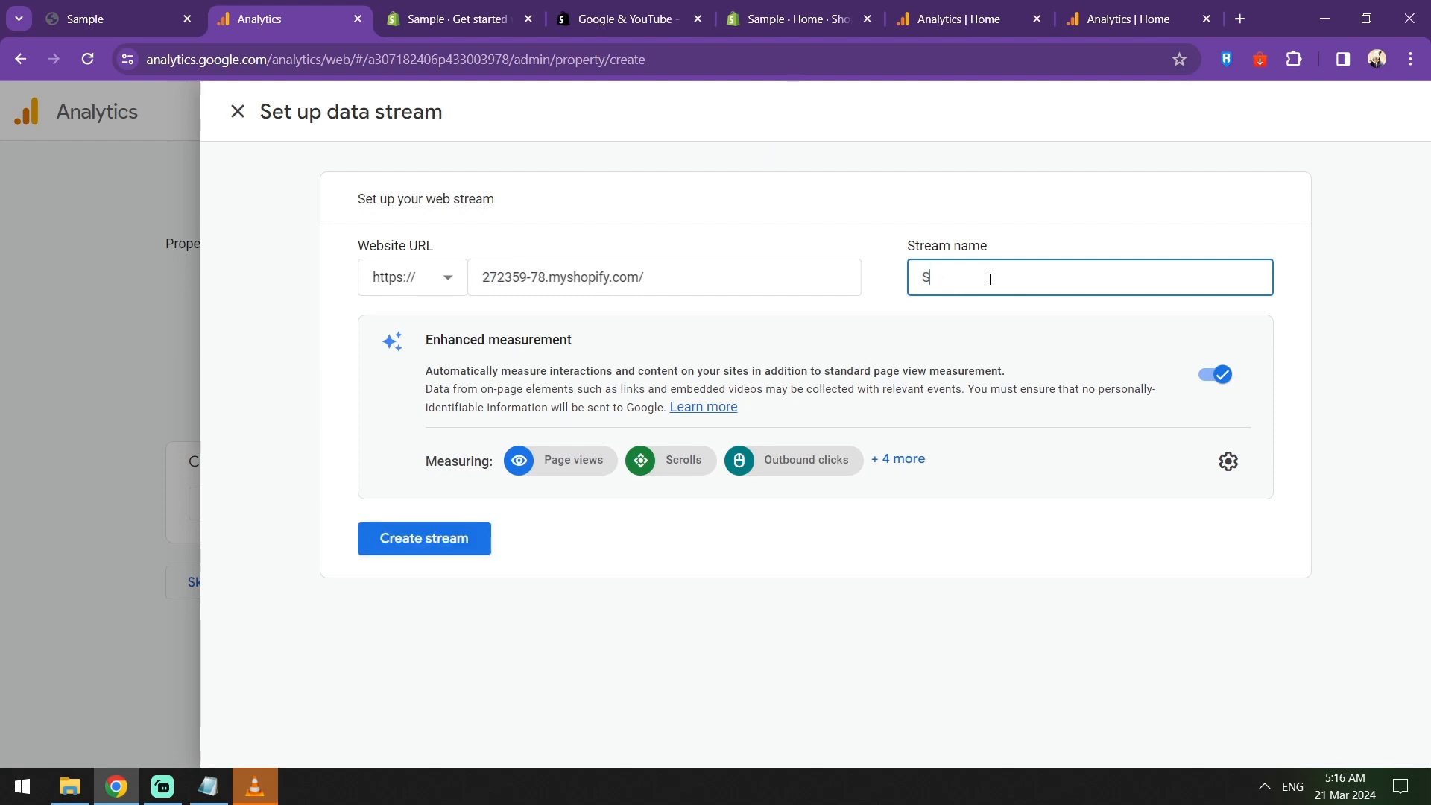
text(ample Nu)
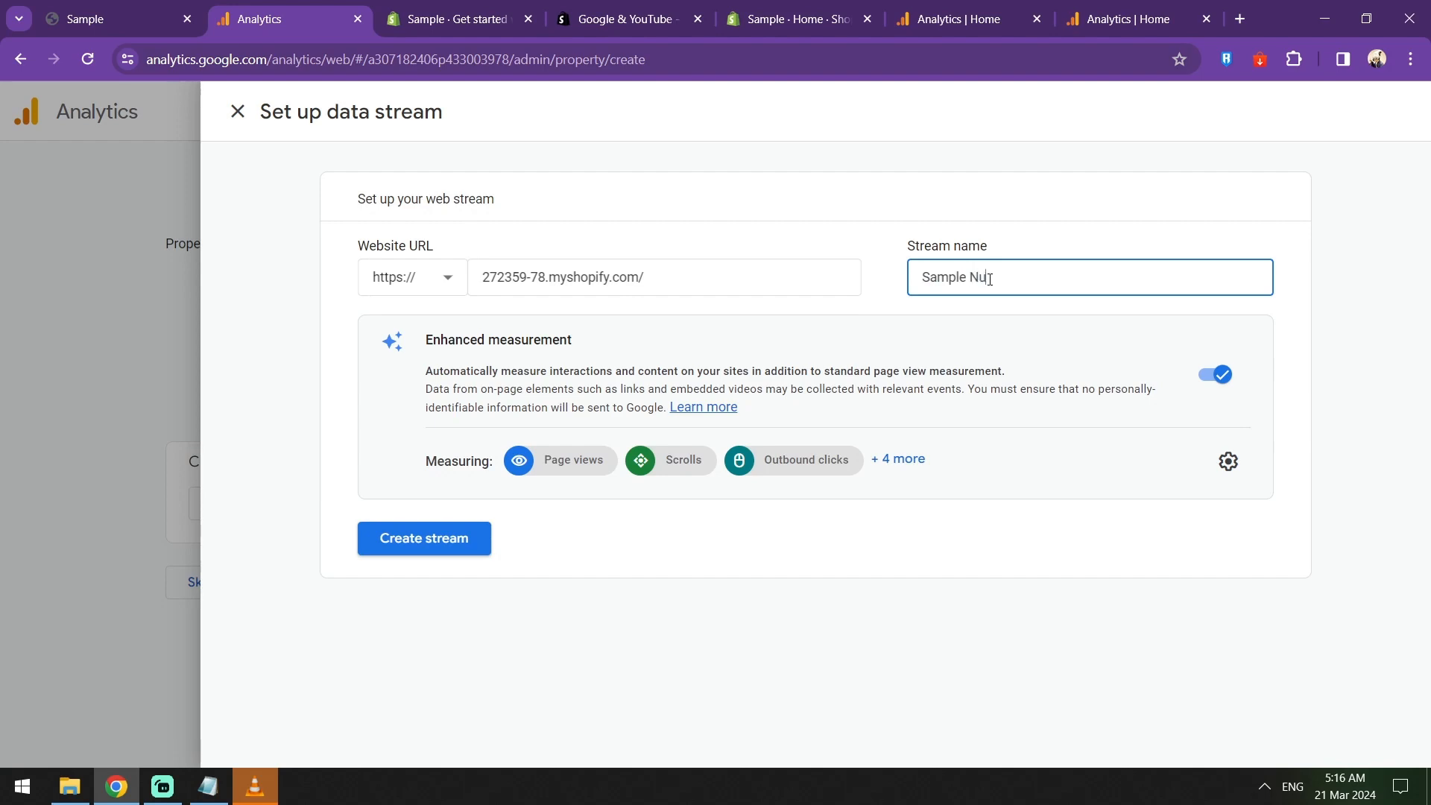
text(mber 2)
click(468, 538)
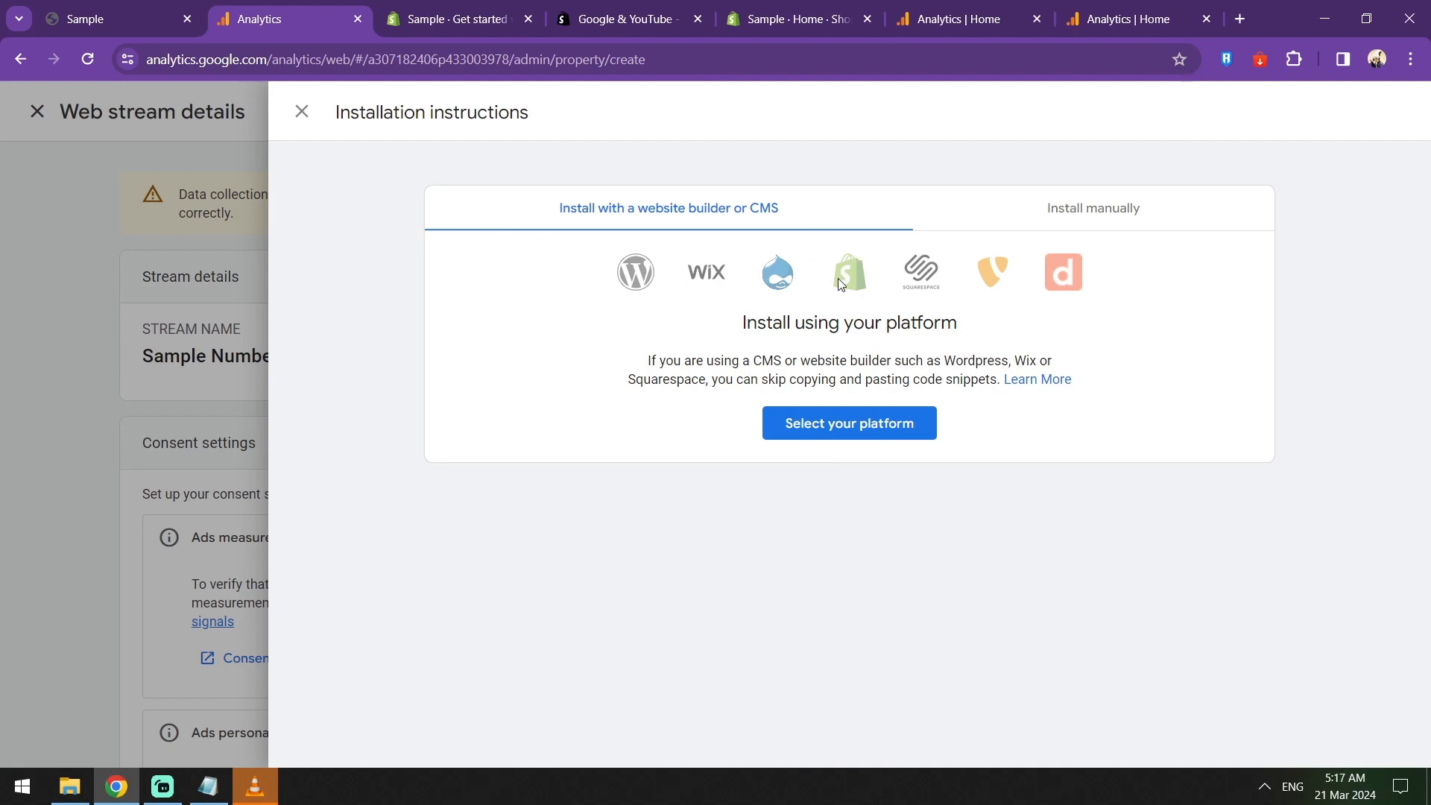
Step: Choose Shopify as the installation platform, copy the tag ID and look through the setup instructions
click(871, 421)
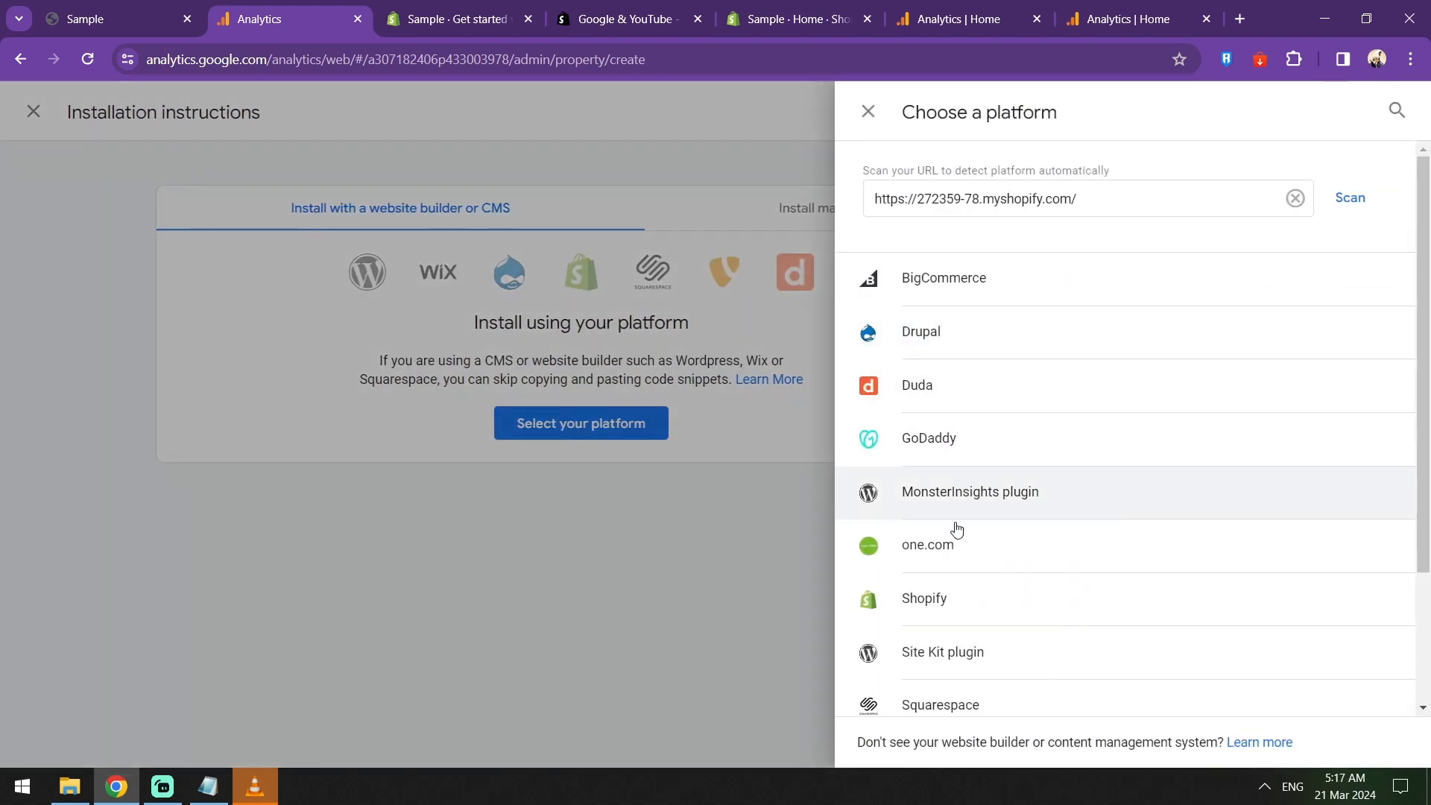
click(937, 606)
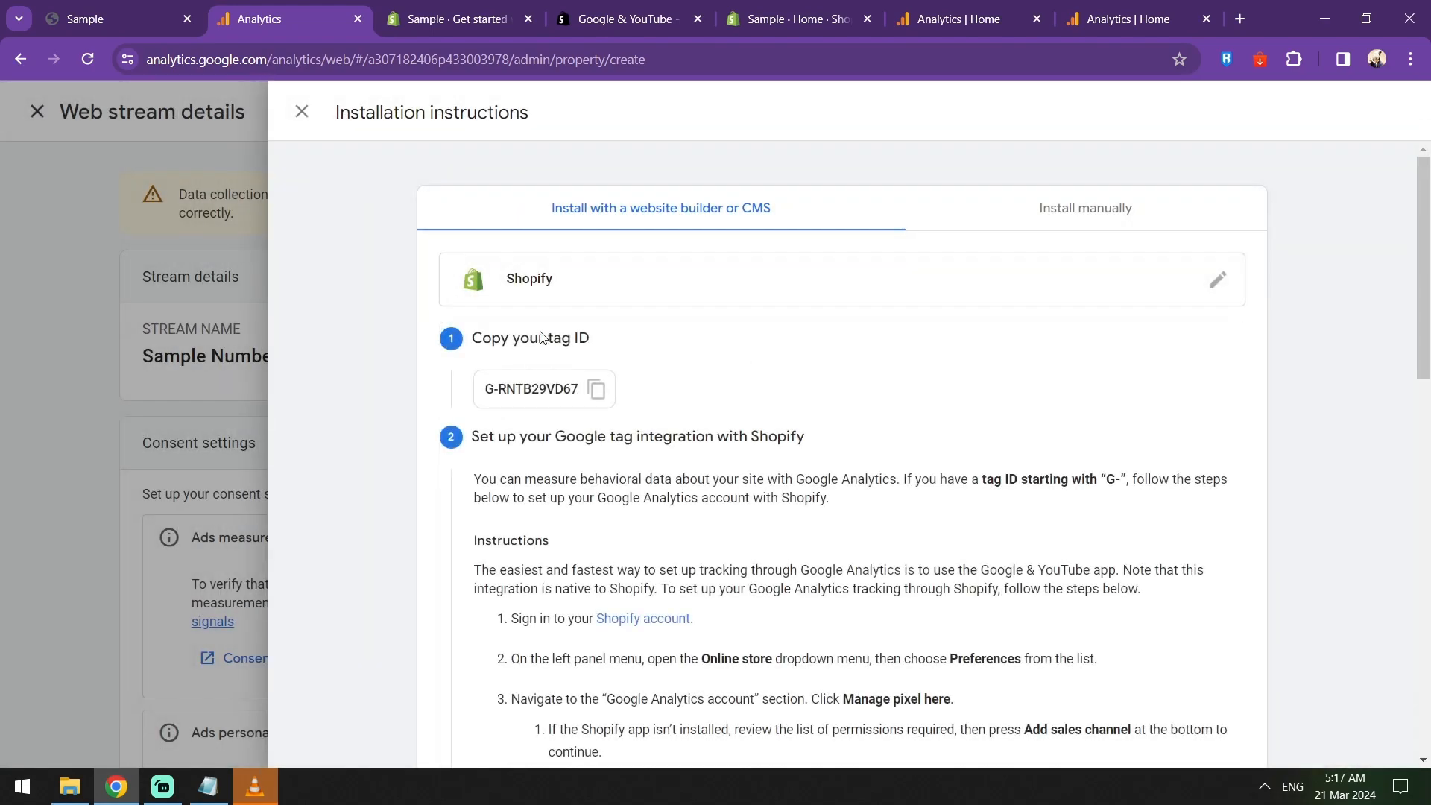
scroll(542, 336, down, 4)
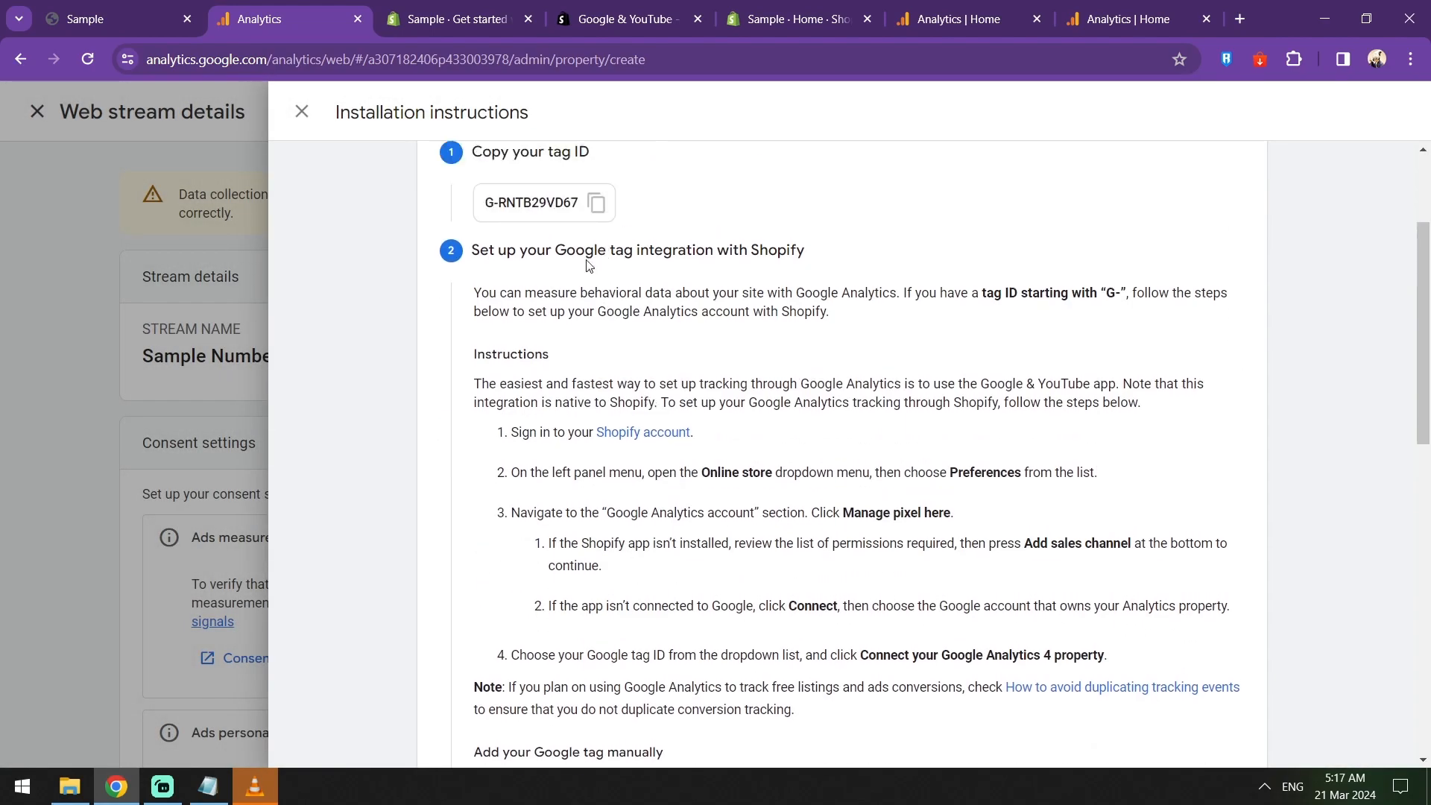
click(596, 203)
scroll(596, 203, down, 12)
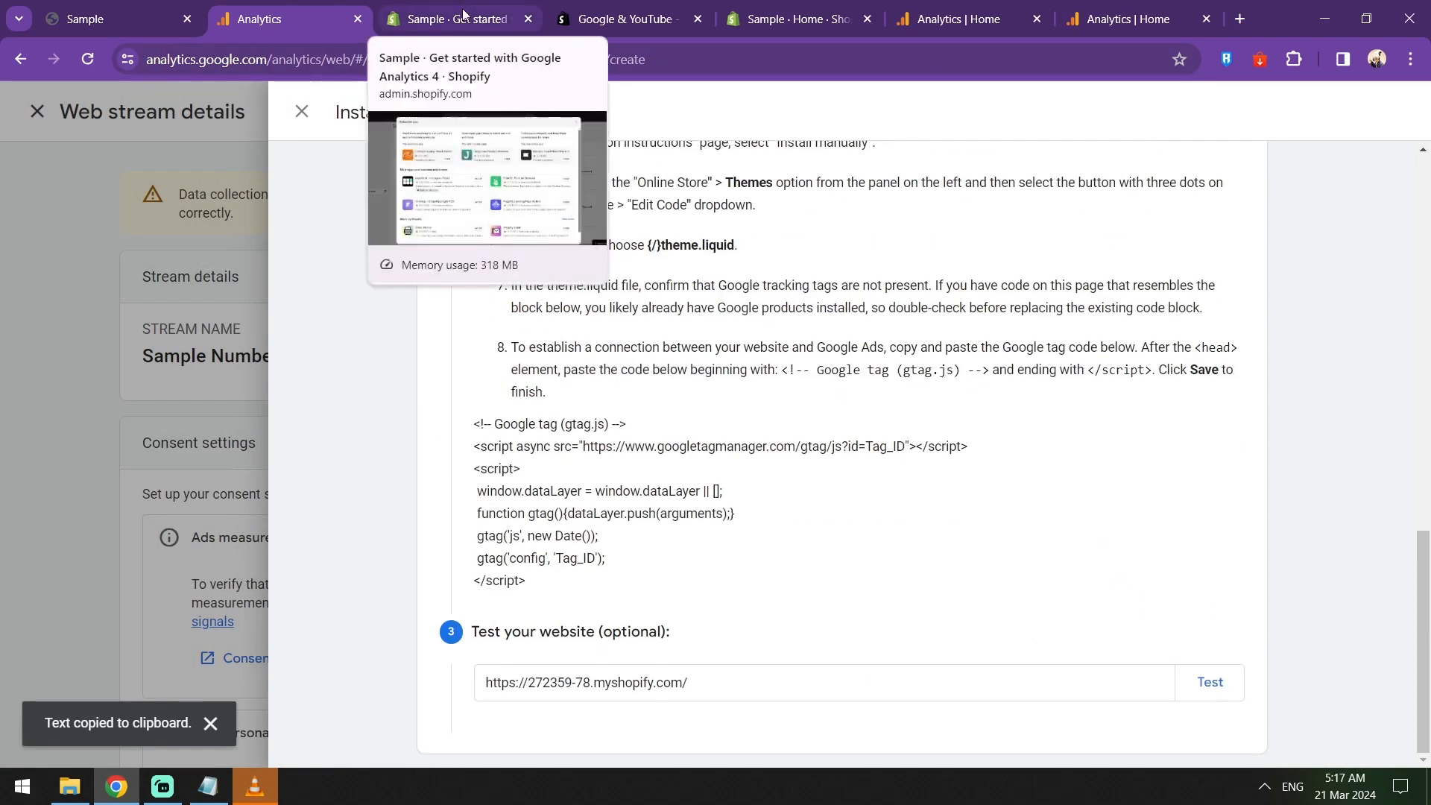
Step: Switch to the Shopify admin and open the Online Store preferences
click(463, 12)
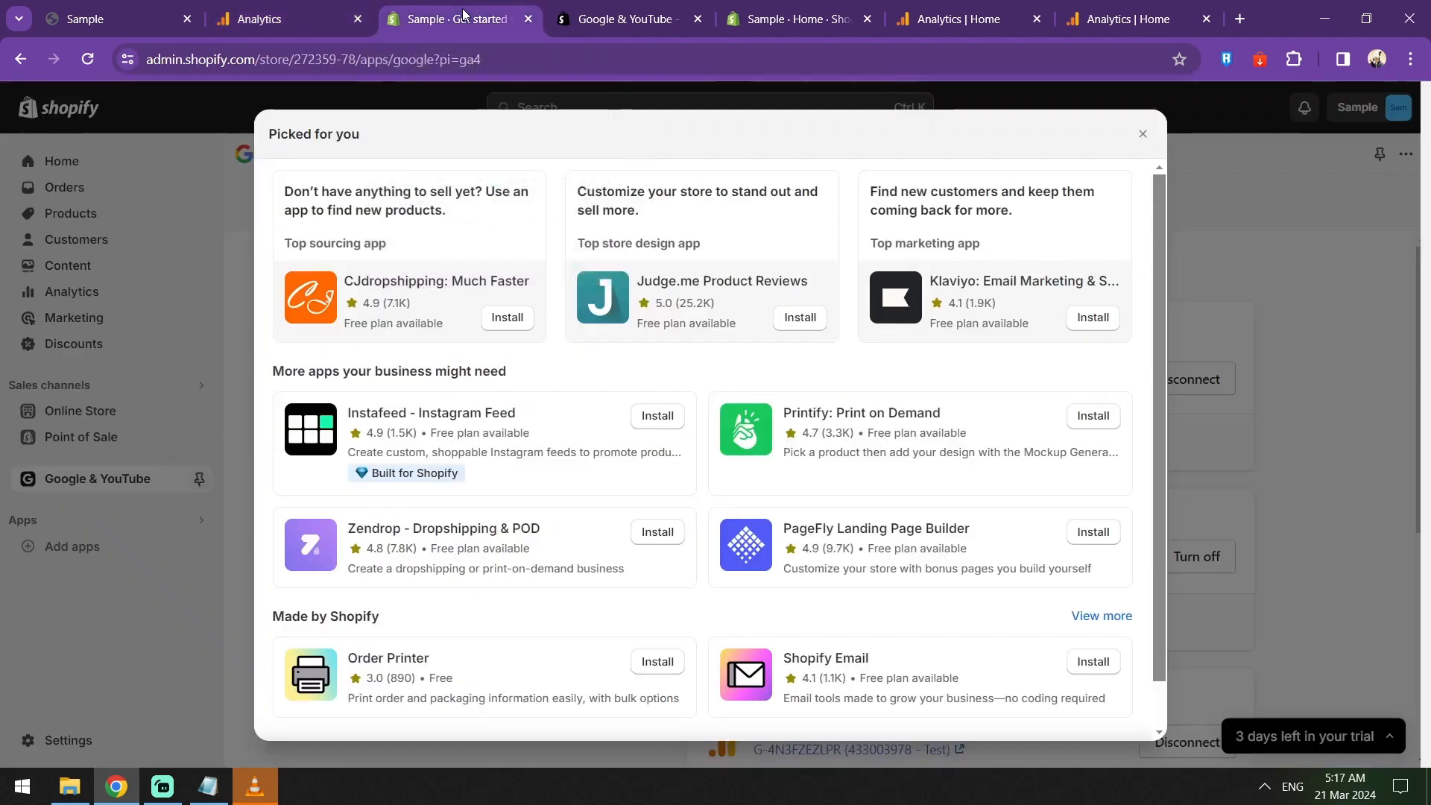
click(617, 19)
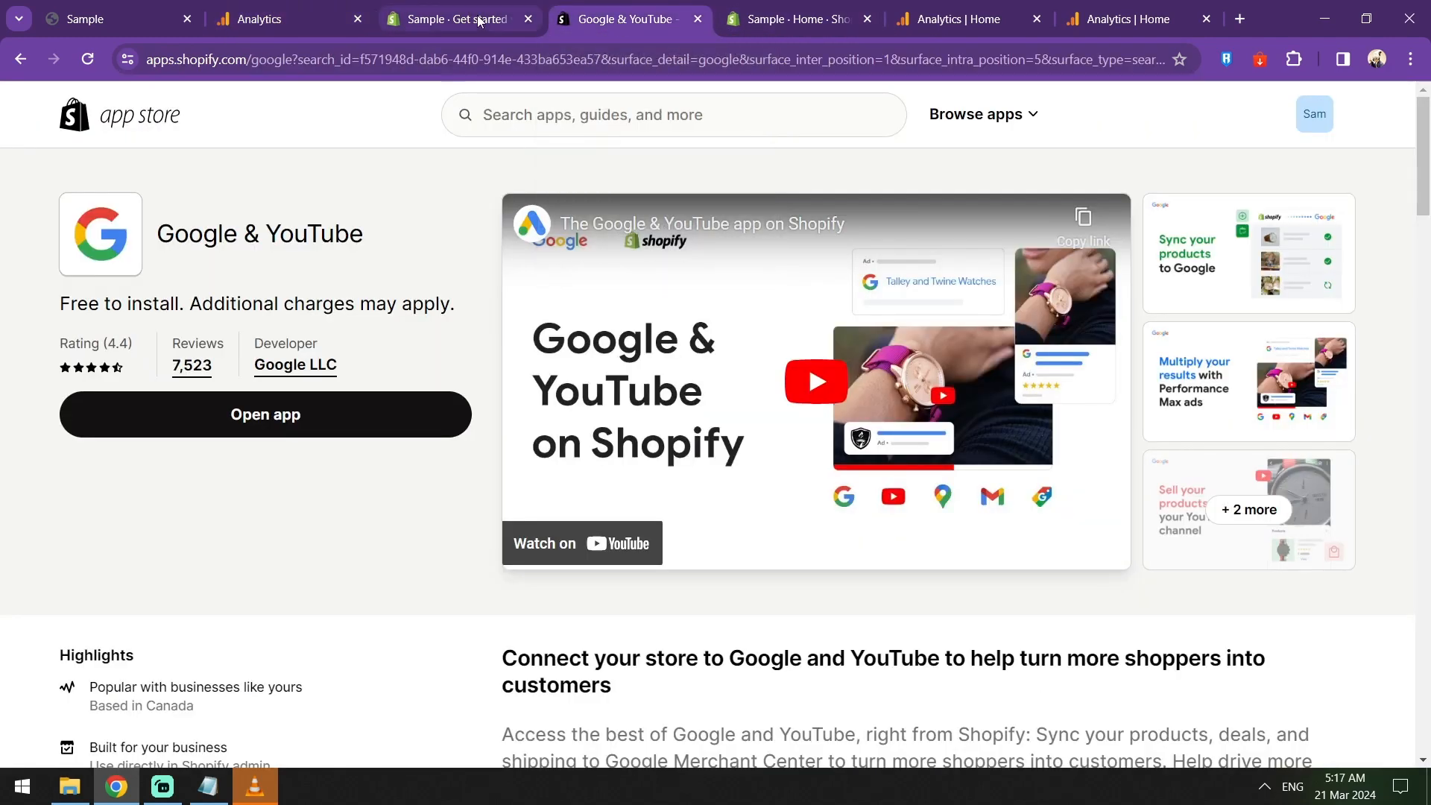
click(459, 18)
click(628, 21)
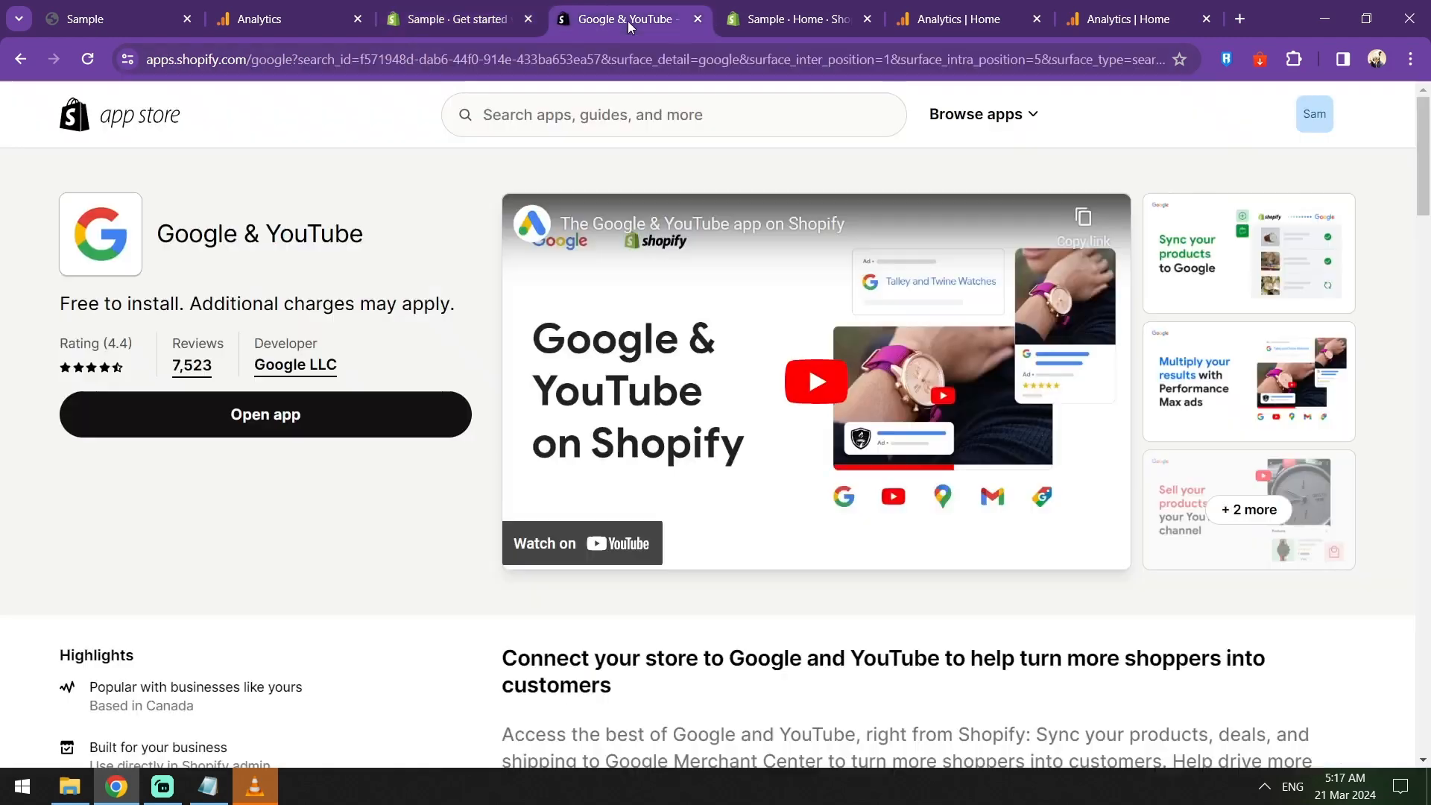
click(790, 18)
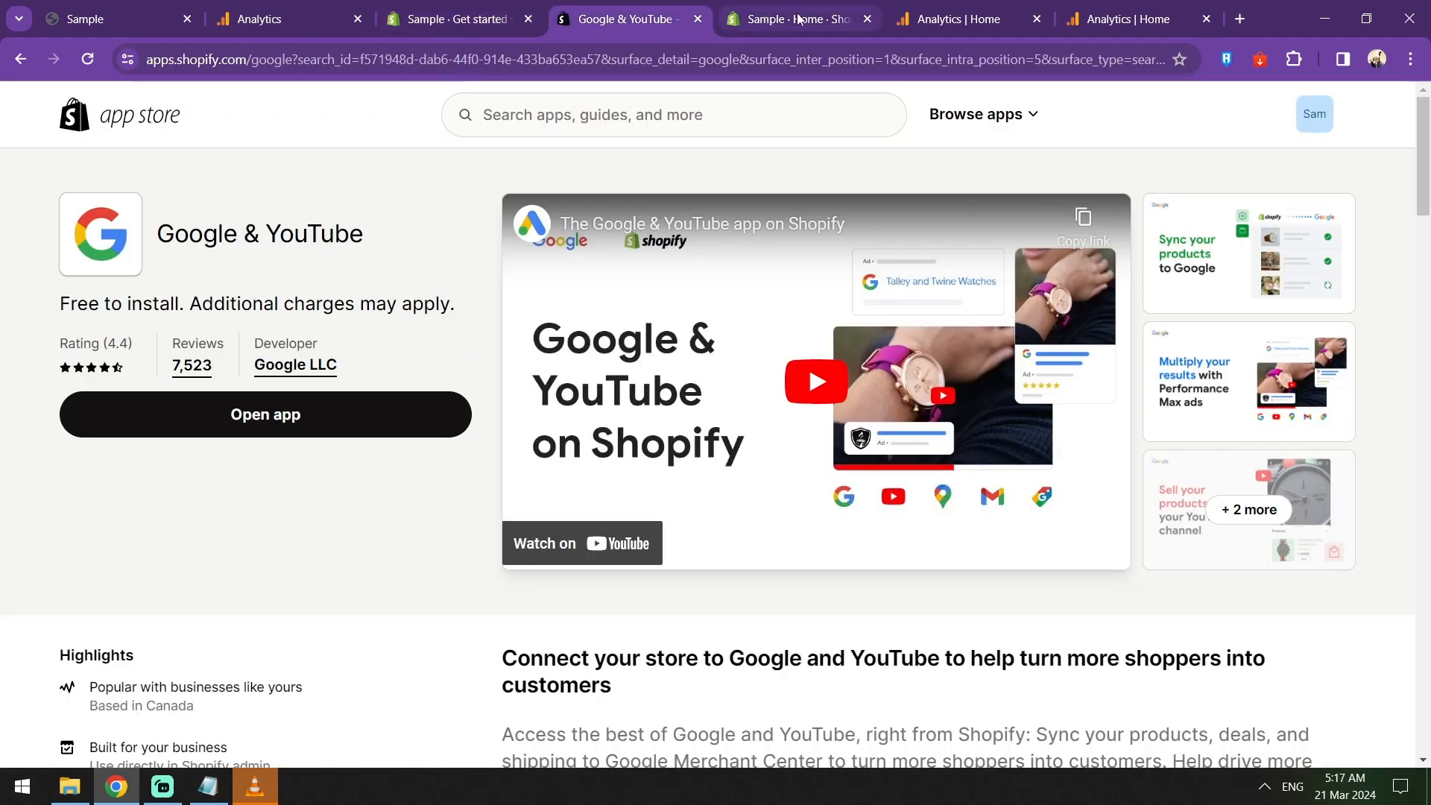
click(126, 412)
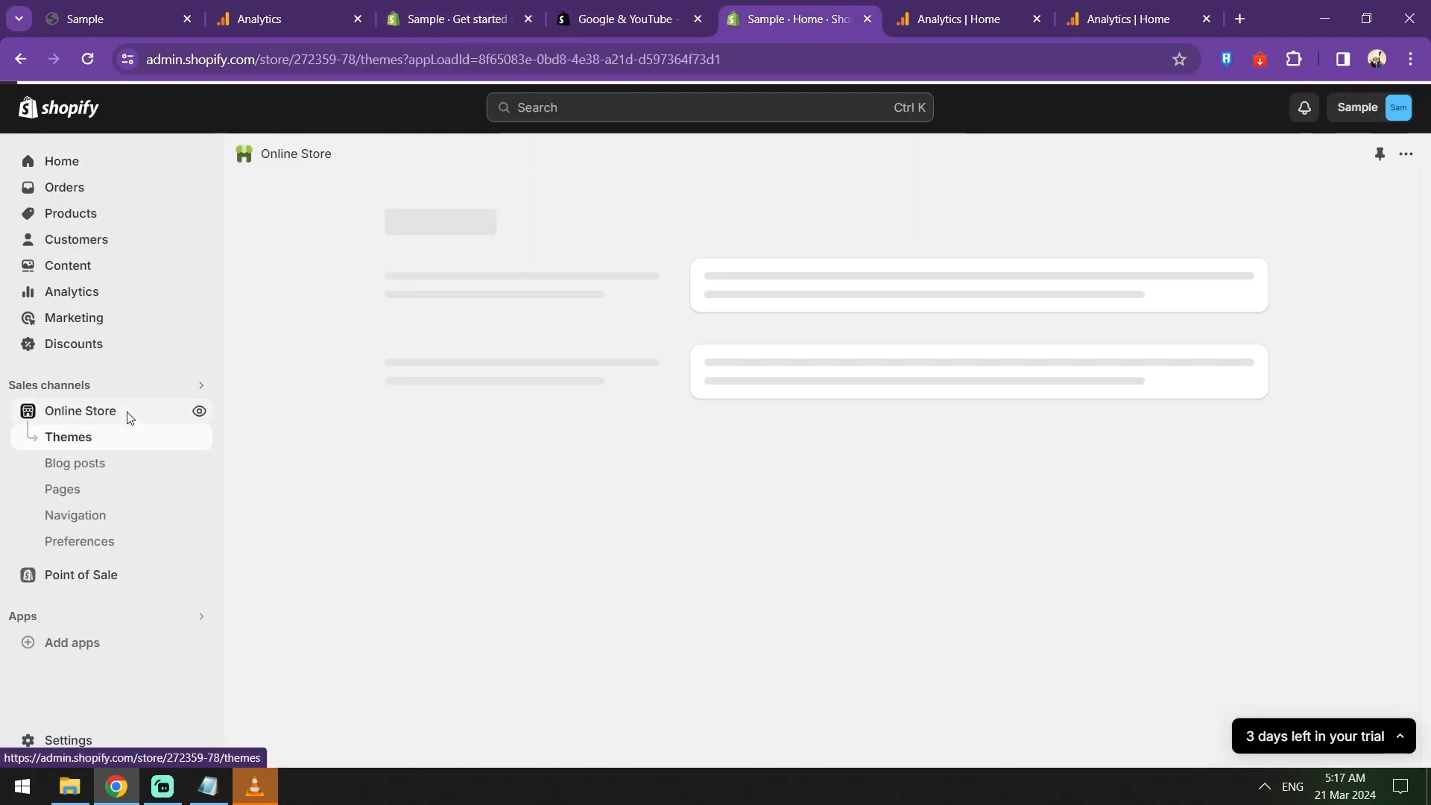
click(88, 544)
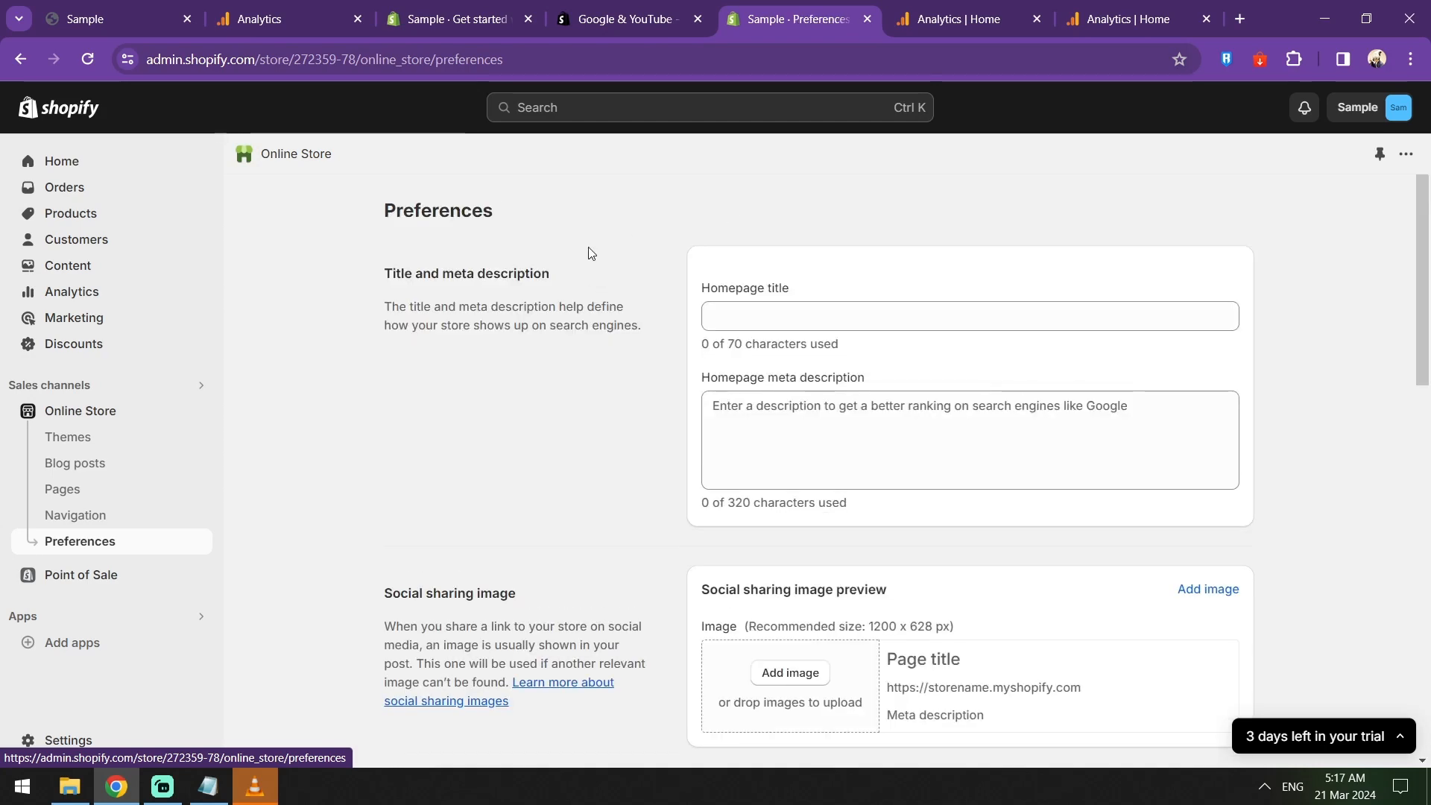
Step: Start the Google setup from the Google Analytics section of the store preferences
scroll(596, 268, down, 7)
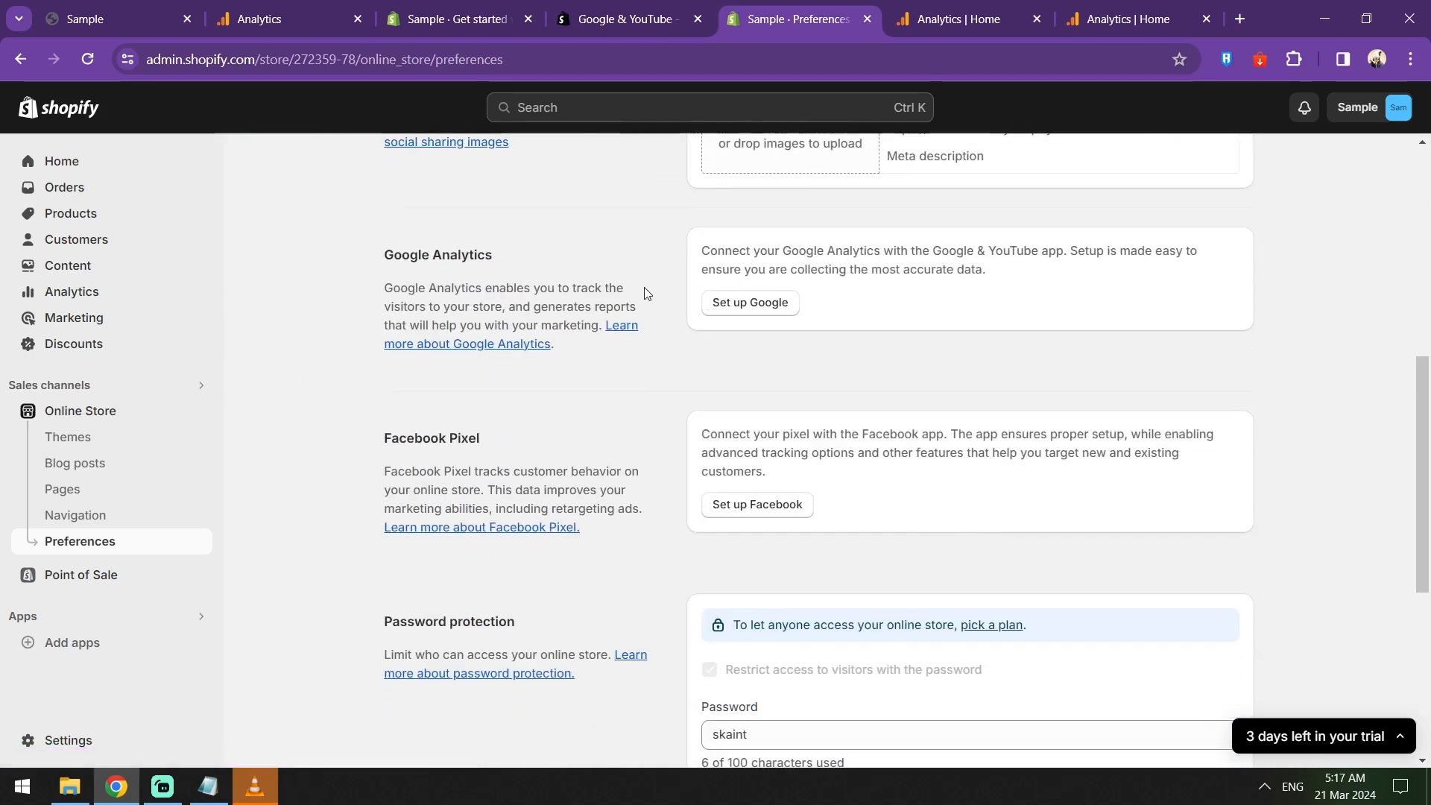
click(618, 326)
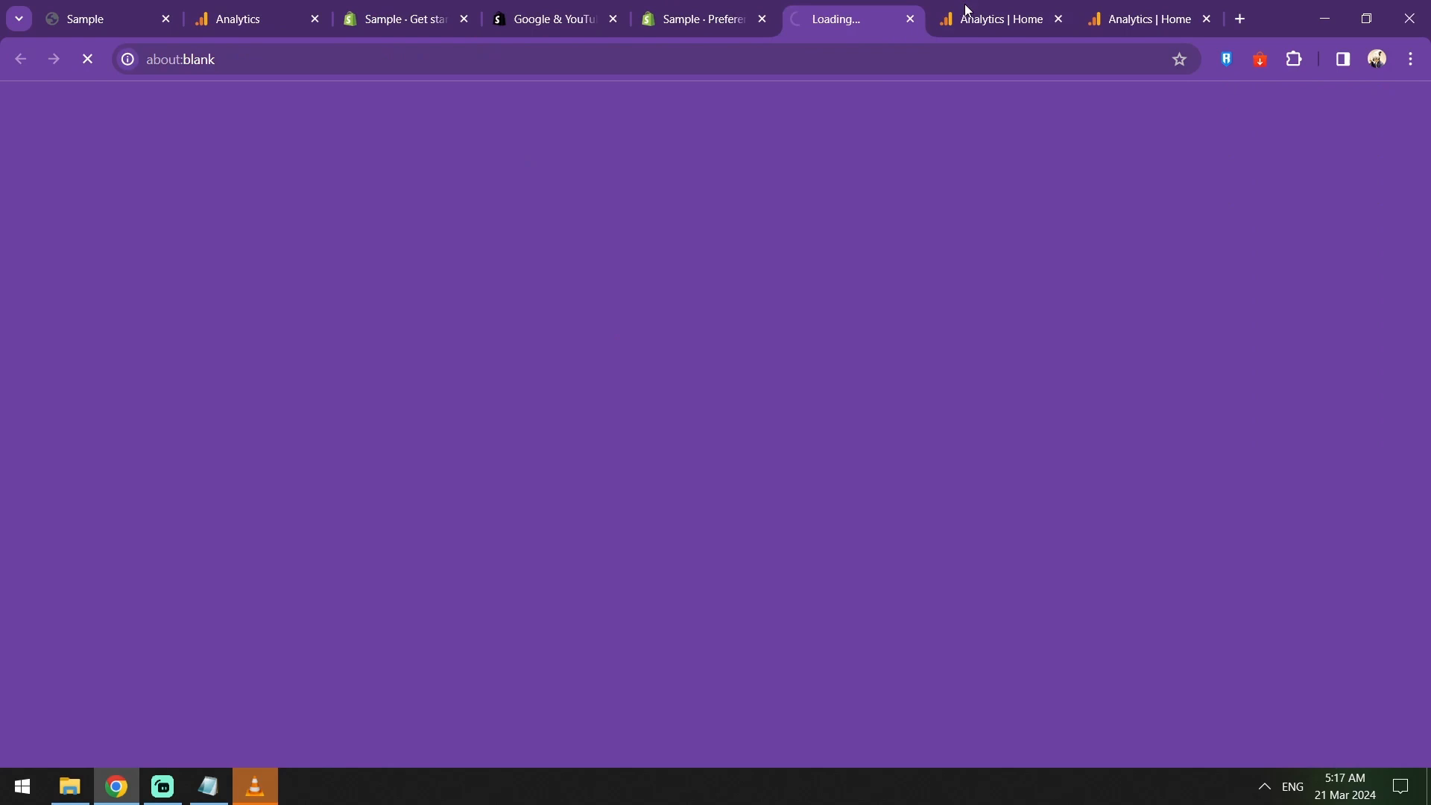
click(715, 15)
click(771, 304)
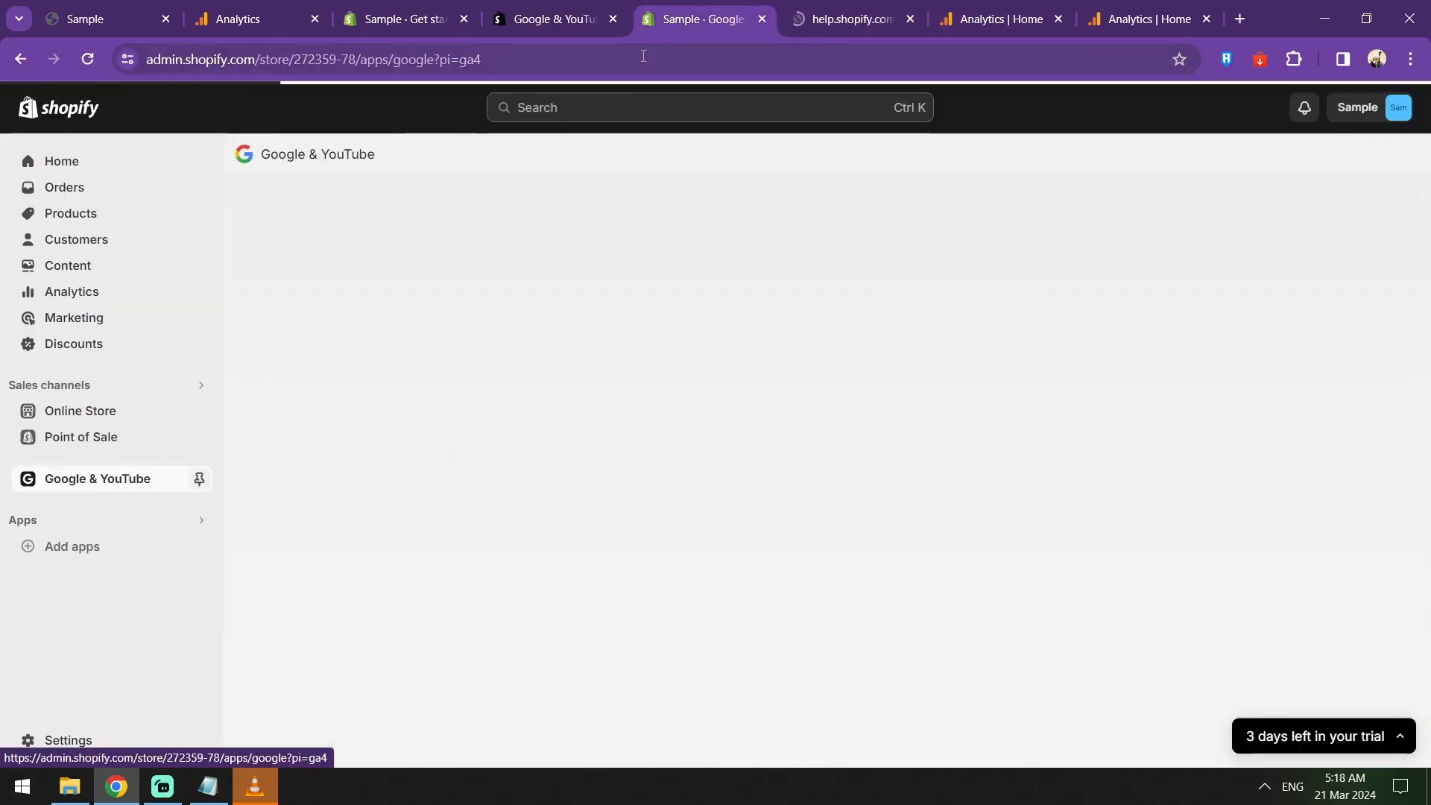
Step: Open the Google & YouTube app from its Shopify App Store listing
click(543, 22)
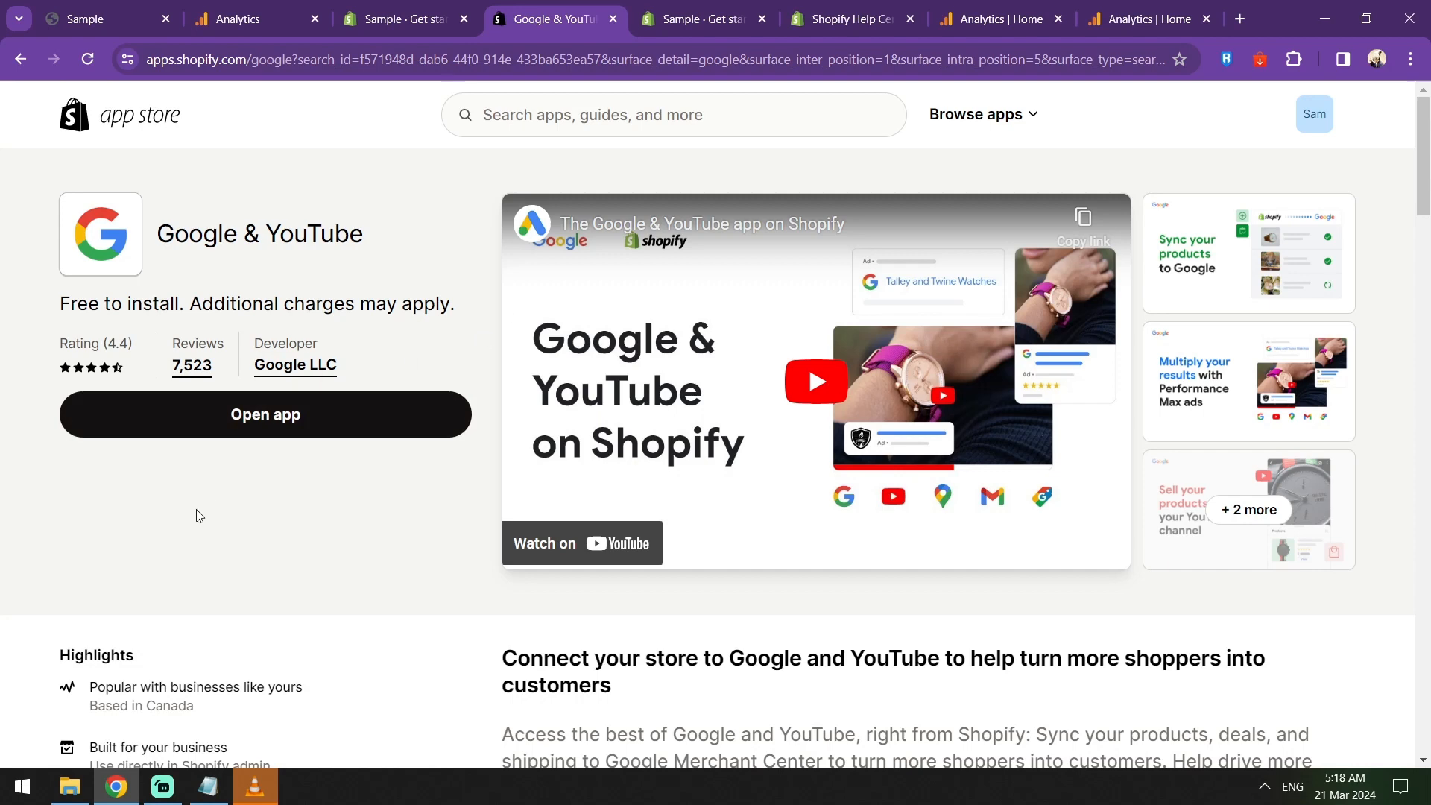
click(293, 421)
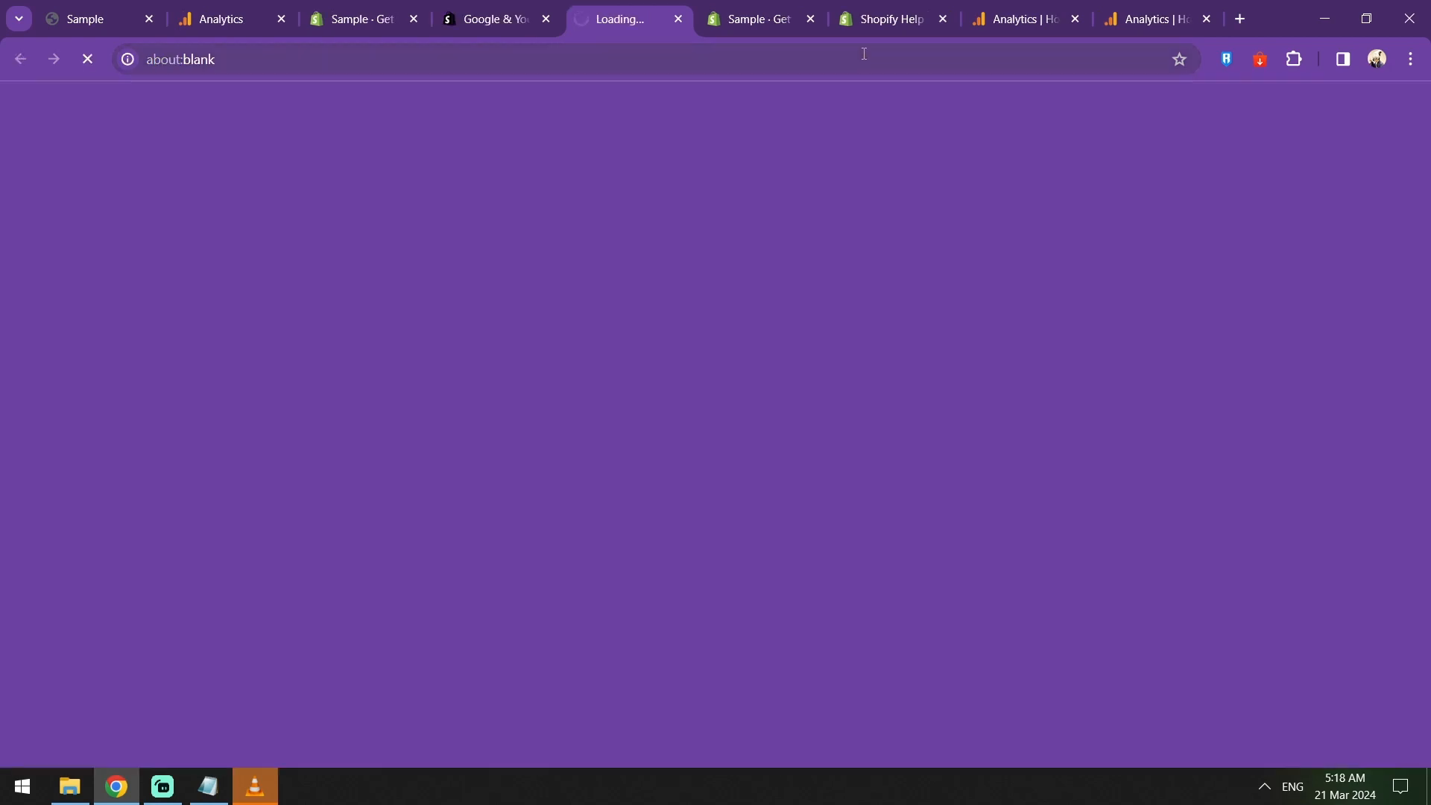
click(1049, 20)
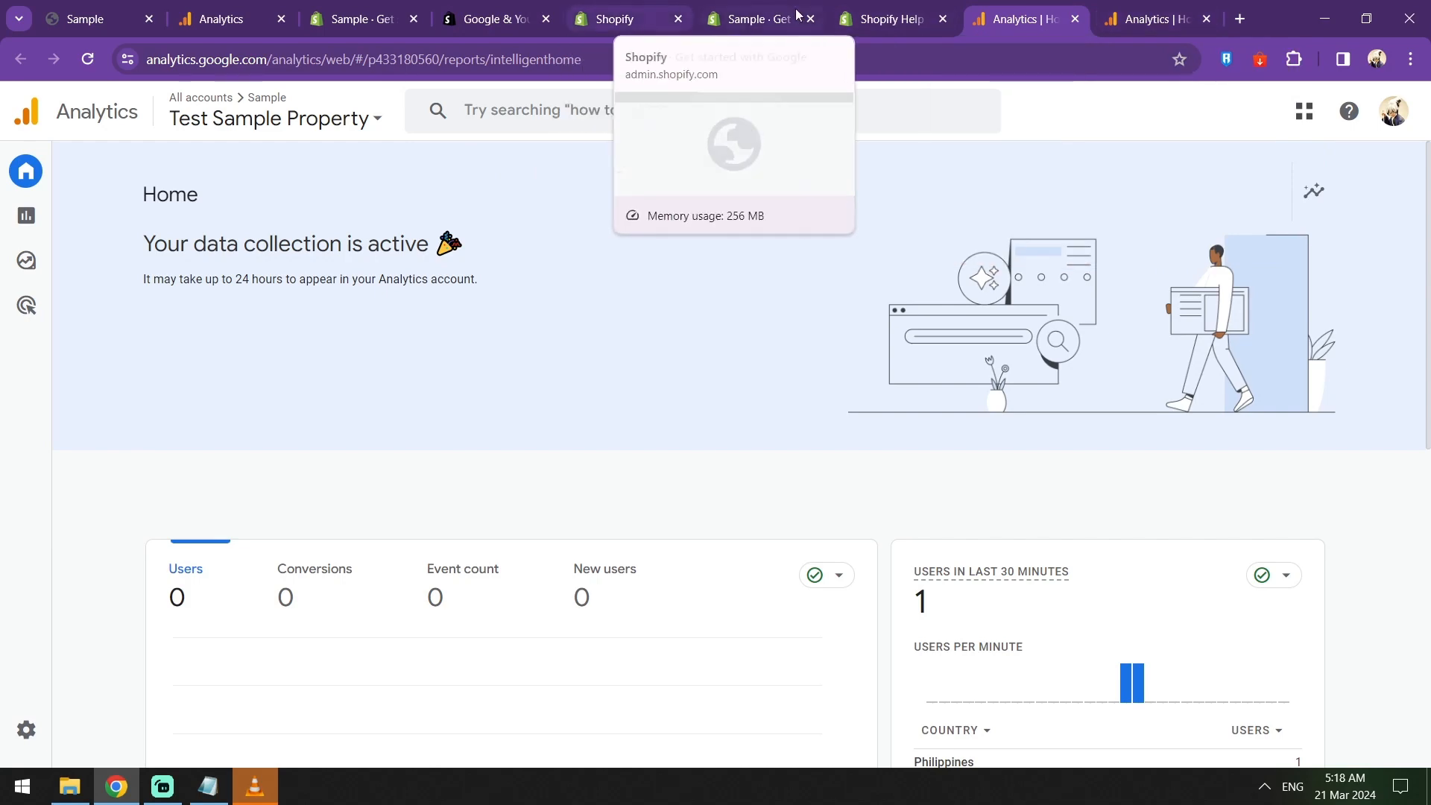
Step: Disconnect the current Google Analytics property on the app's Get started with Google Analytics 4 page
click(734, 22)
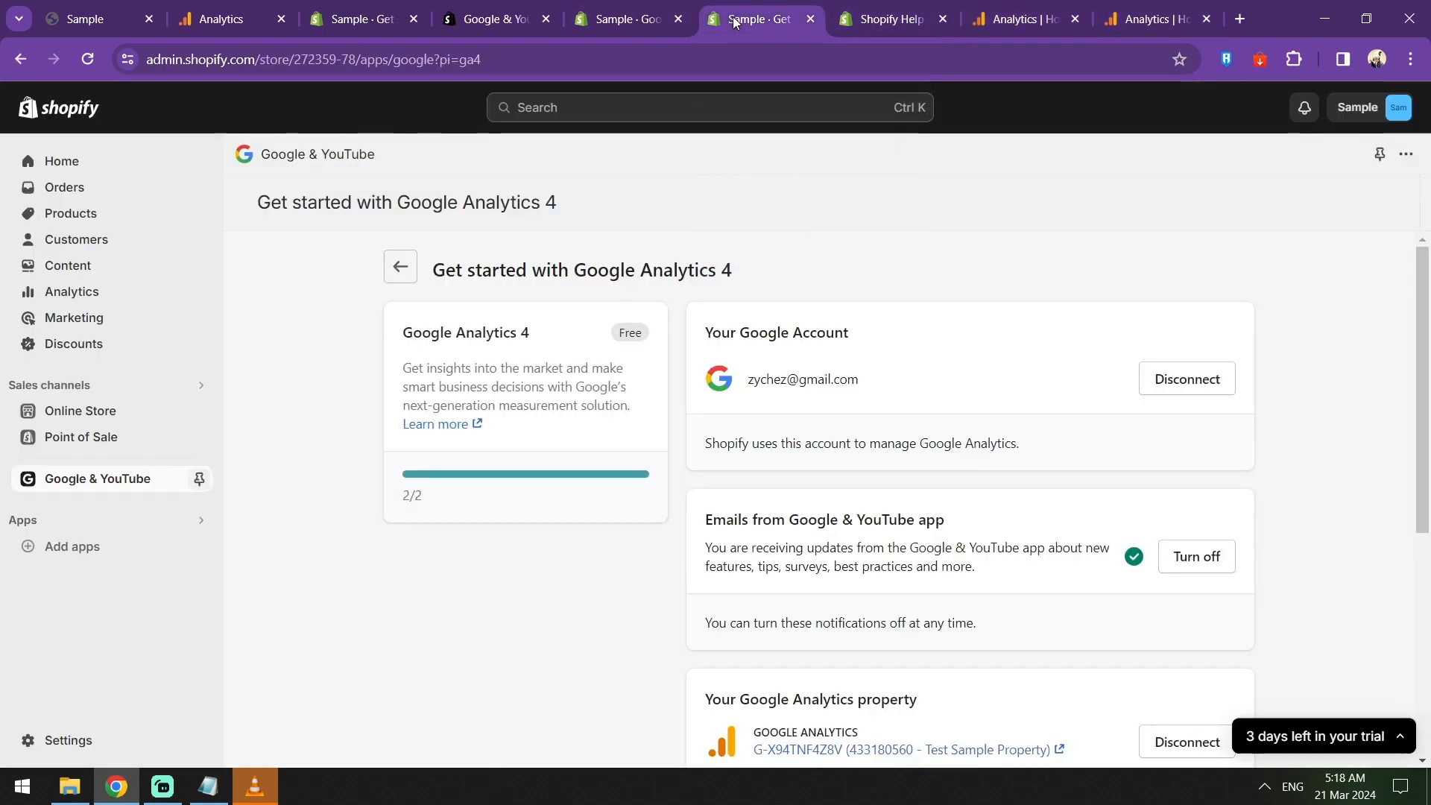
scroll(886, 306, down, 3)
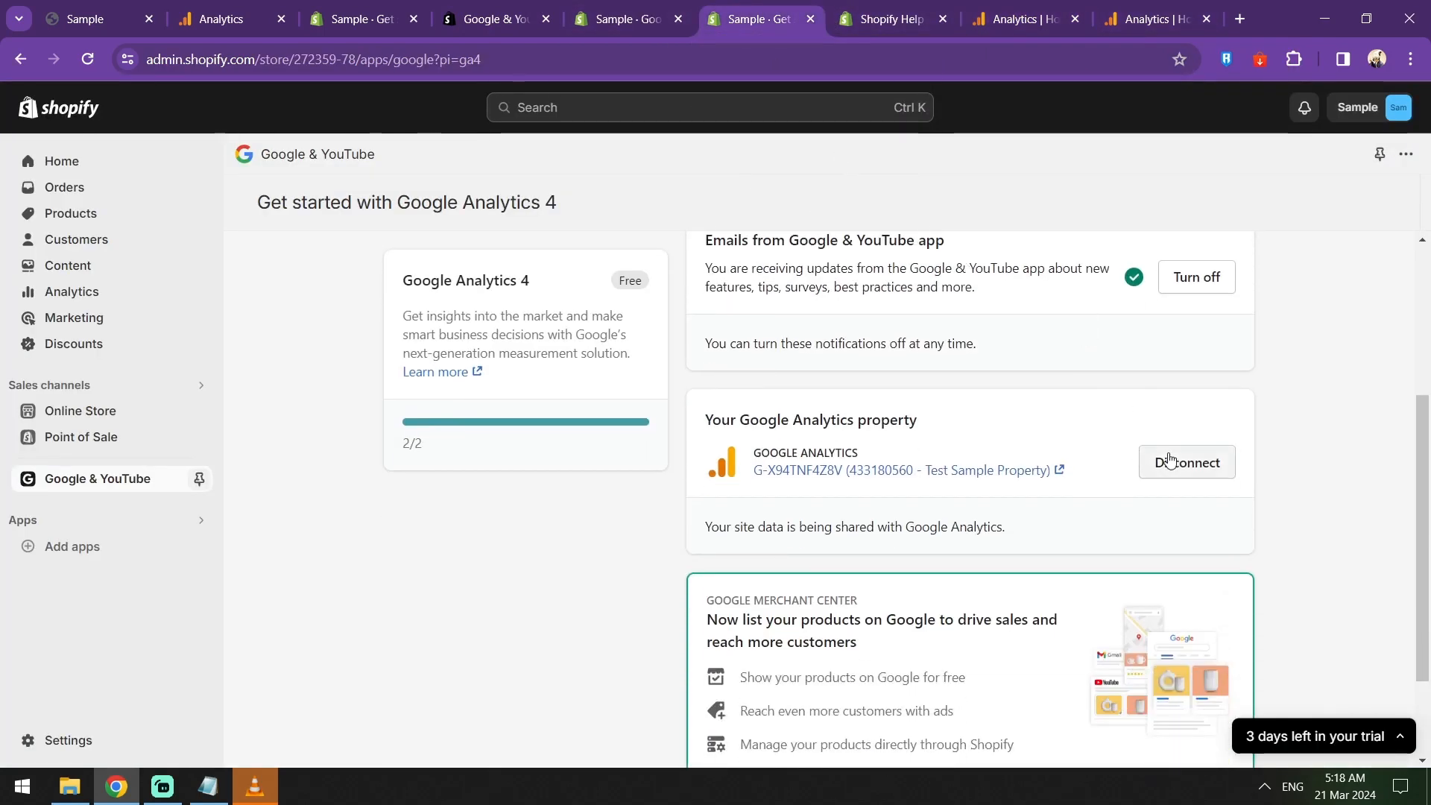
click(1169, 461)
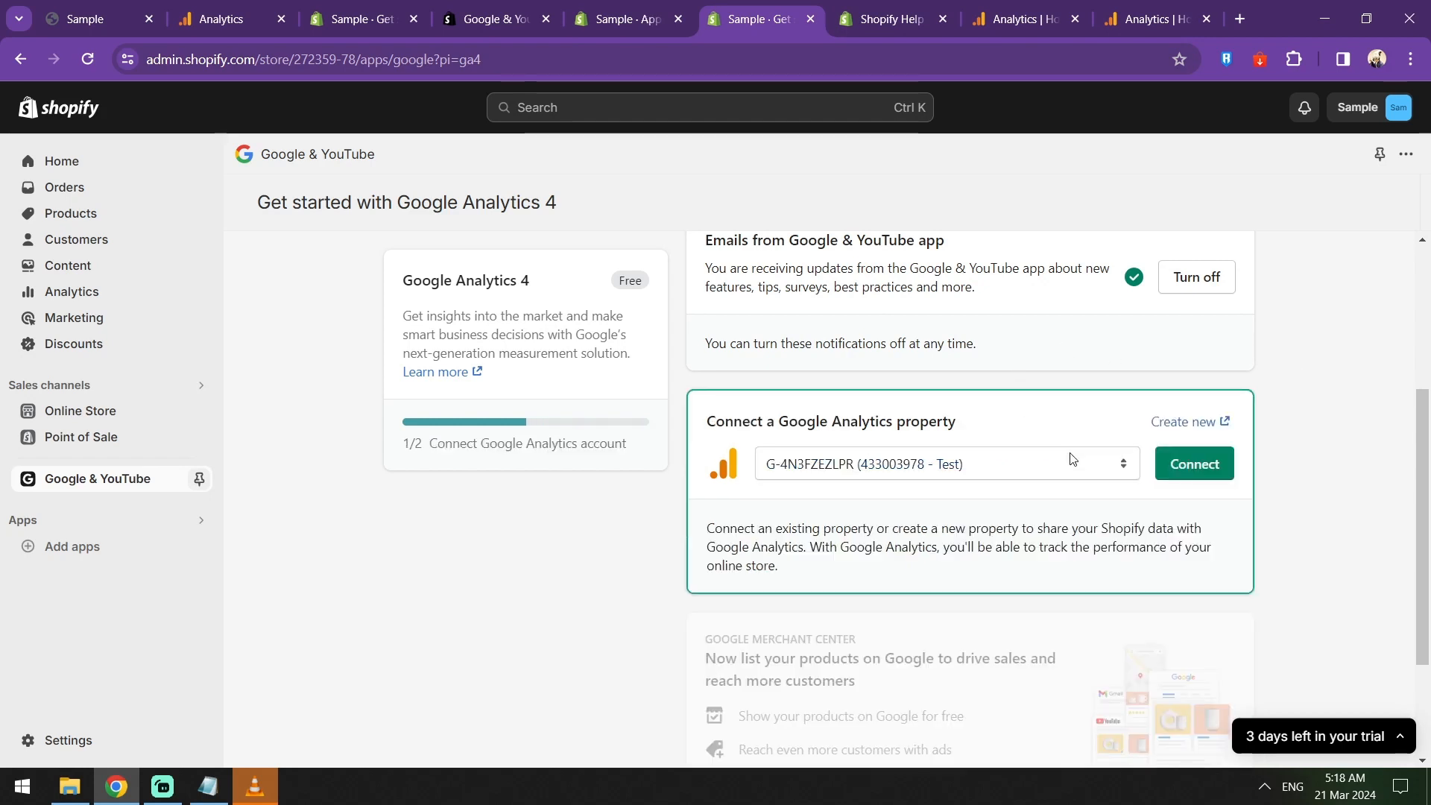
Step: Select Test Sample Property as the Google Analytics property for the store and connect it
click(1071, 458)
click(1043, 520)
click(1056, 458)
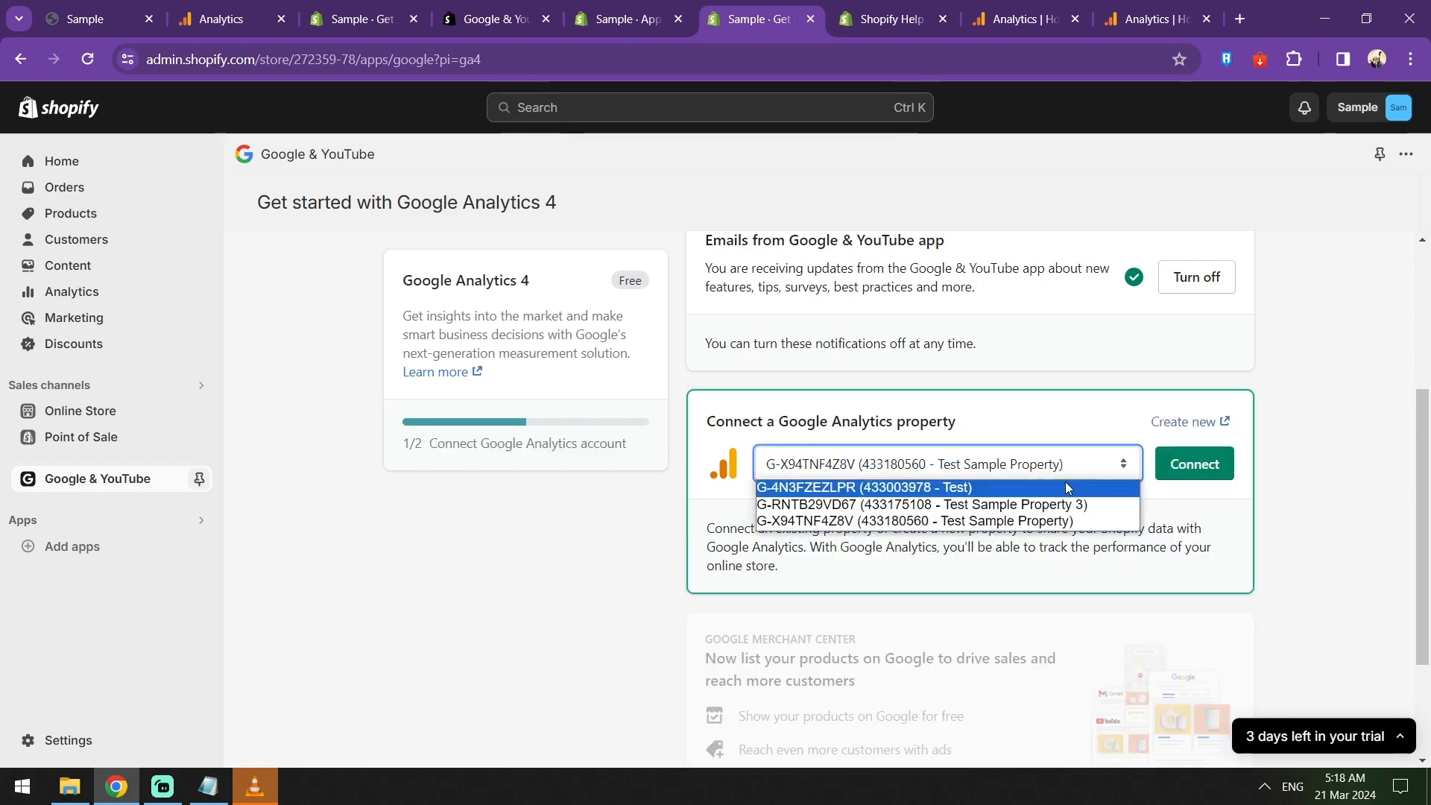
click(1065, 504)
click(1069, 456)
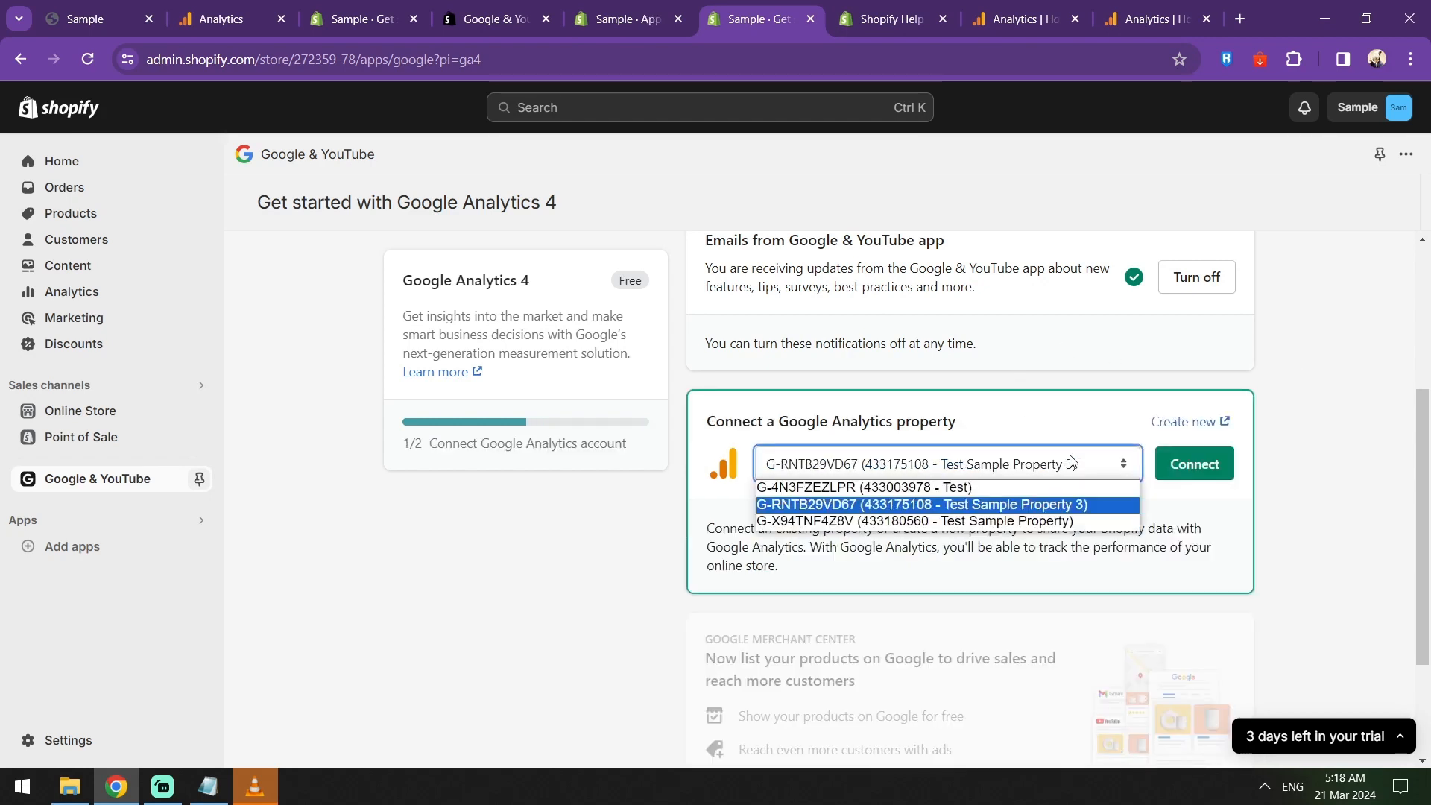
click(1065, 518)
click(1189, 463)
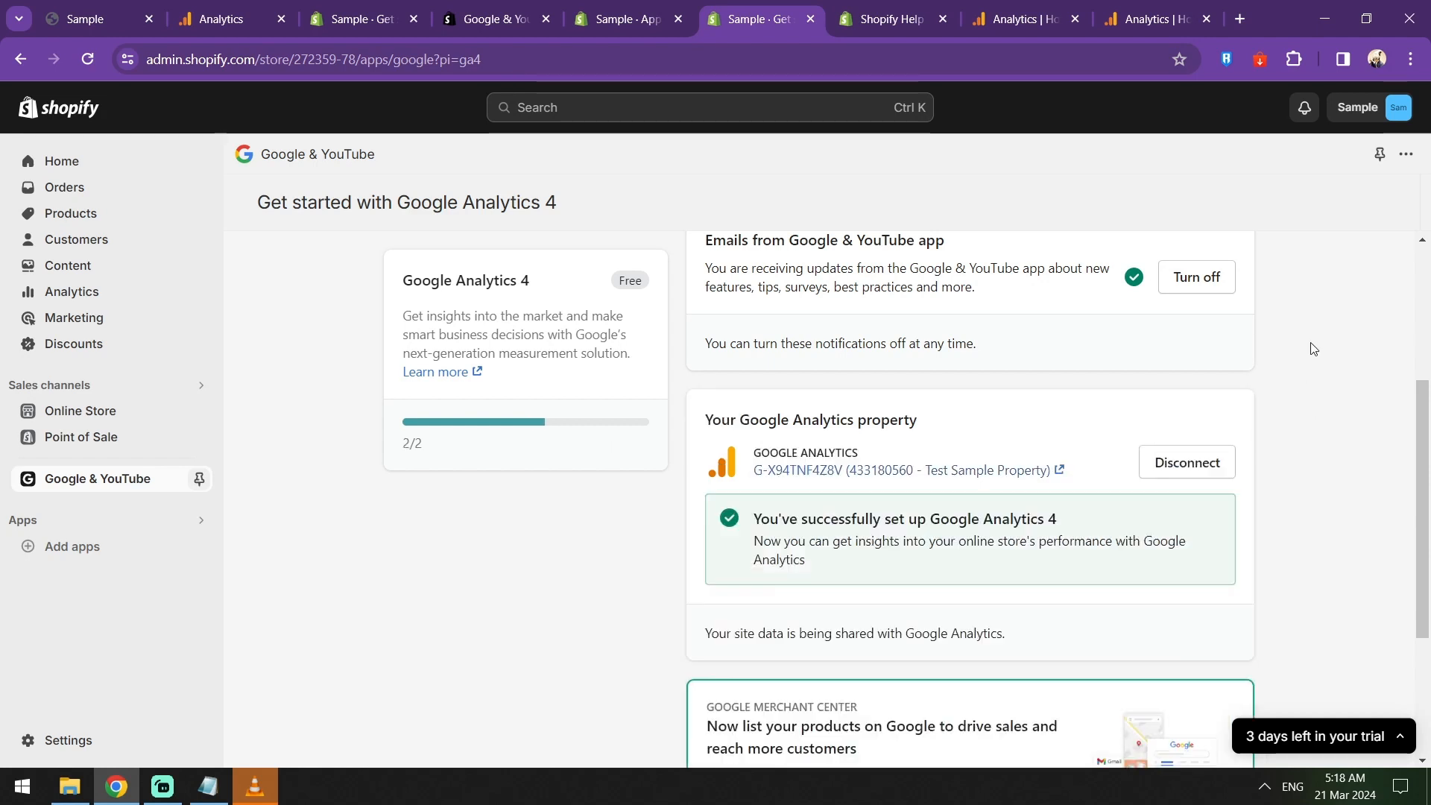
Step: Review the connected Google Analytics property and the Google Merchant Center offer on the Get started with Google Analytics 4 page
scroll(1313, 346, down, 1)
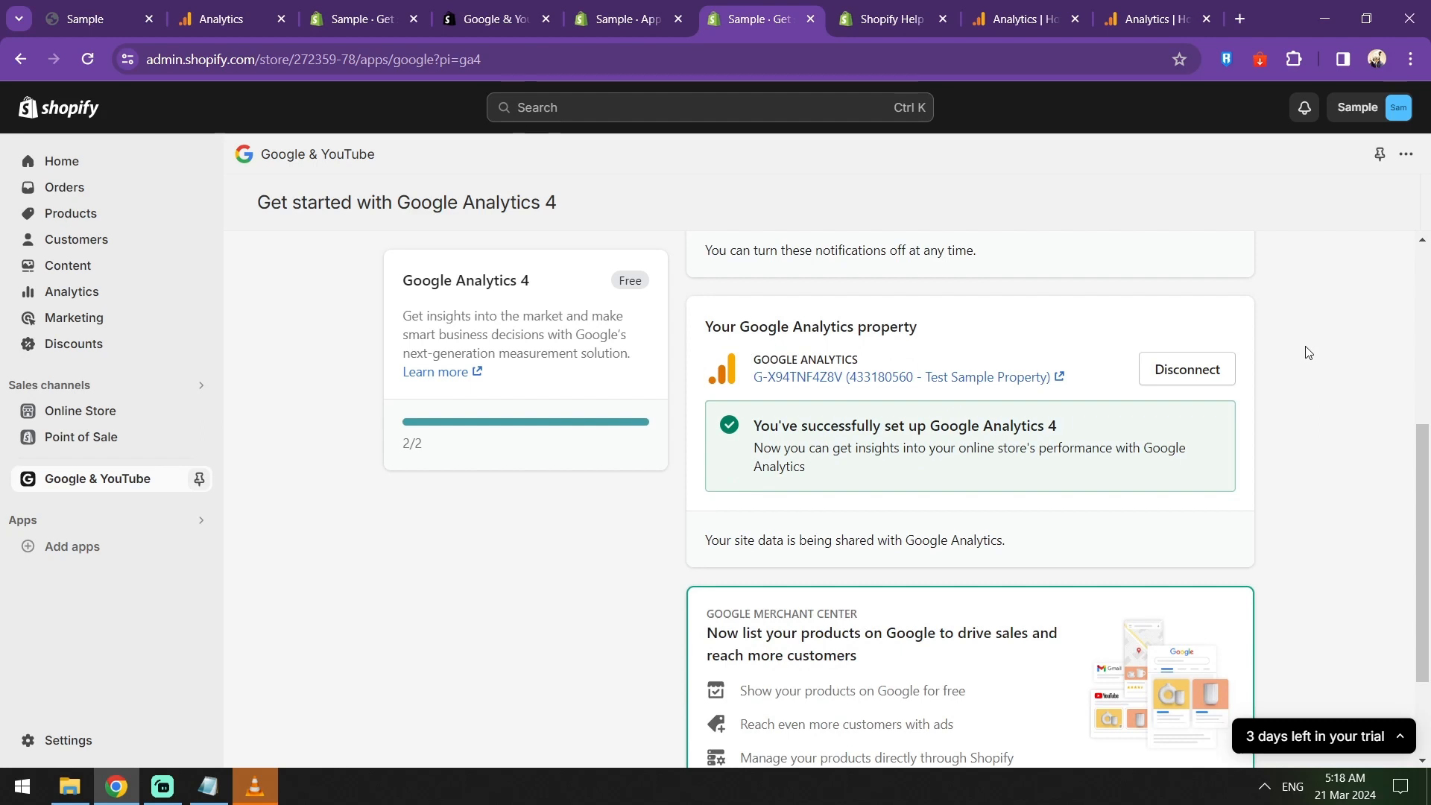
scroll(1304, 354, down, 1)
scroll(1305, 359, down, 2)
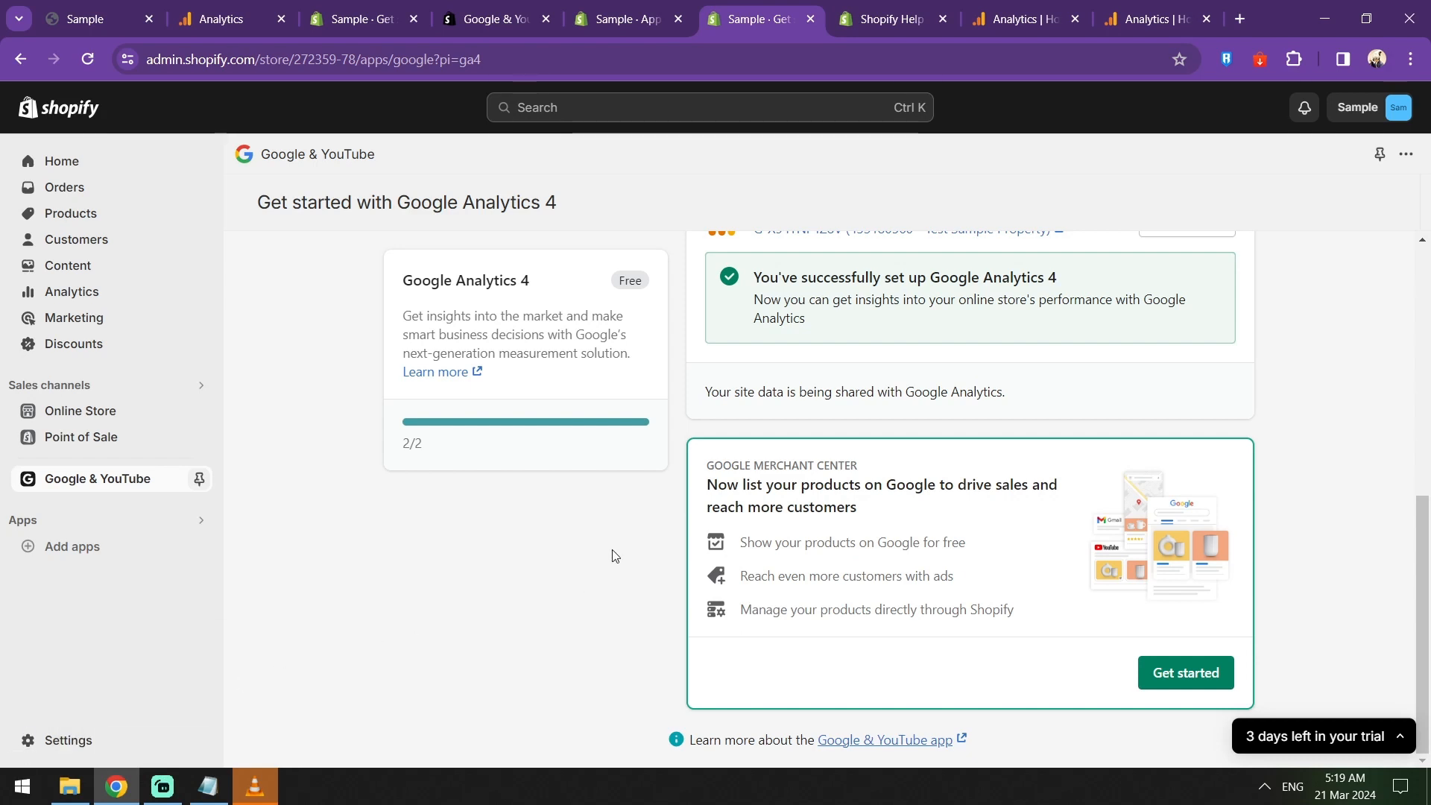
Step: Switch to the Google Analytics home page of Test Sample Property and check its user overview cards
click(1021, 18)
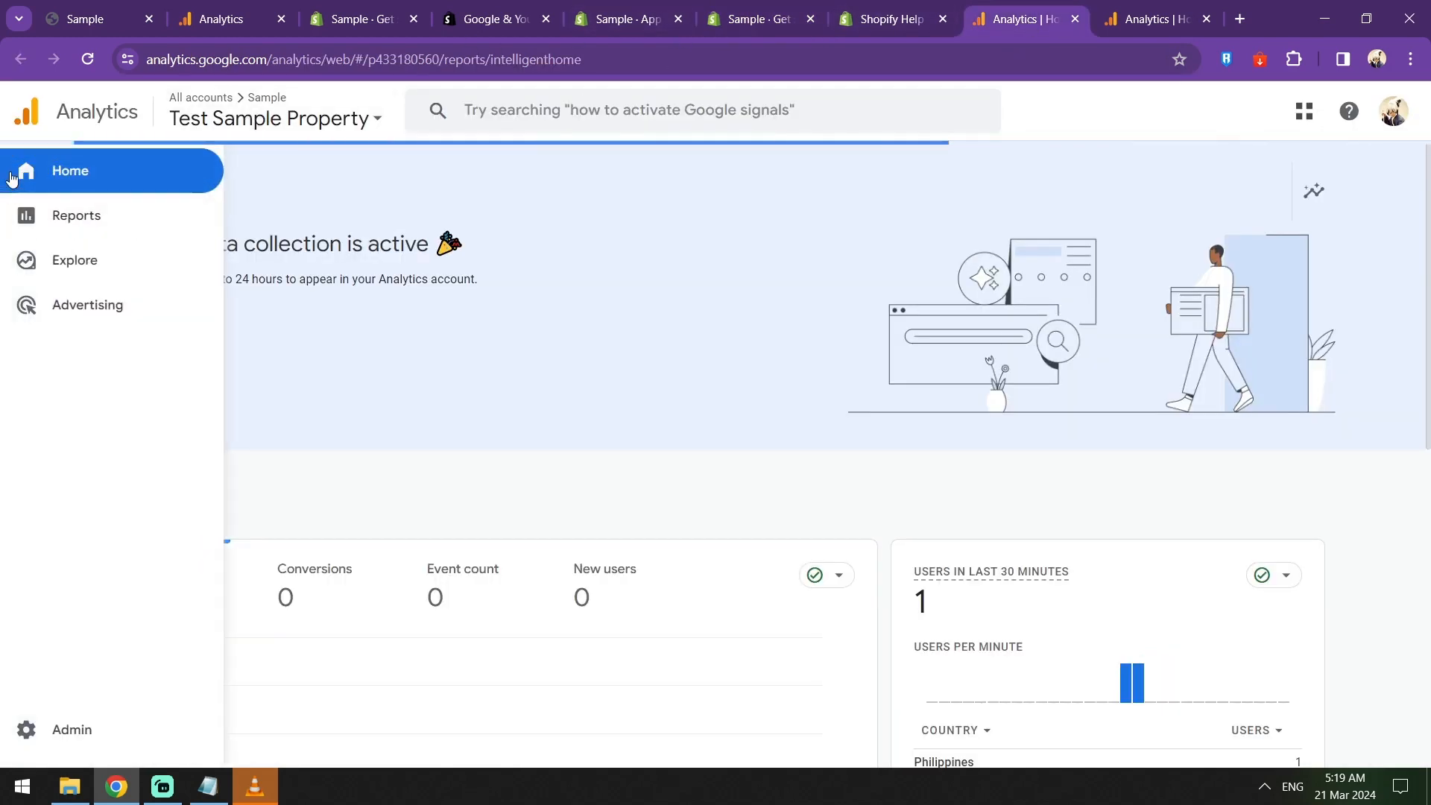
scroll(853, 444, down, 2)
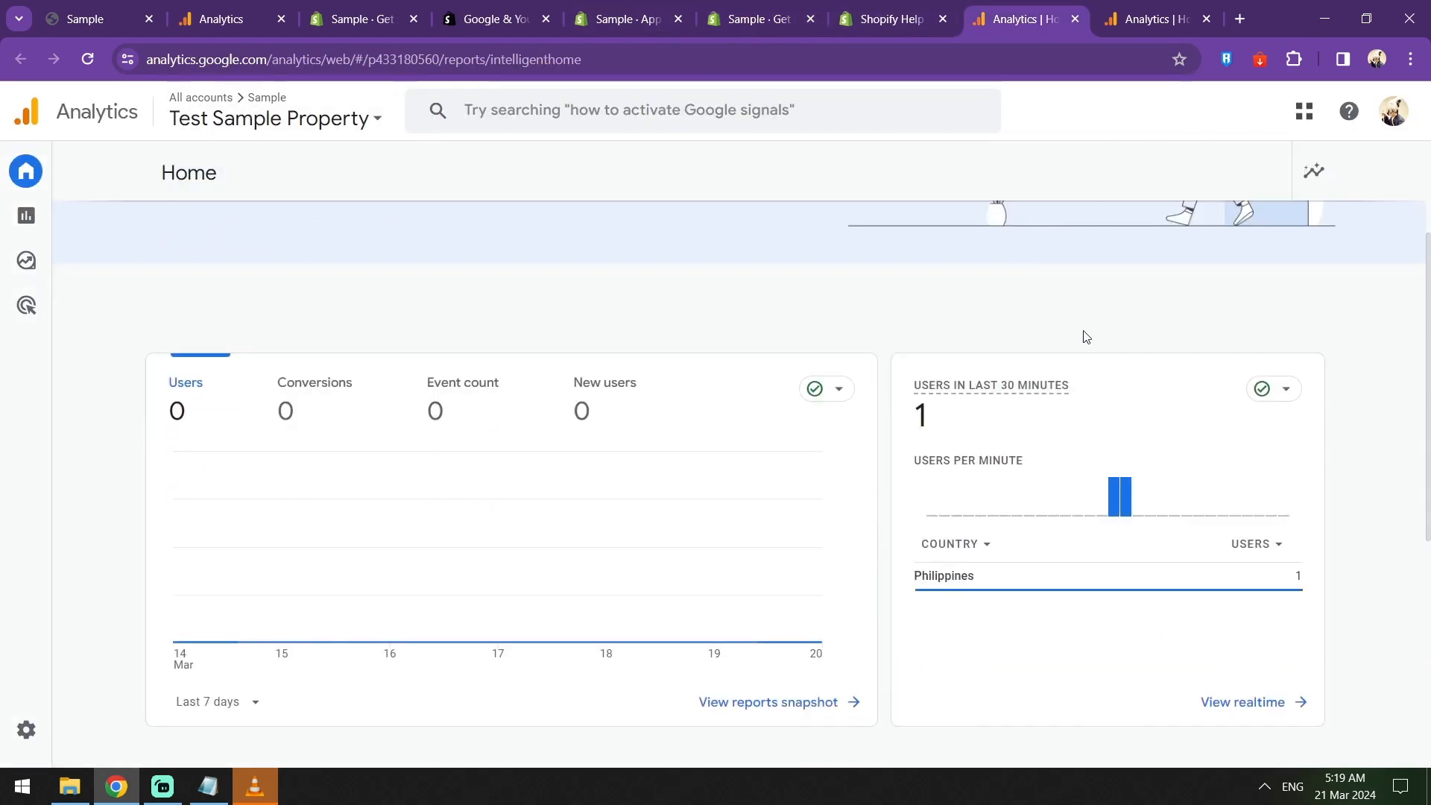
mouse_move(1268, 403)
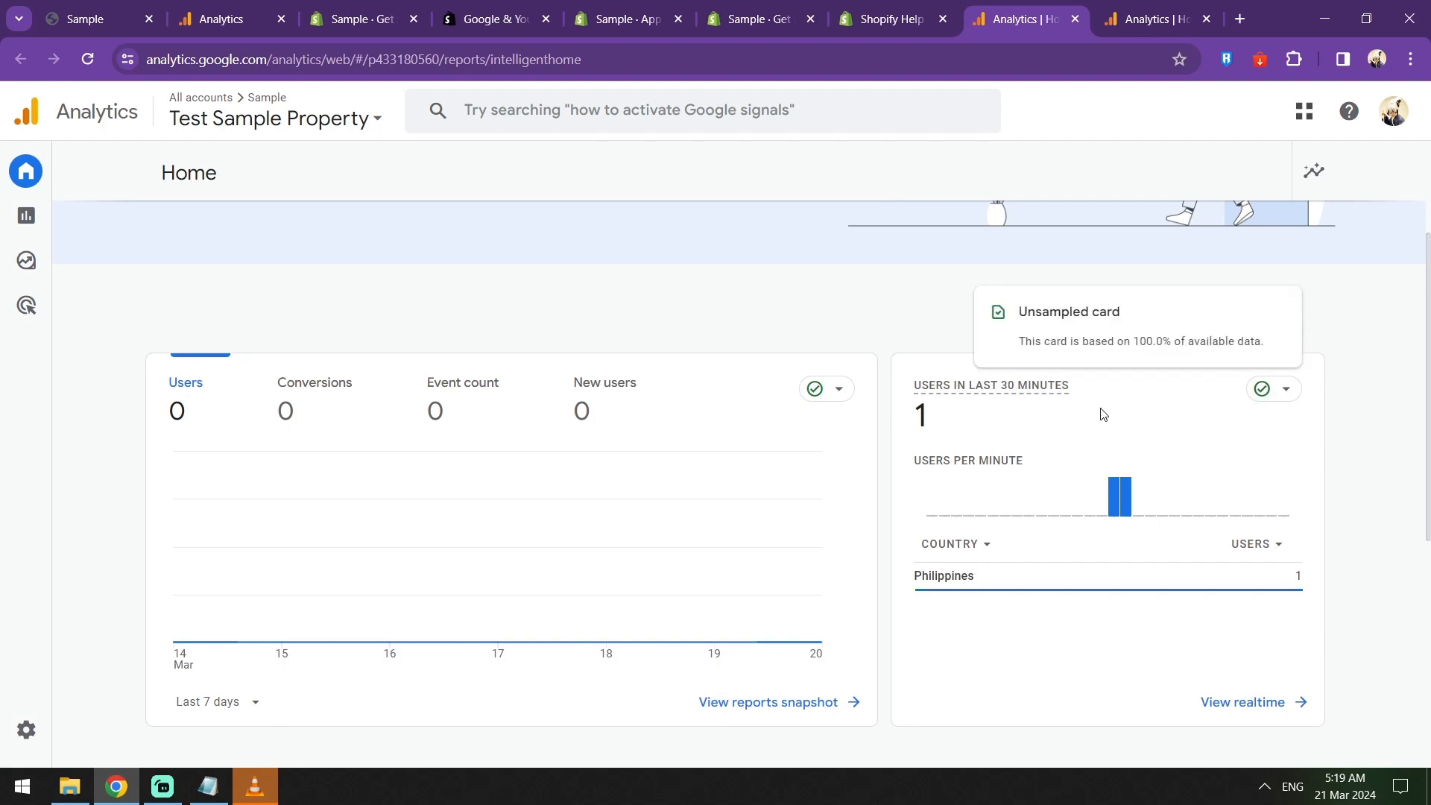
Step: View the Sample storefront and return to Google Analytics to examine the home page's Users in last 30 minutes card
click(84, 22)
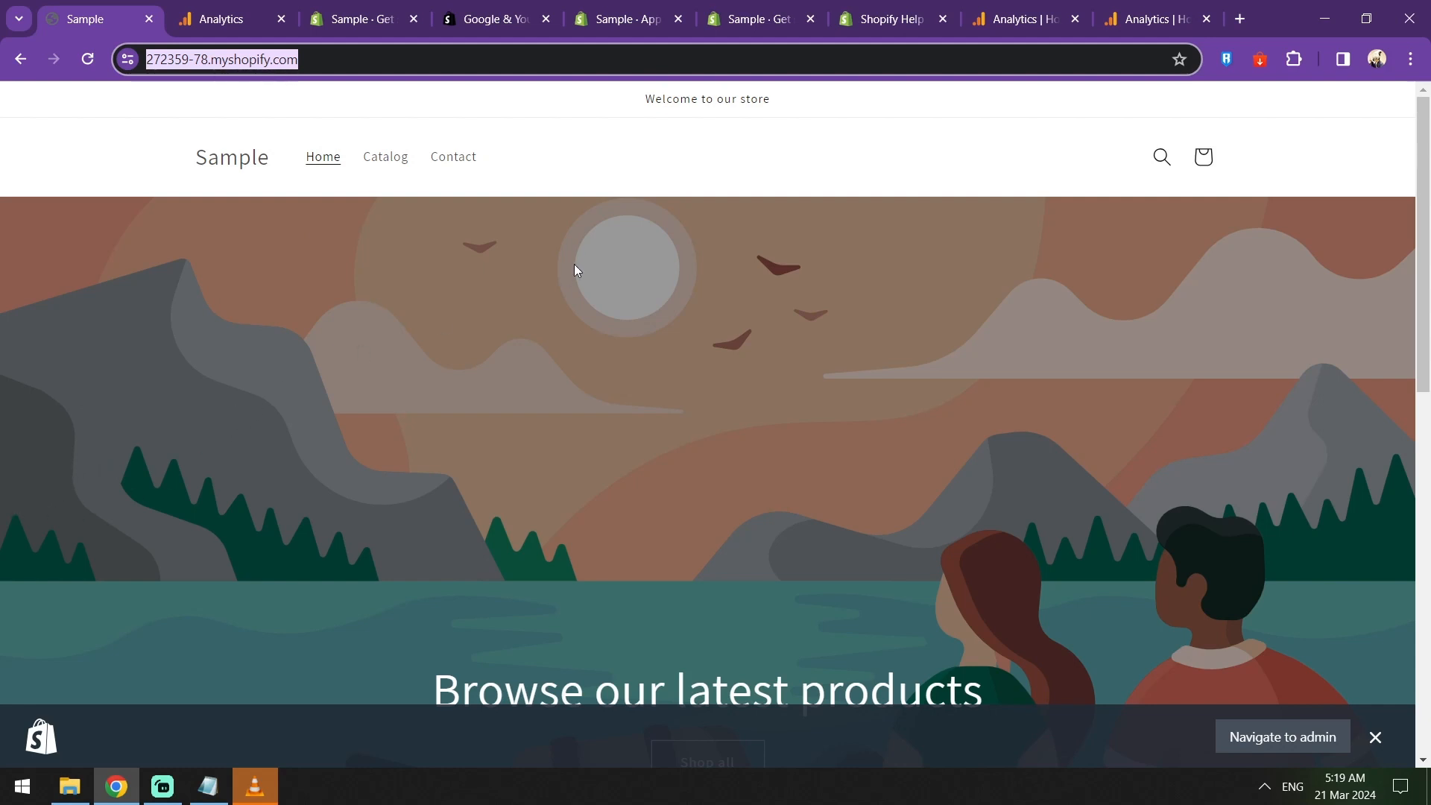
click(1043, 16)
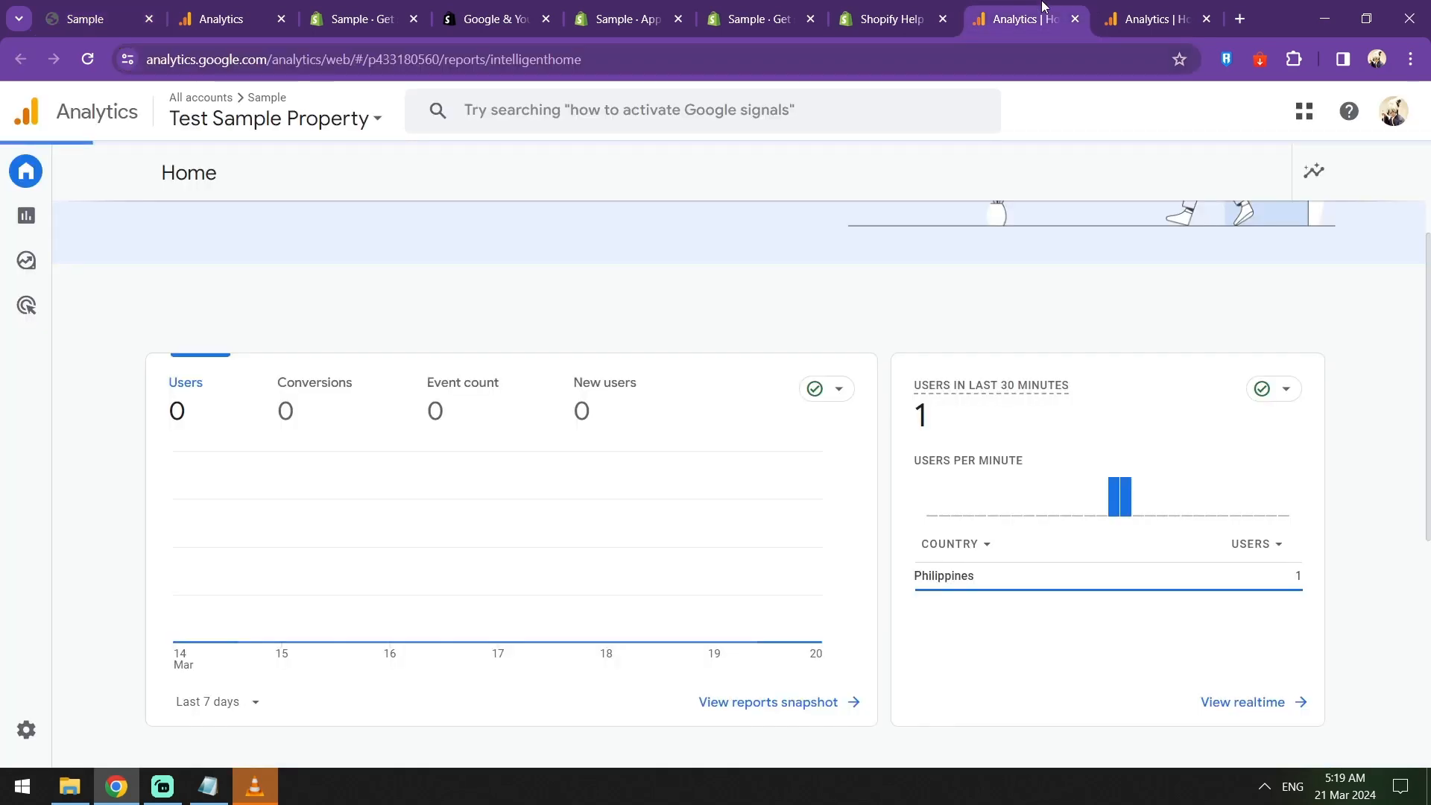
scroll(648, 240, down, 6)
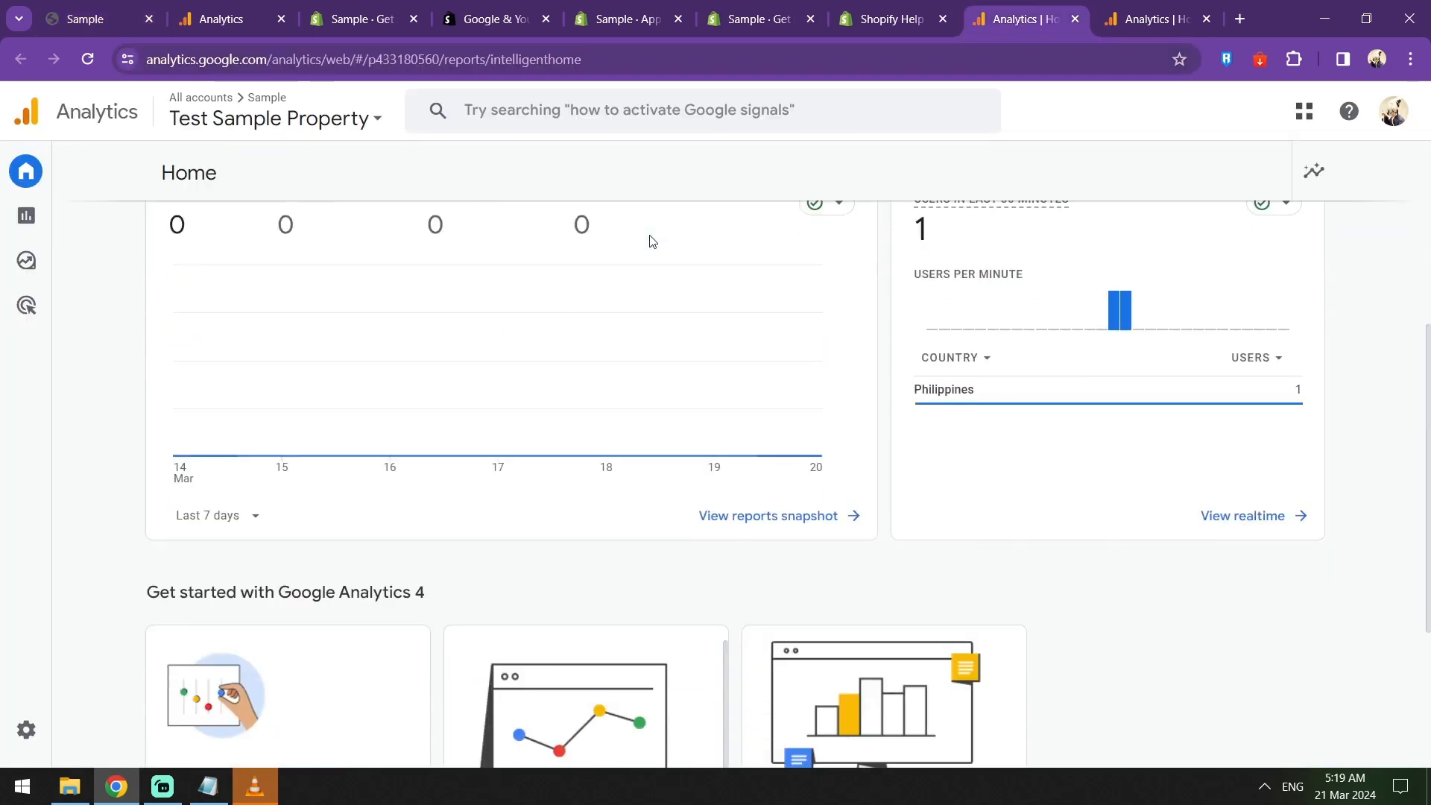
scroll(617, 283, up, 7)
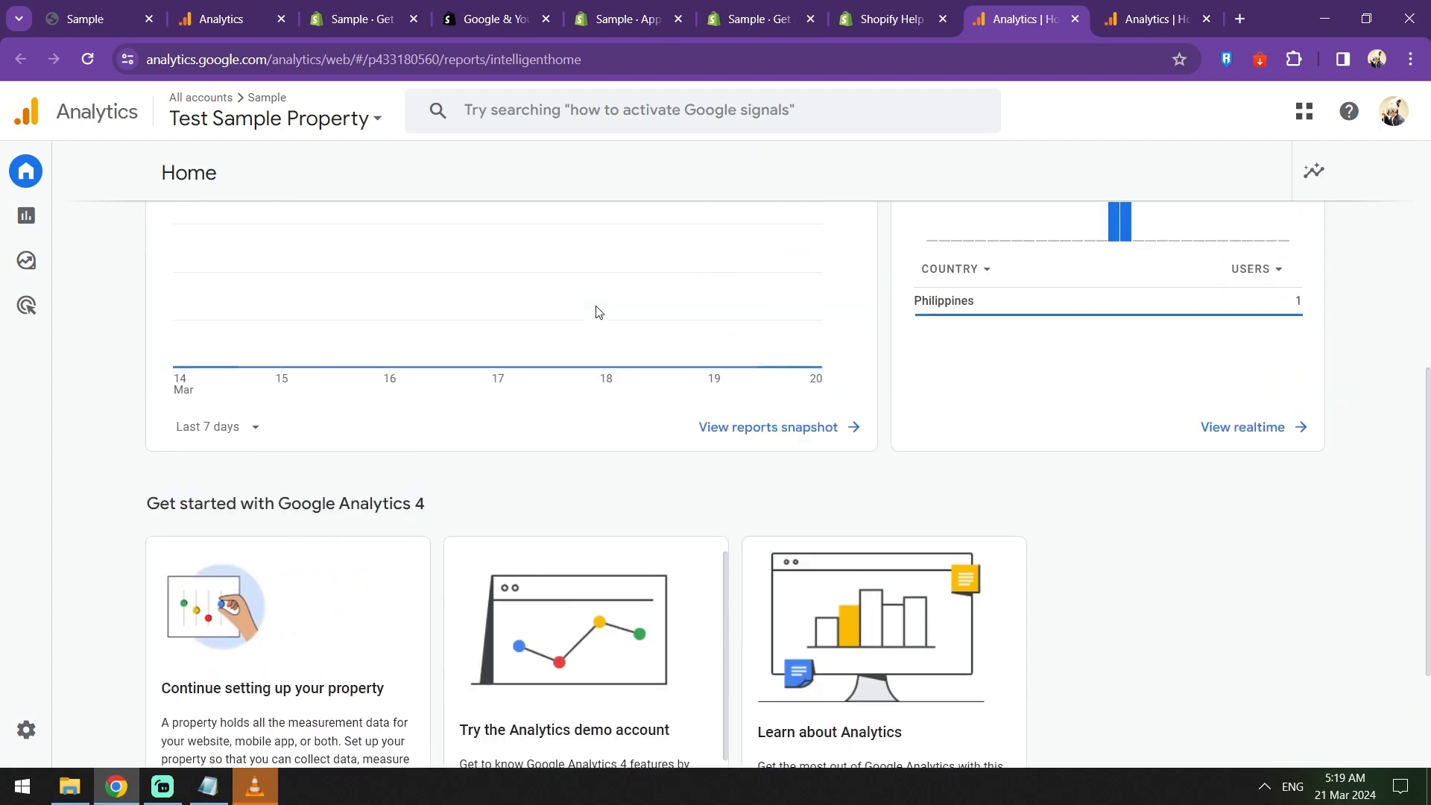
scroll(934, 405, down, 1)
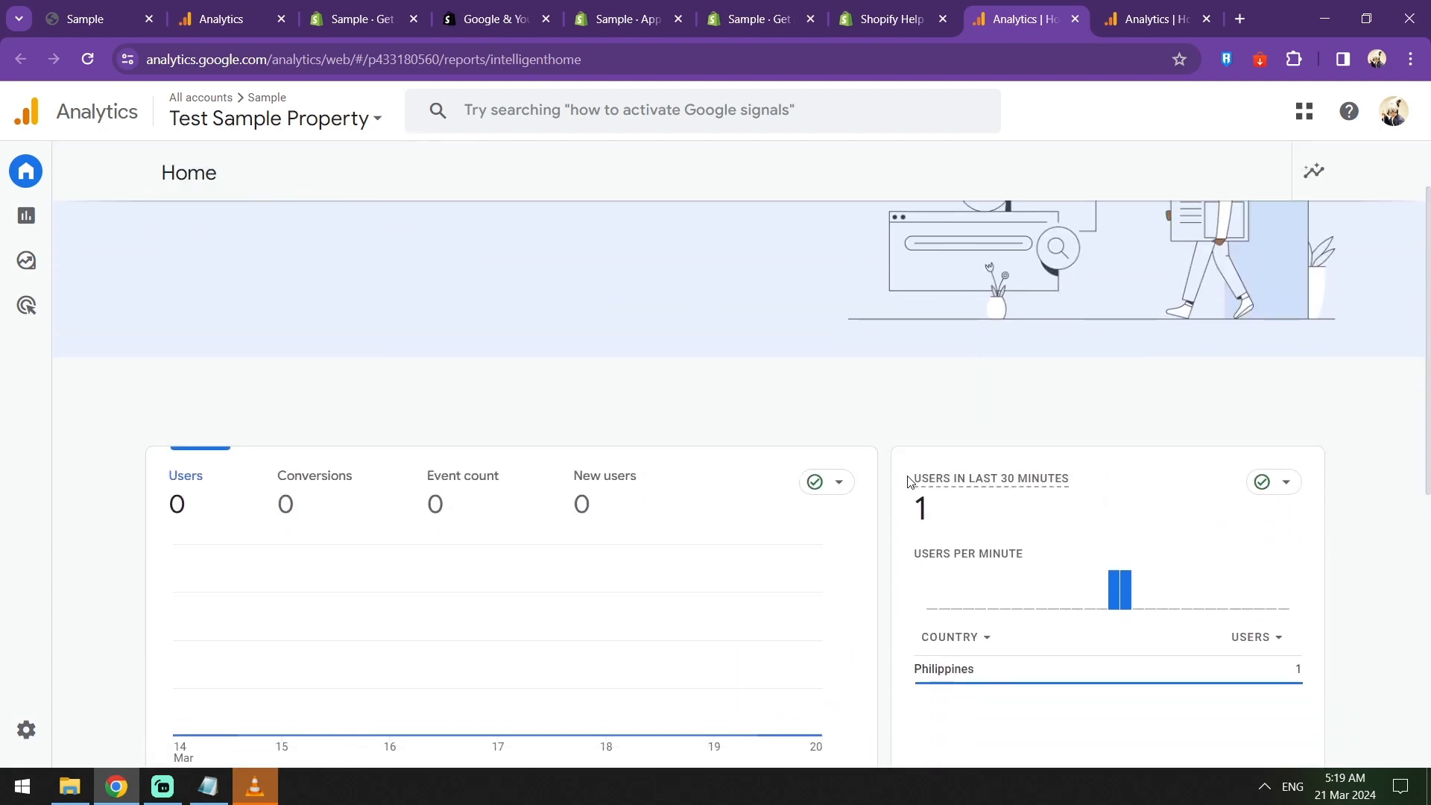
drag(912, 477, 1116, 557)
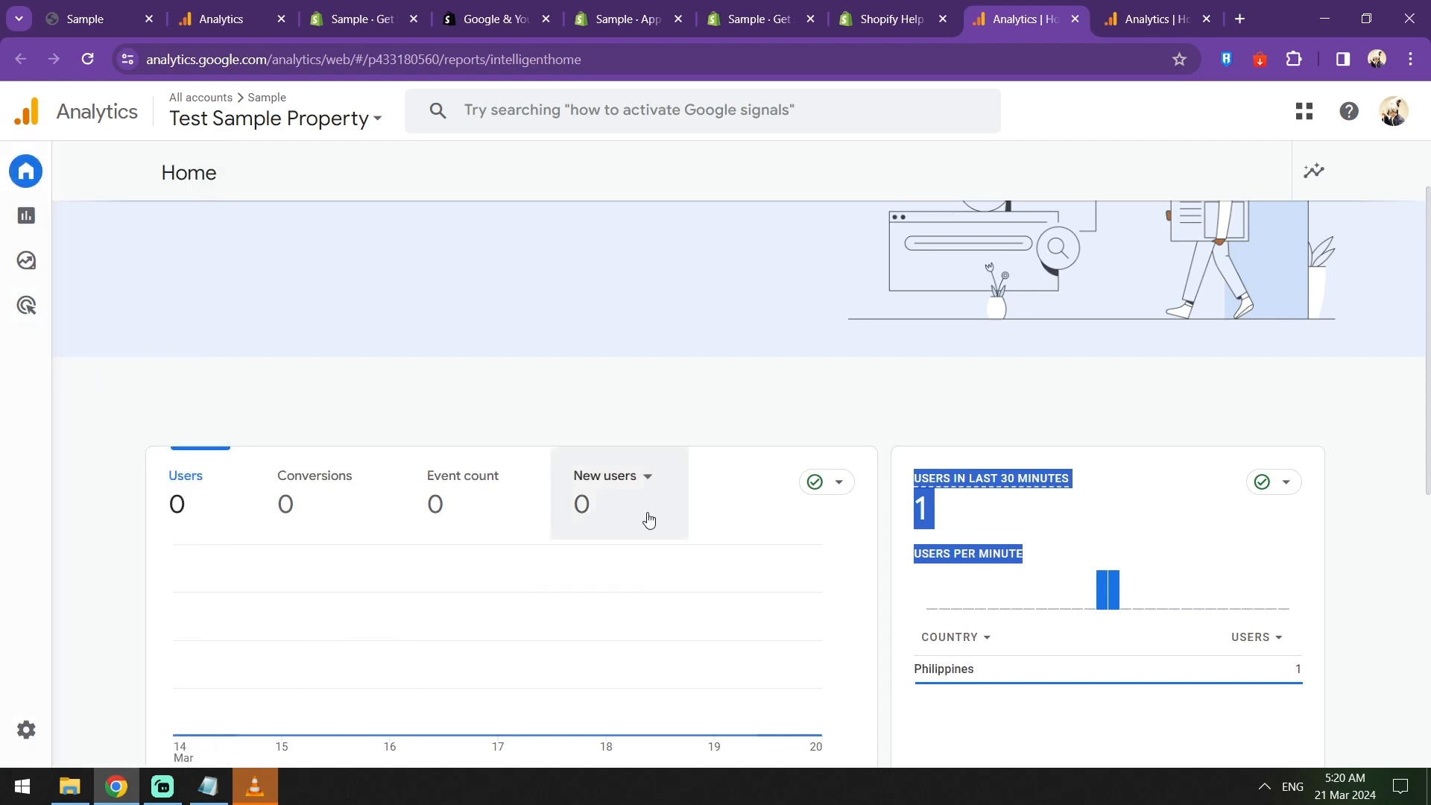
Step: Open the Reports snapshot of Test Sample Property
mouse_move(52, 723)
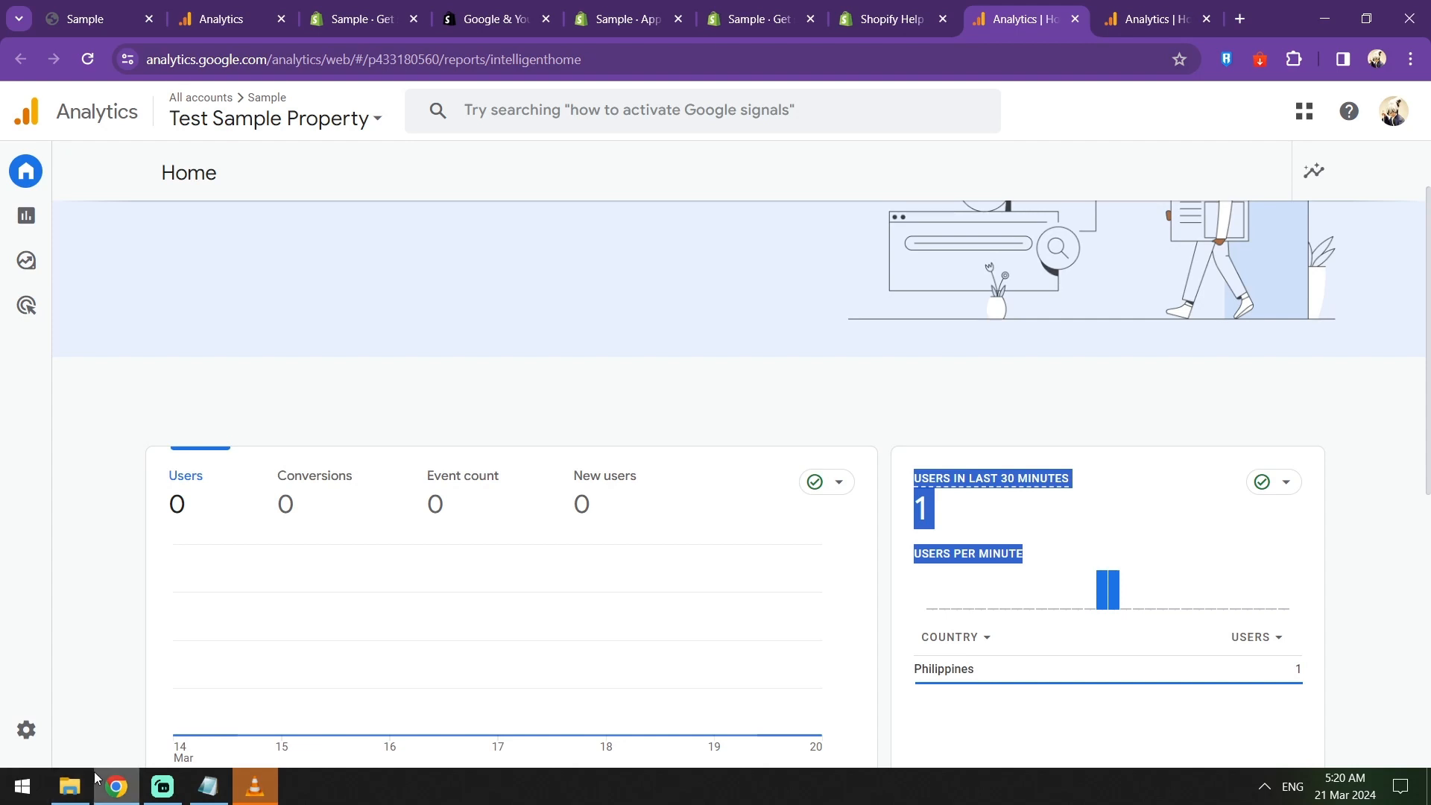
mouse_move(115, 787)
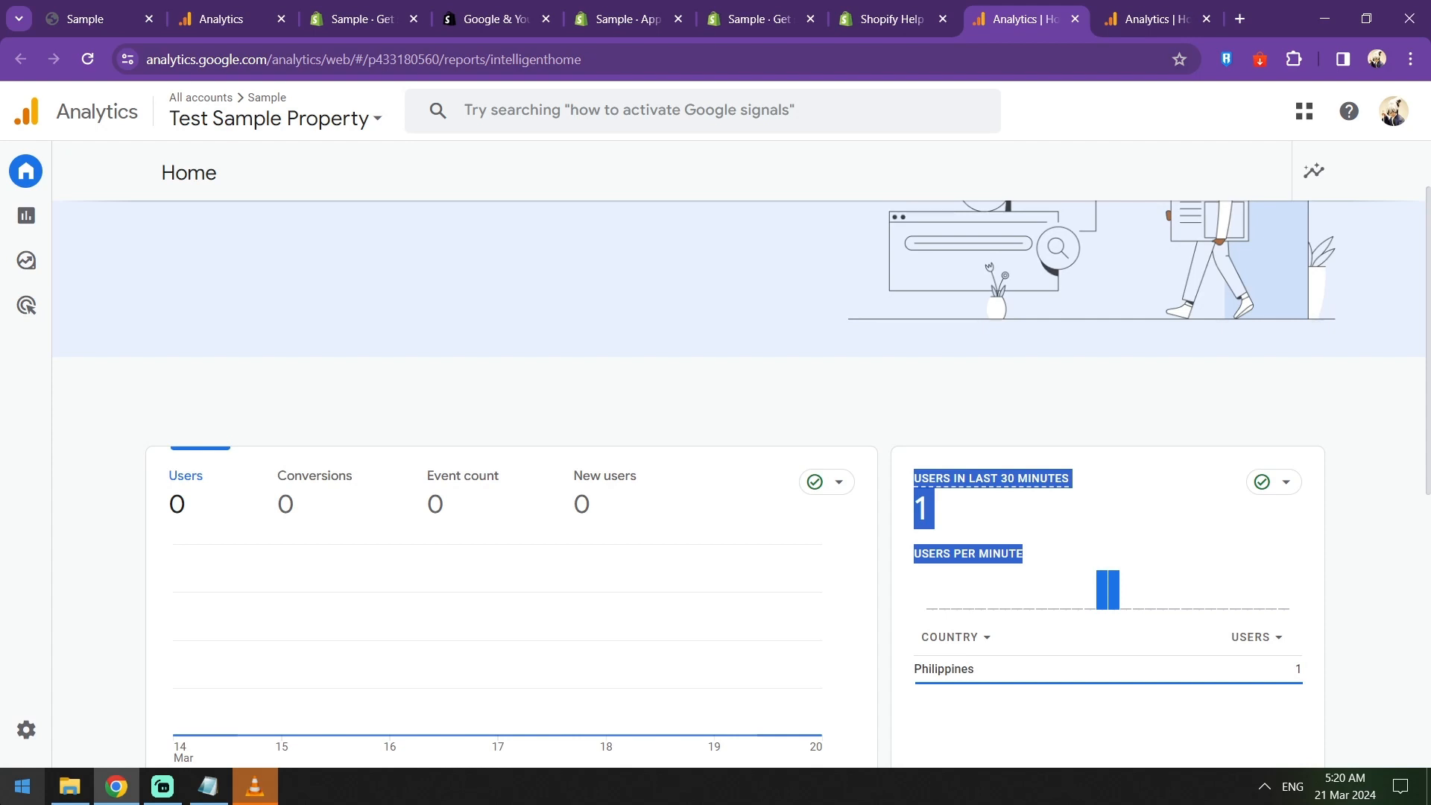
mouse_move(3, 706)
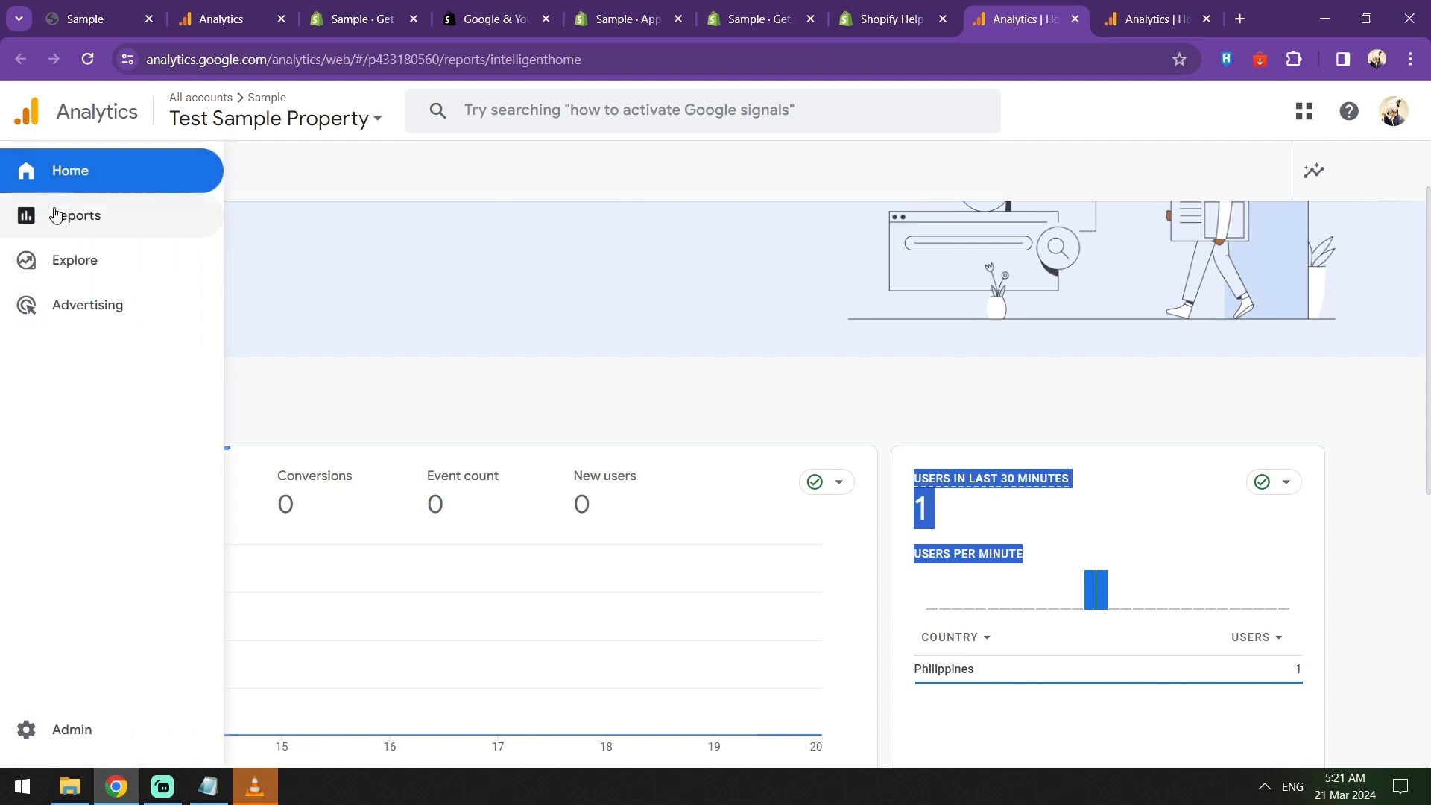
click(54, 214)
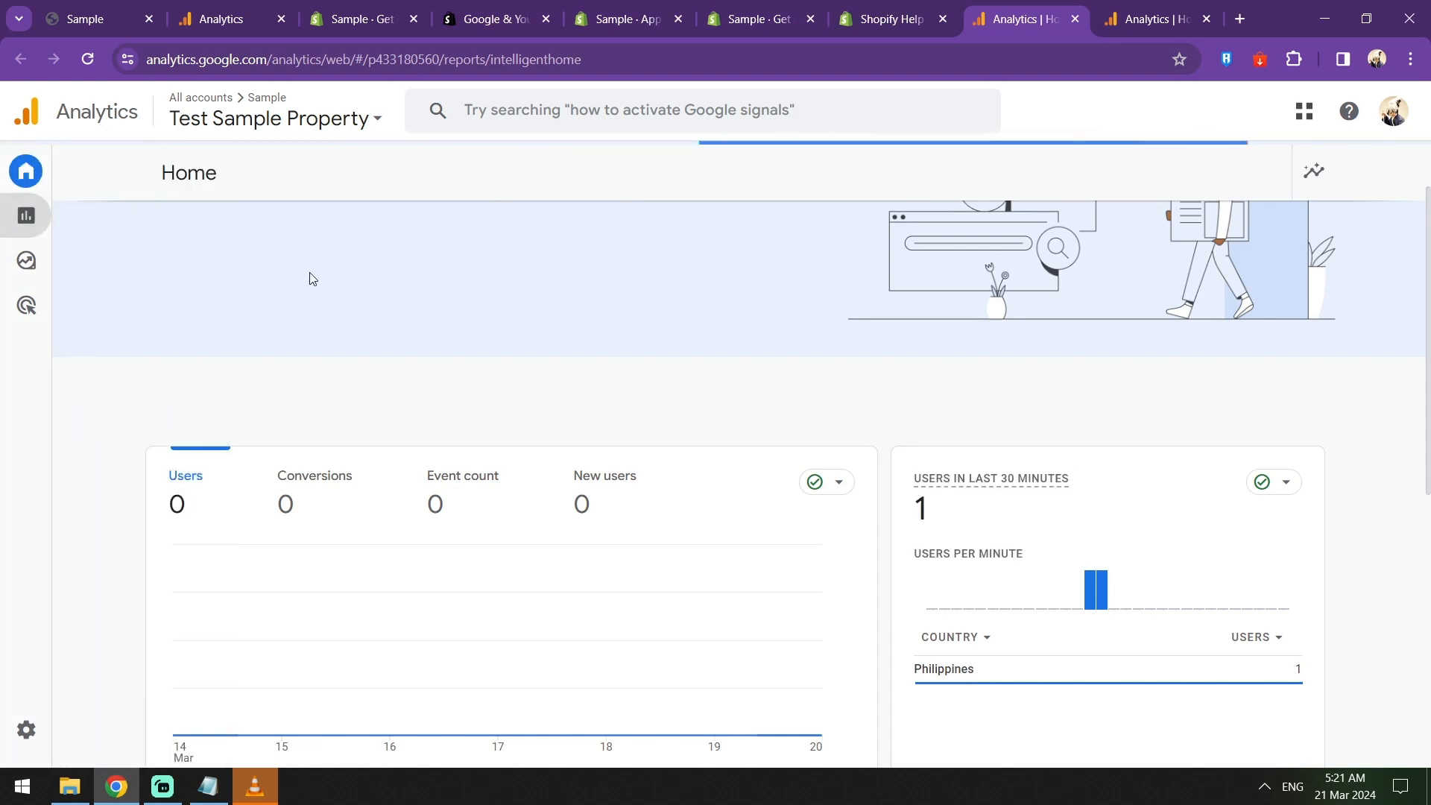
scroll(313, 303, down, 1)
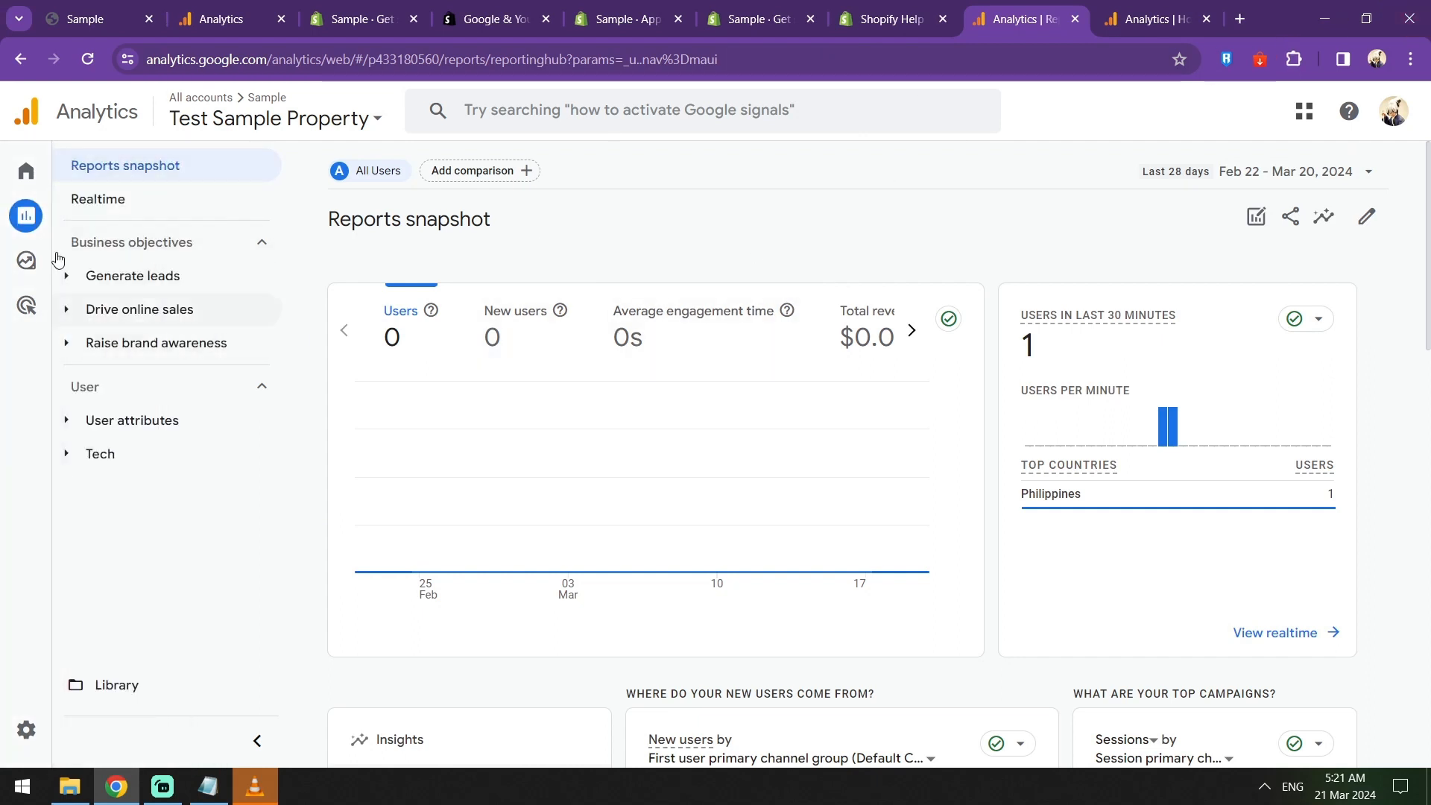
Step: Open the Explorations page to view the templates for starting a new exploration
mouse_move(88, 385)
click(123, 270)
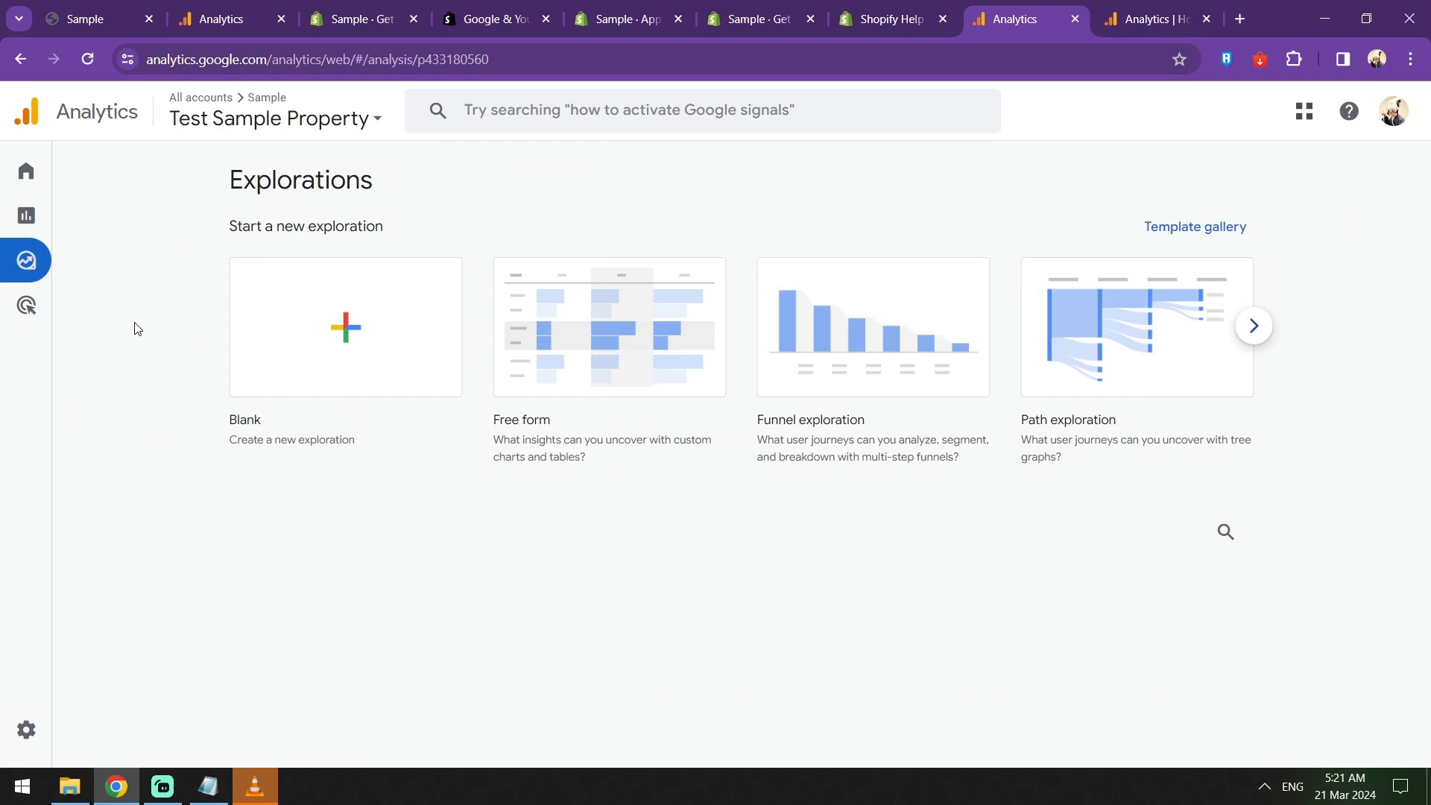
mouse_move(25, 450)
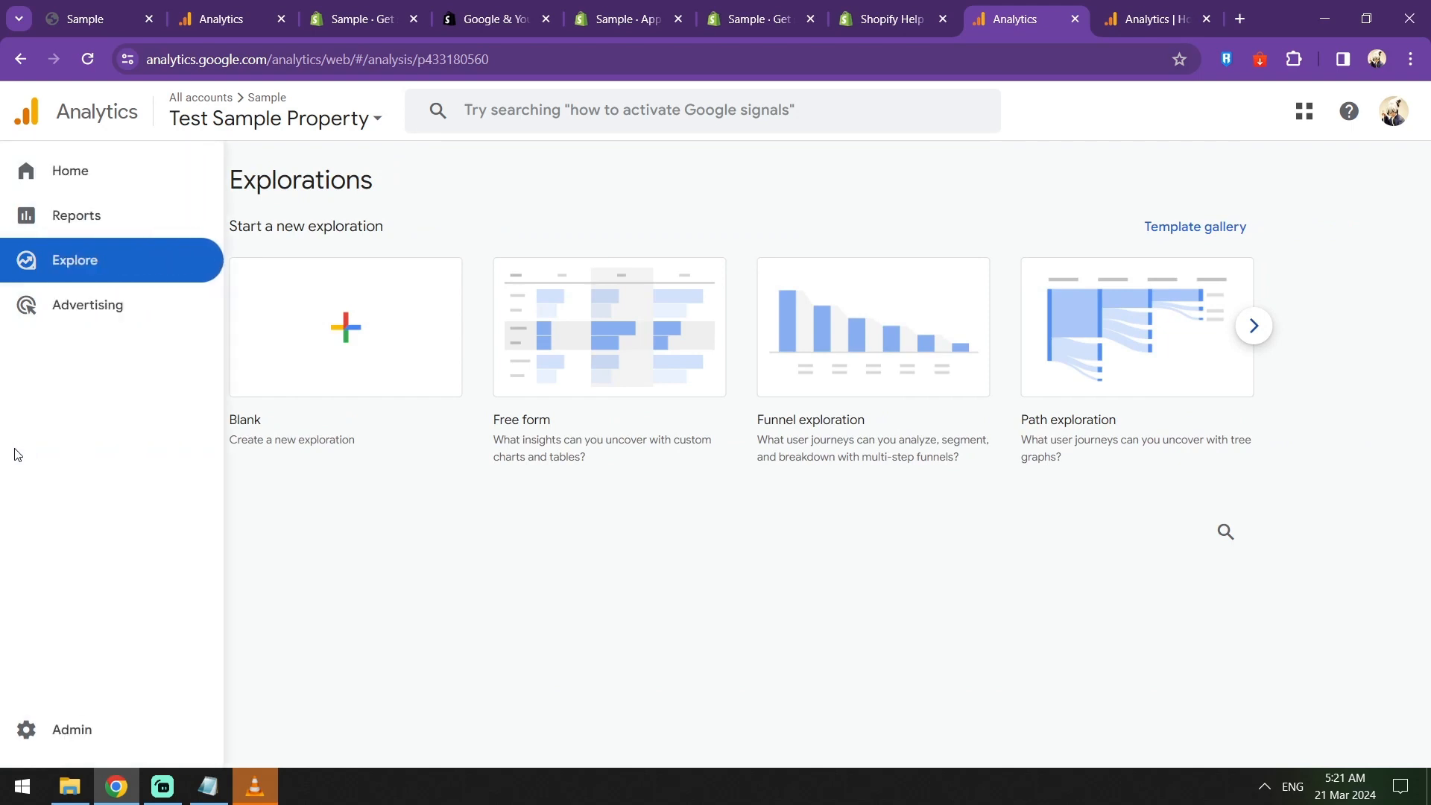